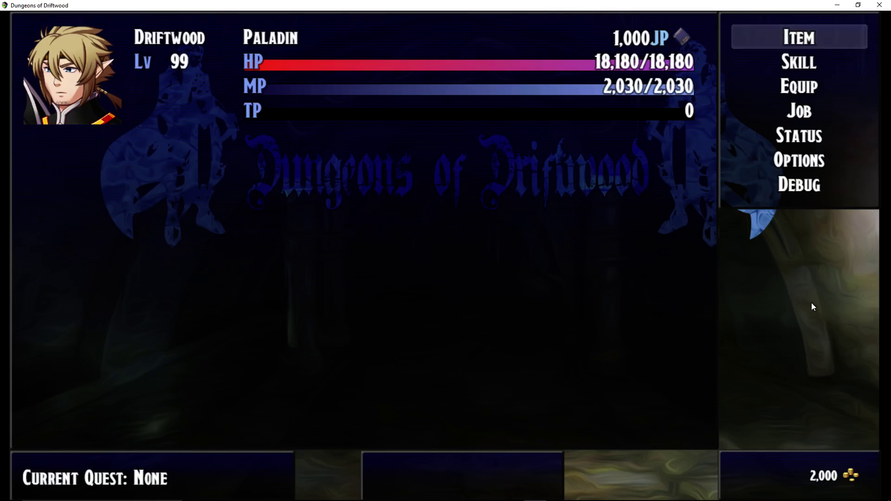
- Open the Paladin's skill screen and enter the PLD Ability list
key("Down")
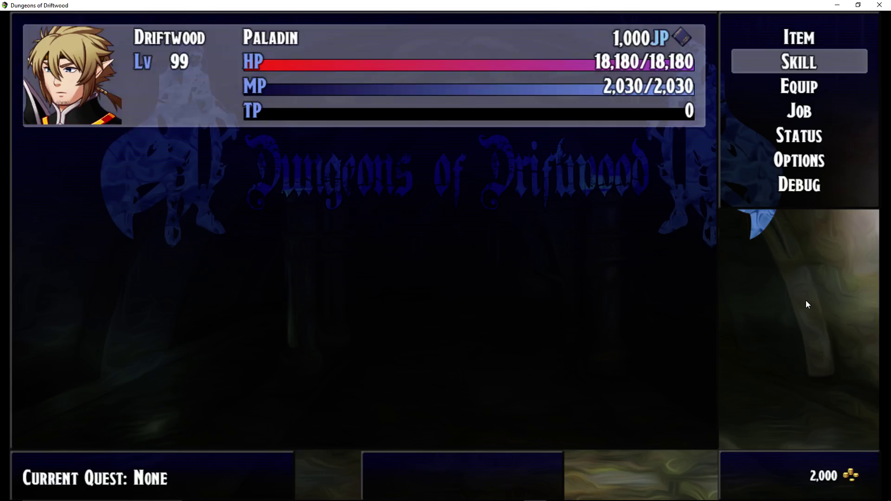
key("Return")
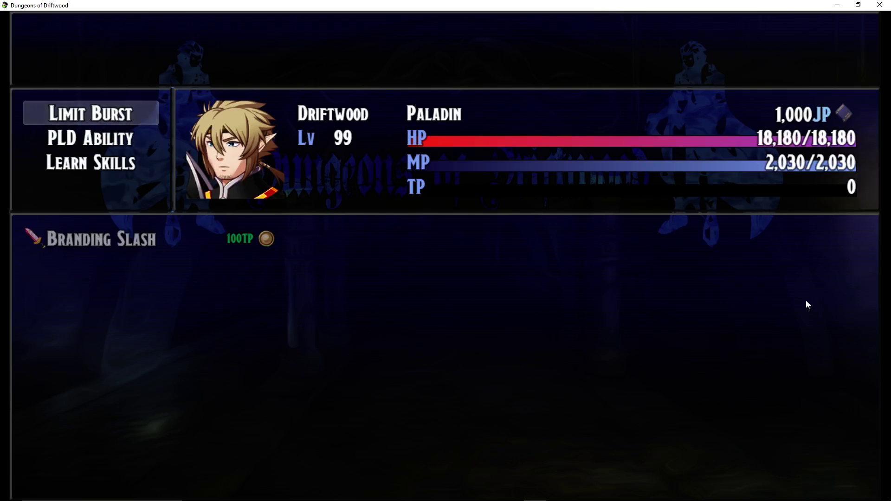
key("Up")
key("Down")
key("Down")
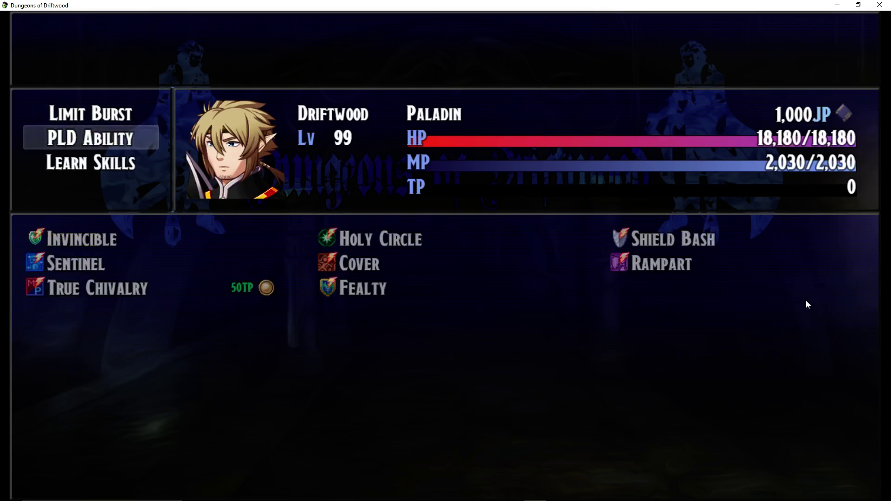
key("Return")
- Skim the descriptions of the PLD abilities, including Cover, Sentinel, True Chivalry and Fealty
key("Down")
key("Up")
key("Right")
key("Down")
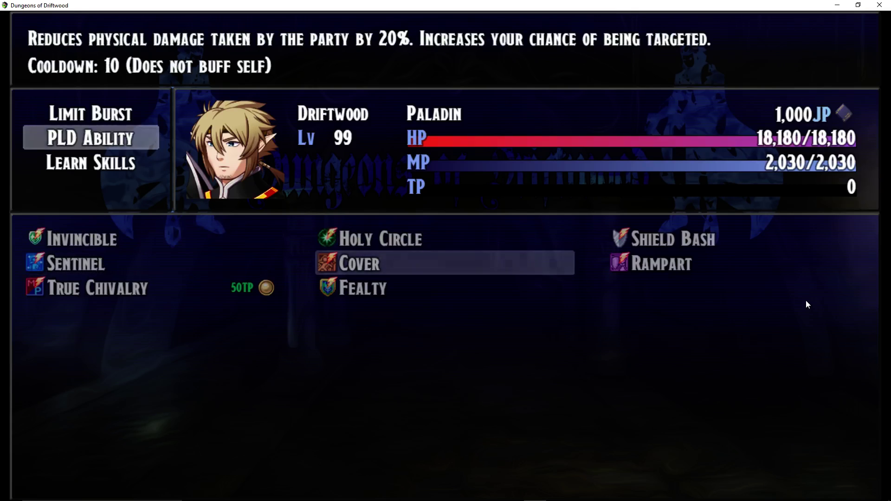
key("Right")
key("Left")
key("Left")
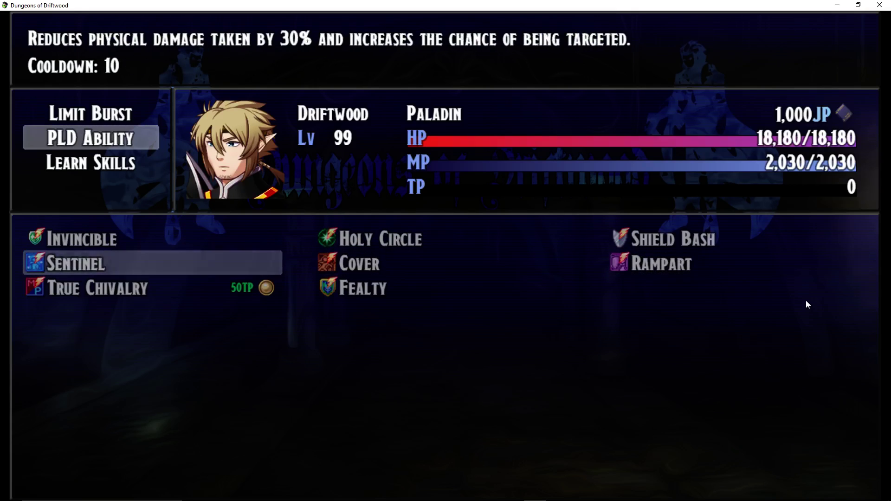
key("Down")
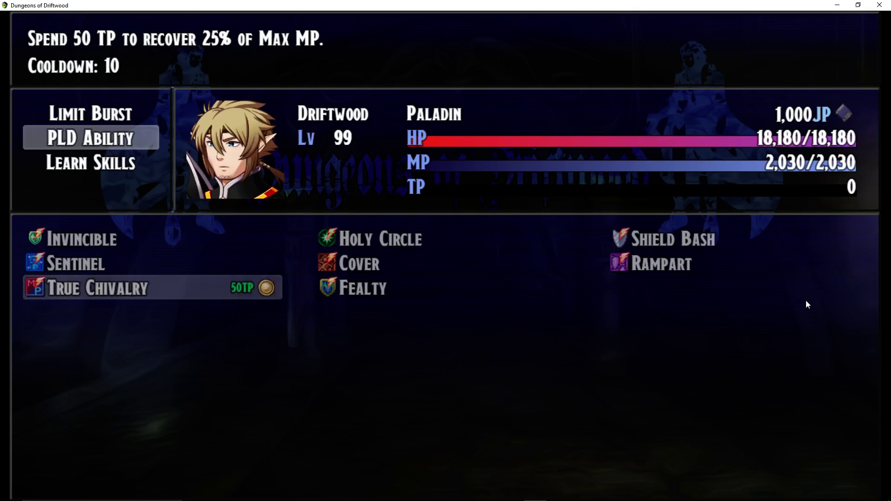
key("Up")
key("Up")
key("Right")
key("Right")
key("Left")
key("Left")
key("Down")
key("Down")
key("Right")
key("Up")
key("Right")
key("Right")
key("Right")
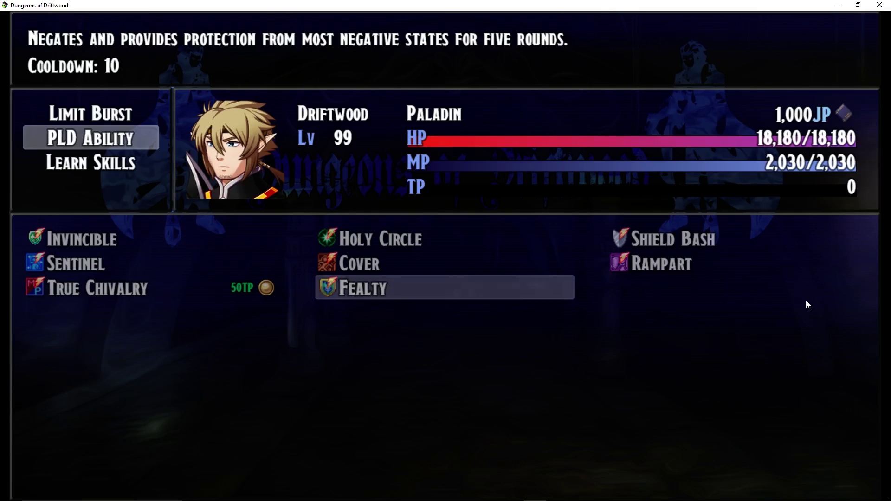
- Read the descriptions of the Invincible, Holy Circle and Shield Bash abilities
key("Up")
key("Up")
key("Left")
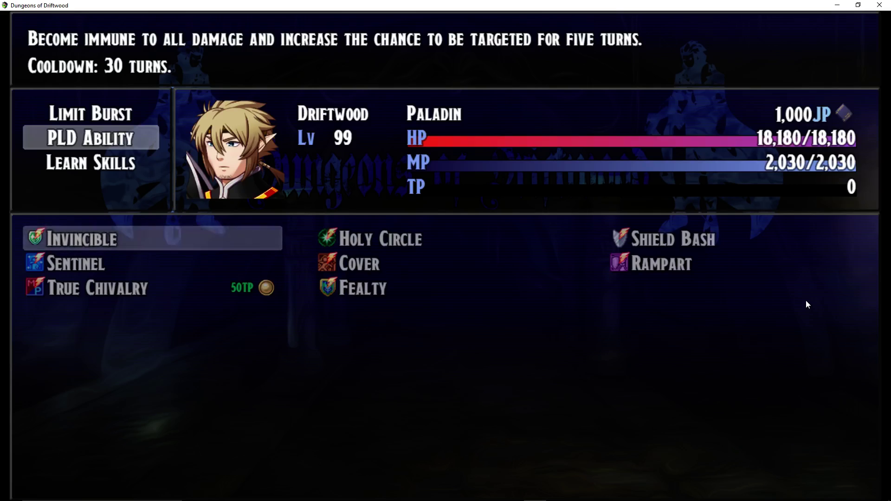
key("Right")
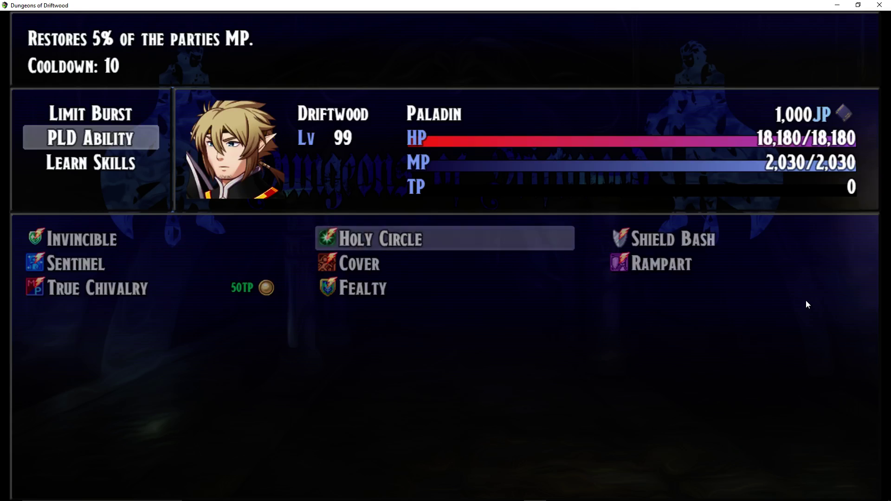
key("Left")
key("Right")
key("Left")
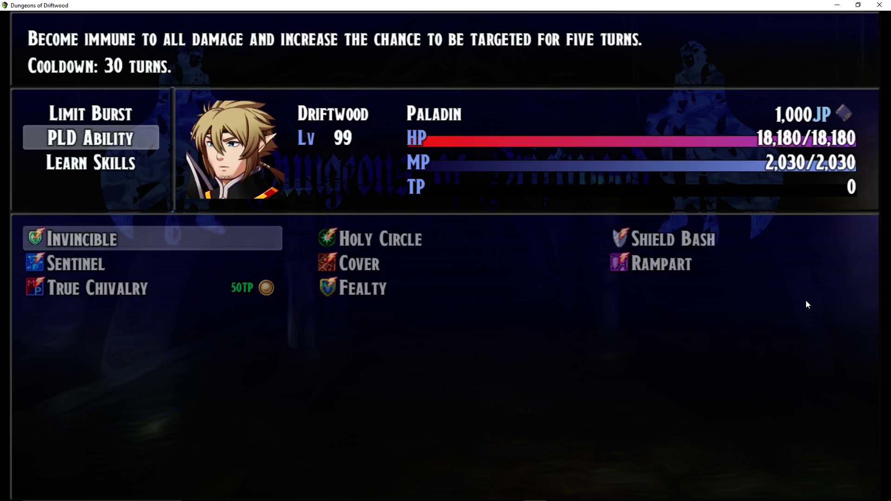
key("Right")
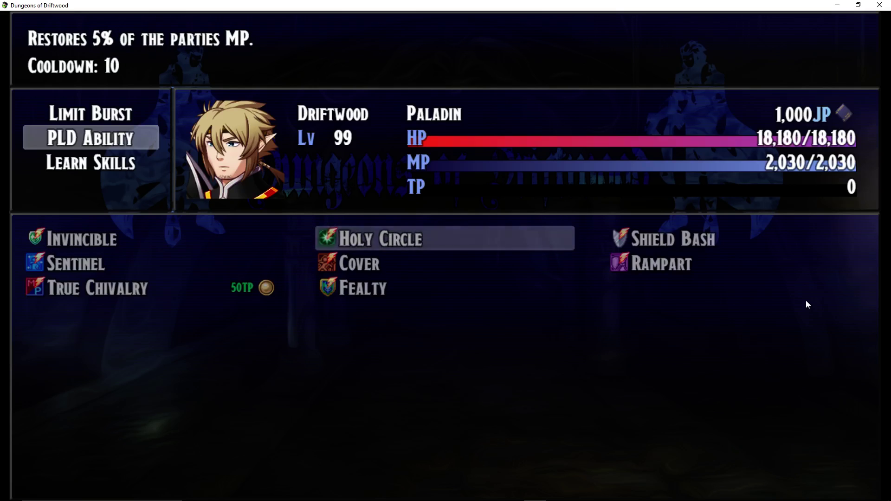
key("Right")
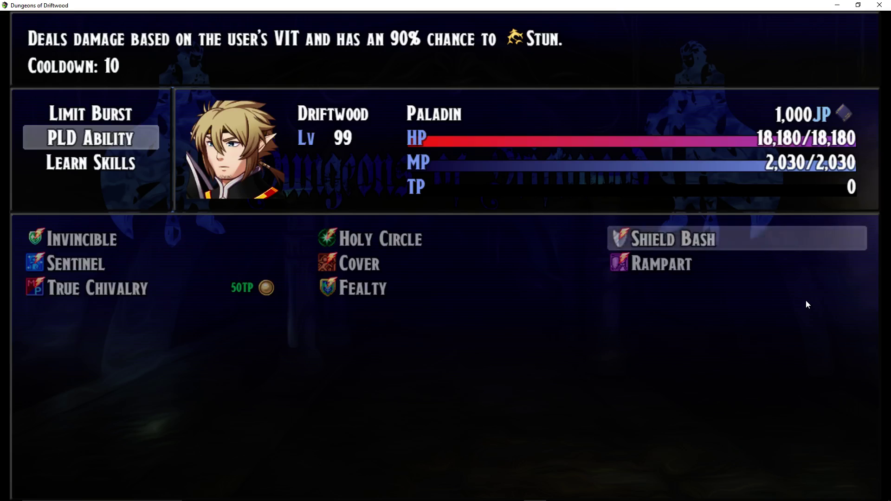
- Read Sentinel's description and compare the descriptions of the Cover and Rampart abilities
key("Right")
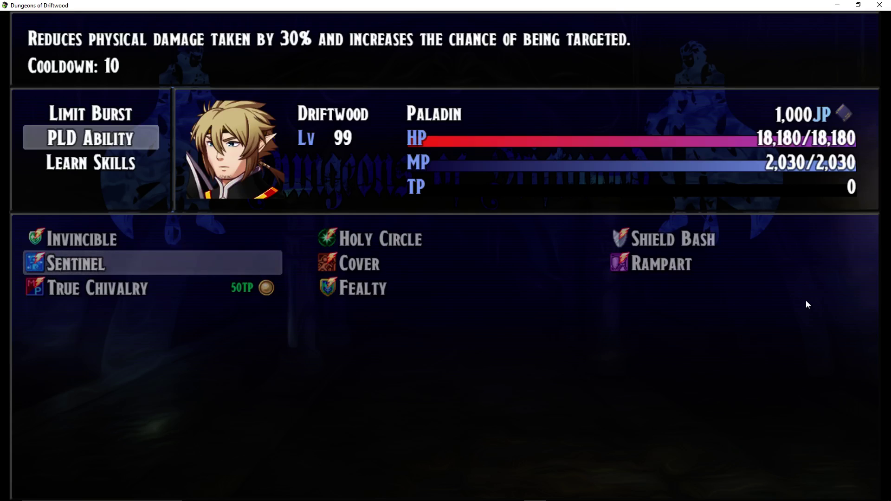
key("Right")
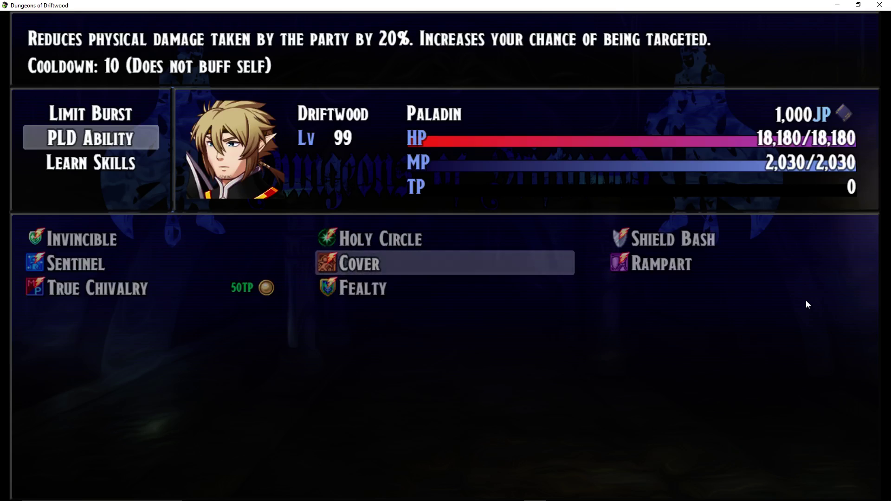
key("Right")
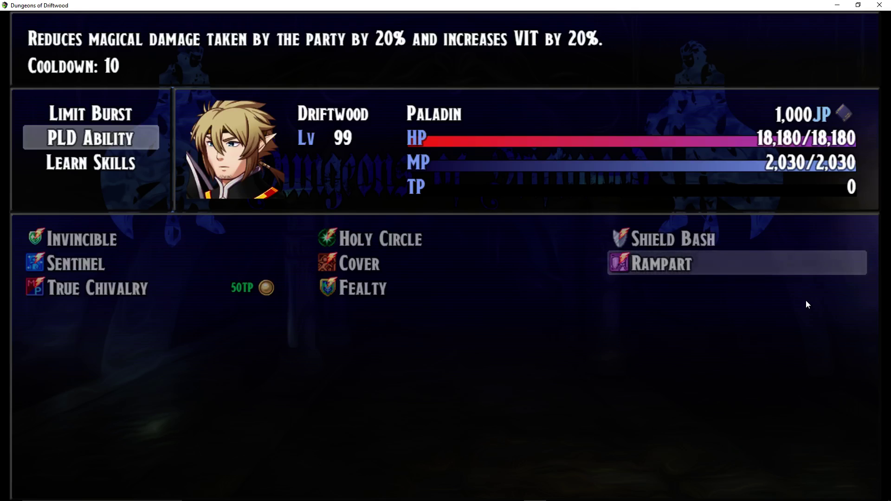
key("Left")
key("Right")
key("Left")
key("Right")
key("Left")
key("Right")
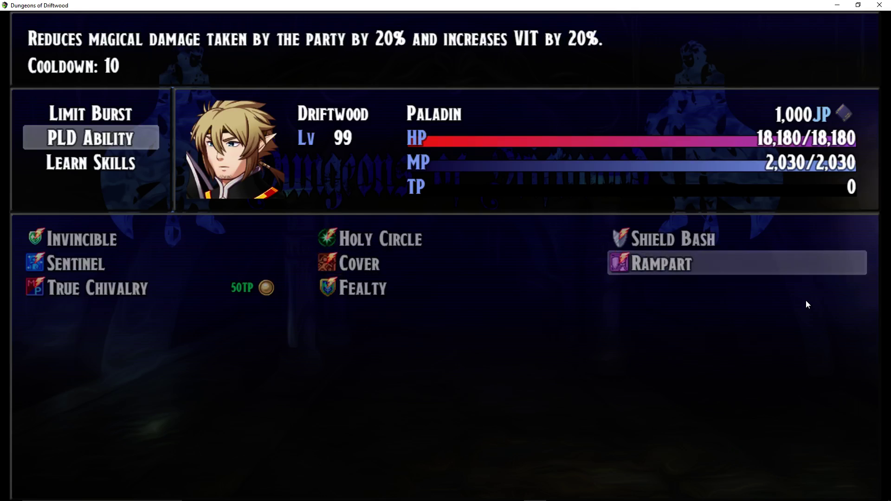
key("Left")
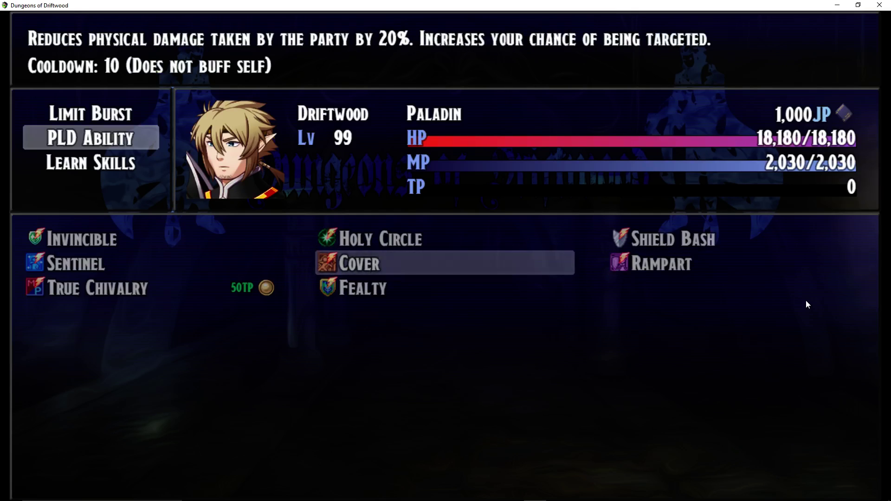
key("Right")
key("Left")
key("Right")
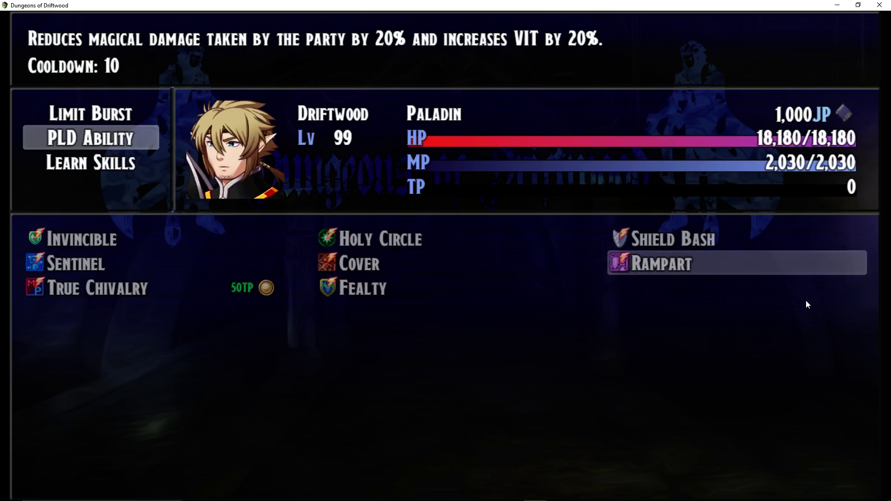
key("Left")
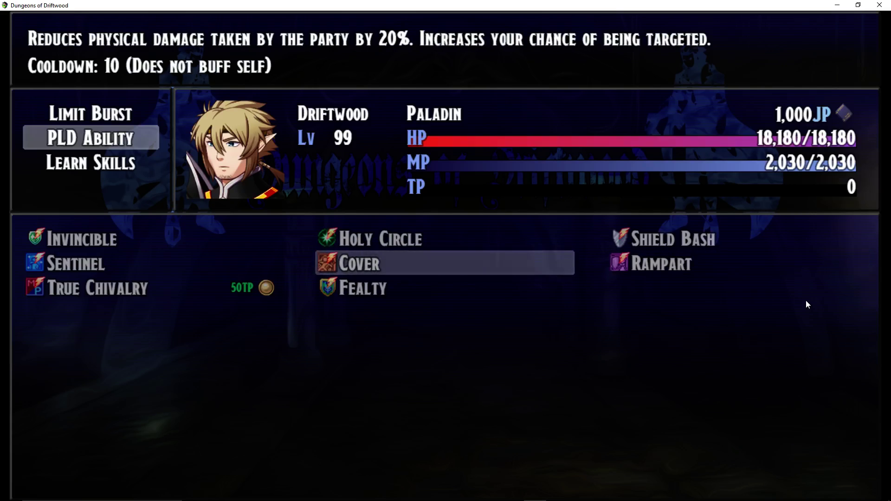
key("Right")
key("Left")
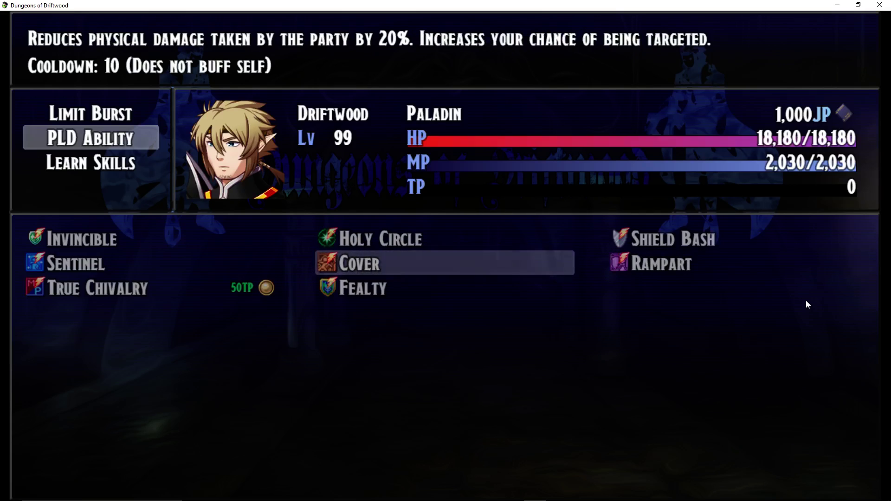
key("Right")
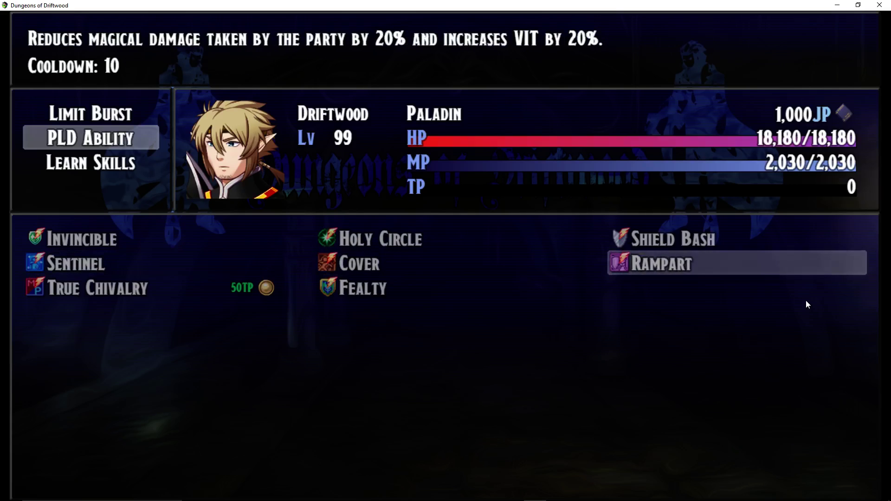
key("Left")
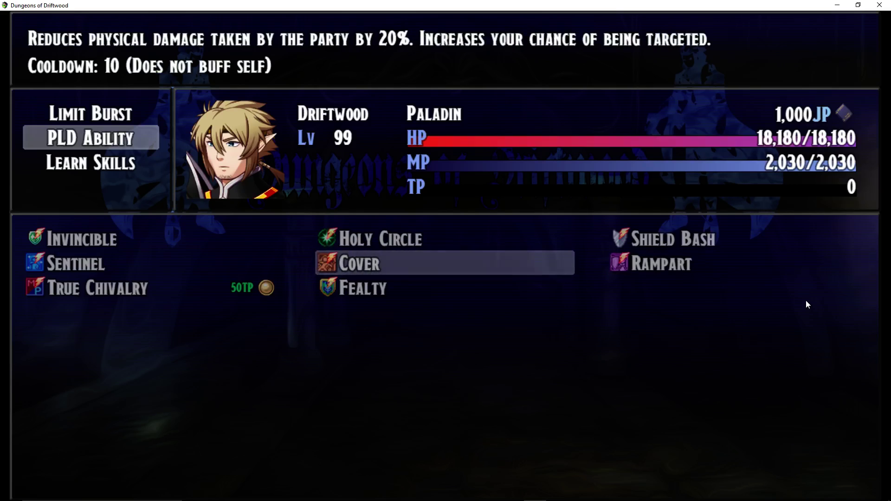
key("Right")
key("Left")
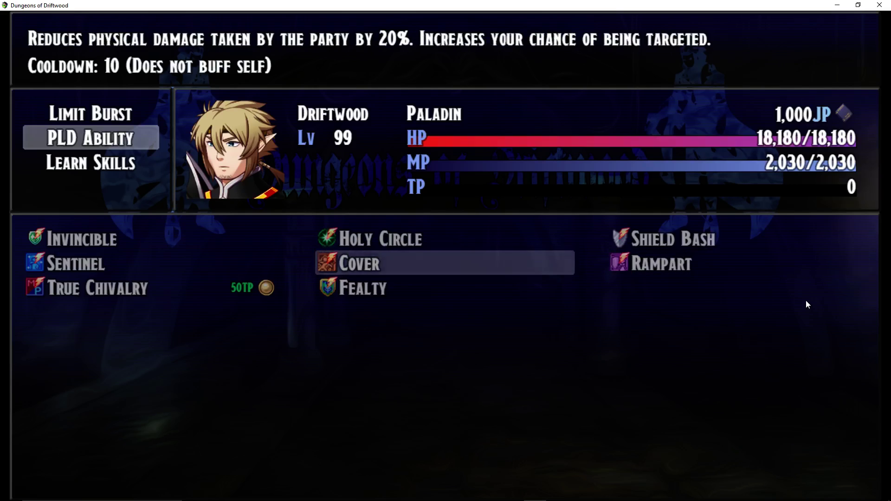
key("Left")
key("Right")
key("Right")
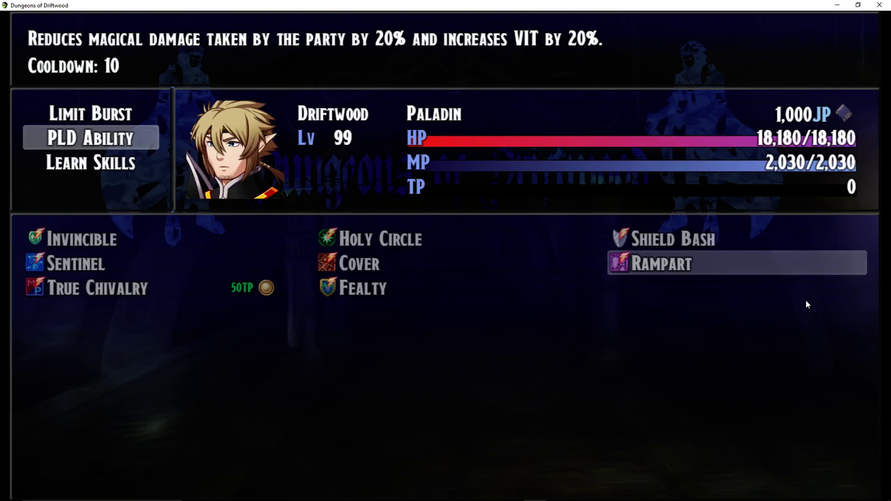
key("Left")
key("Right")
- Read the descriptions of the True Chivalry and Fealty abilities
key("Right")
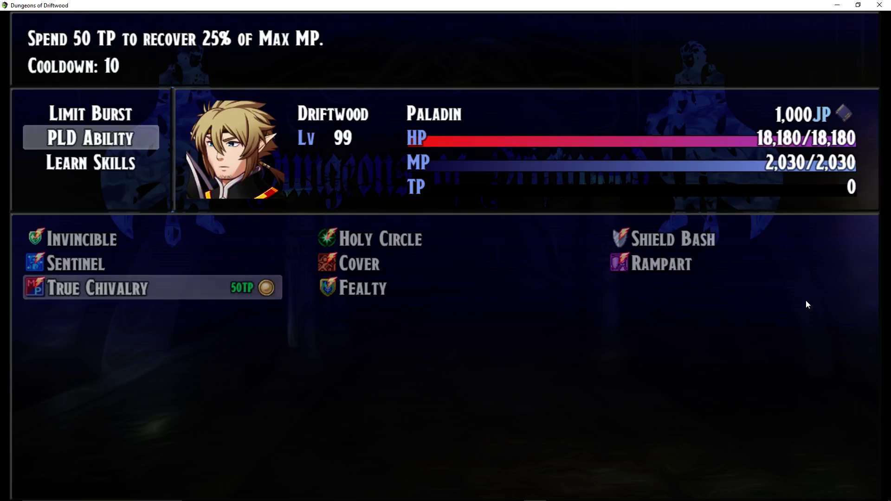
key("Right")
key("Up")
key("Right")
key("Left")
key("Down")
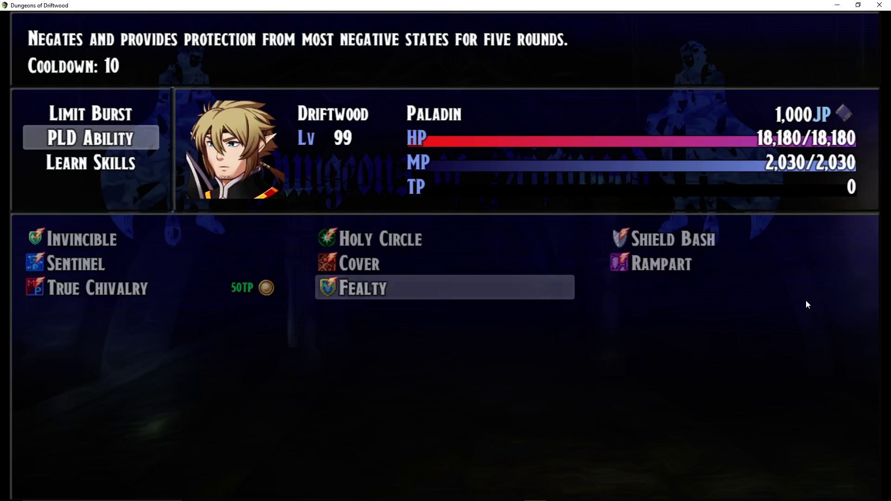
key("Left")
key("Right")
- Check the Learn Skills section for the Paladin and leave the menus to return to the cave map
key("Escape")
key("Down")
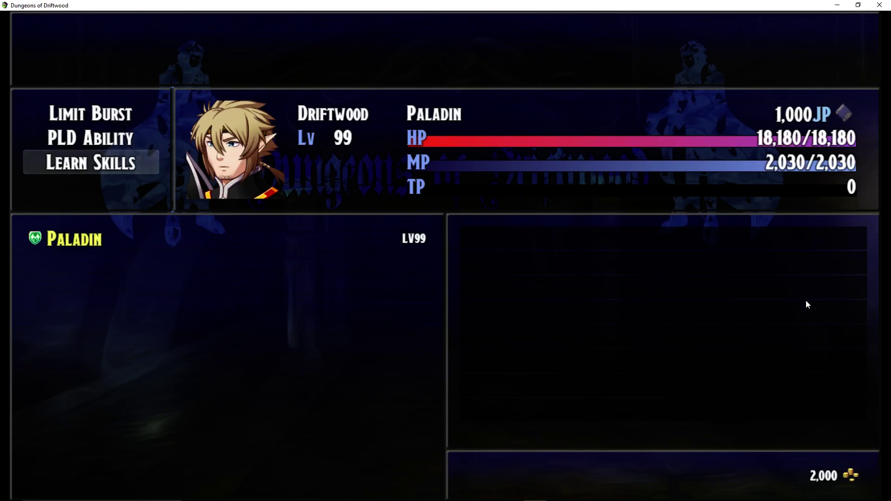
key("Down")
key("Escape")
key("Return")
key("Return")
key("Down")
key("Down")
key("Up")
key("Up")
key("Down")
key("Return")
key("Escape")
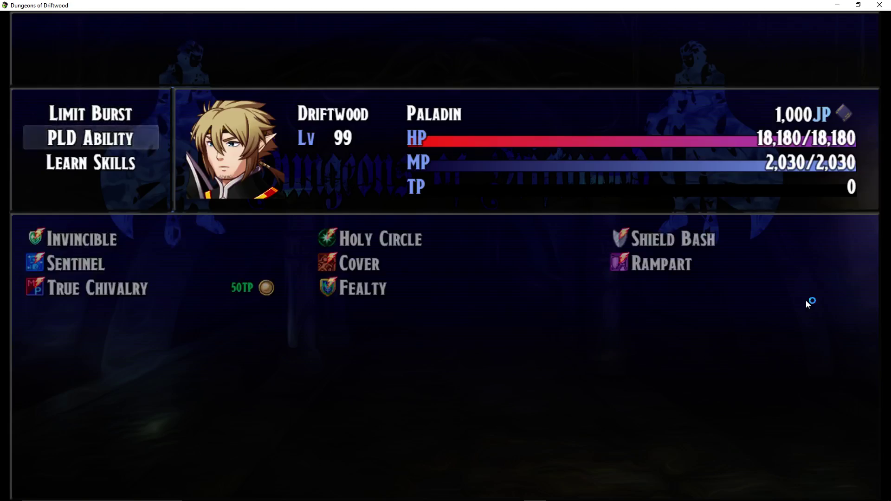
key("Escape")
key("Escape")
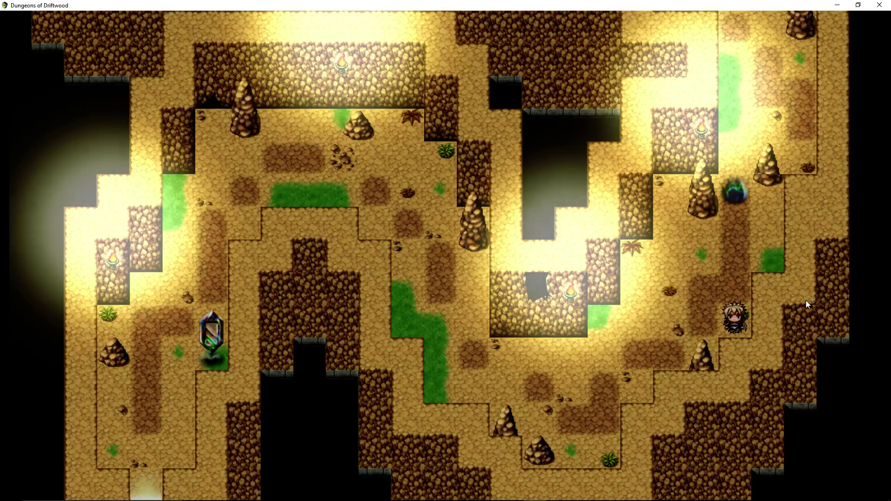
- Walk the character north to the dark enemy marker in the cave and start the battle
key("Up")
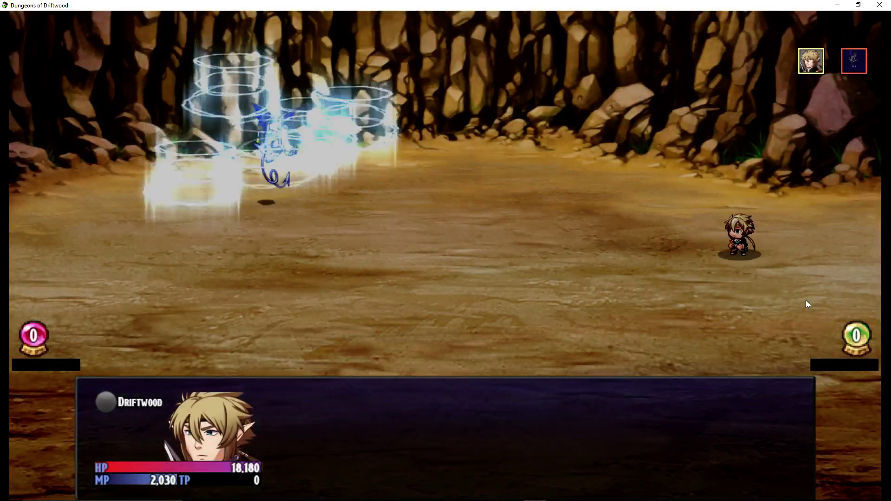
key("Up")
key("Down")
key("Up")
key("Up")
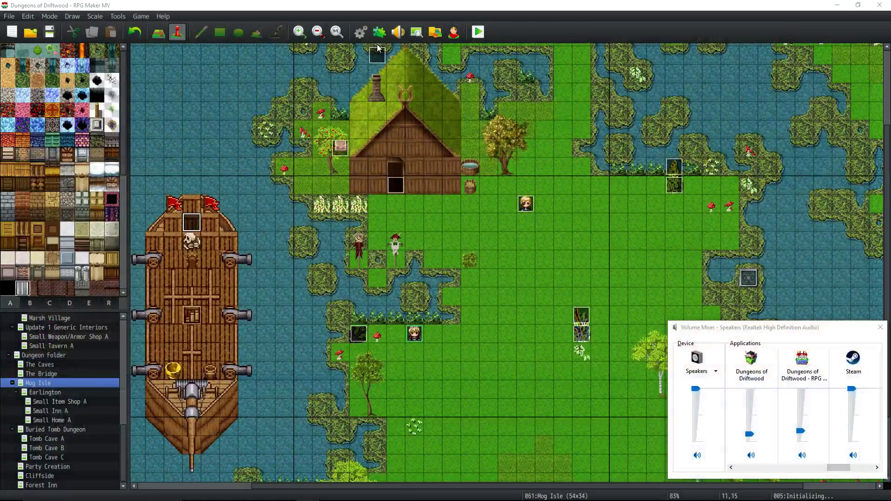
- Switch to RPG Maker MV, open the database, check the Invincible skill entry and show the Paladin class settings
left_click(361, 33)
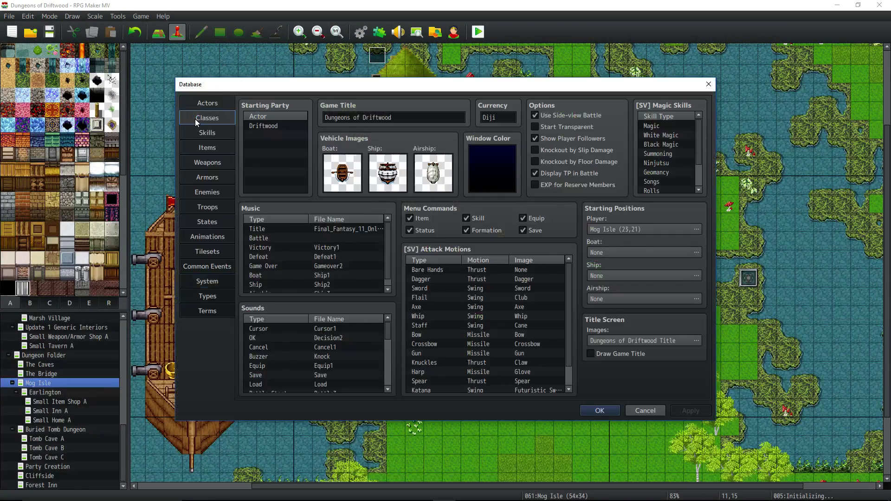
left_click(196, 118)
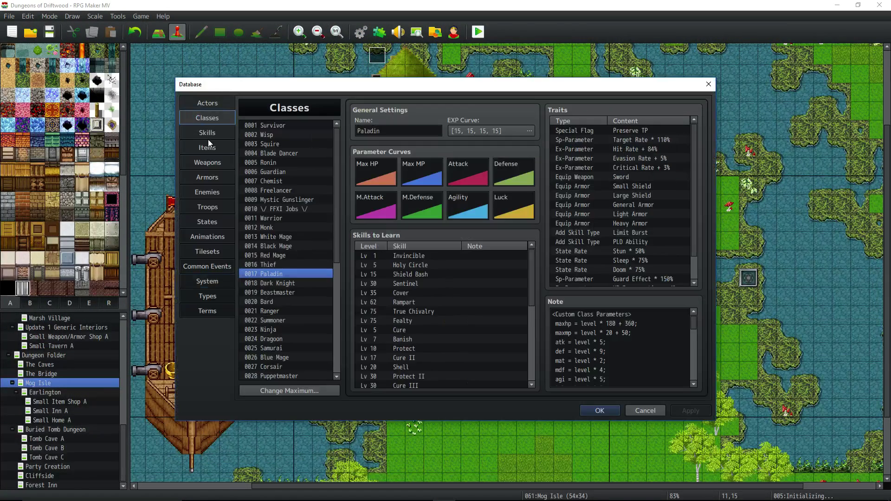
left_click(207, 134)
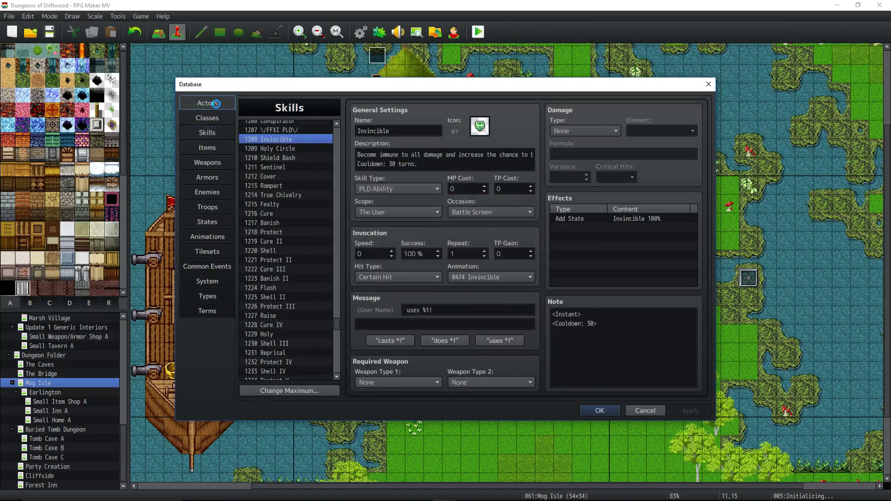
left_click(207, 118)
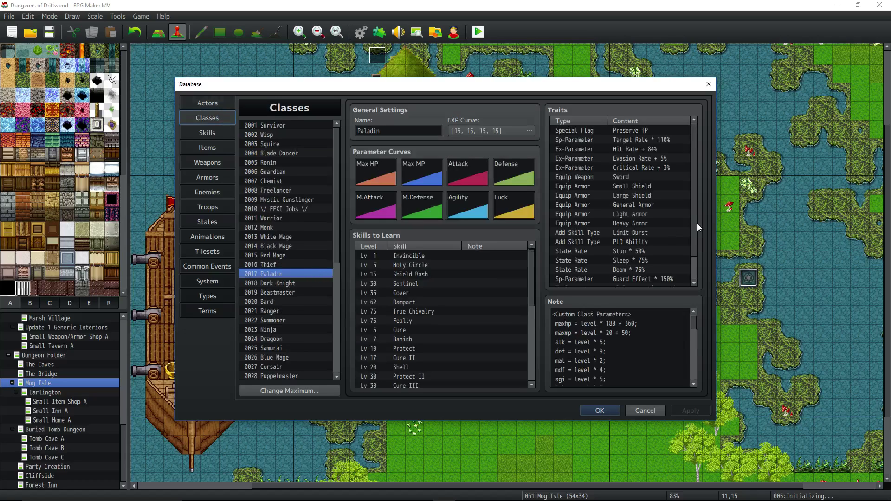
scroll(693, 241, "down", 3)
double_click(625, 281)
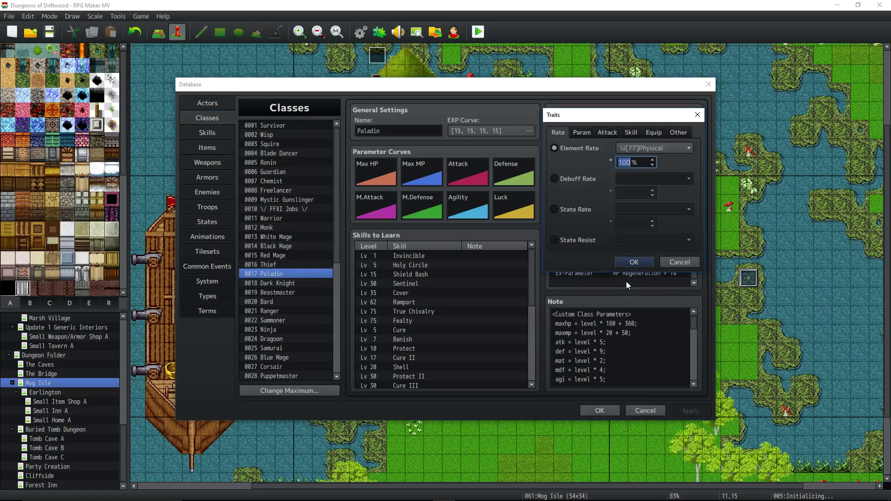
left_click(674, 262)
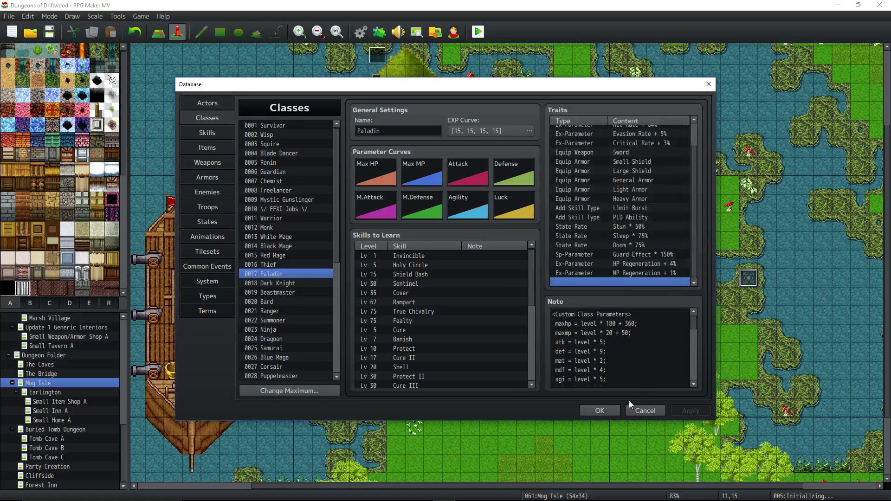
- Look up the Cure skill in the Skills database and check which skill type it is assigned
left_click(212, 133)
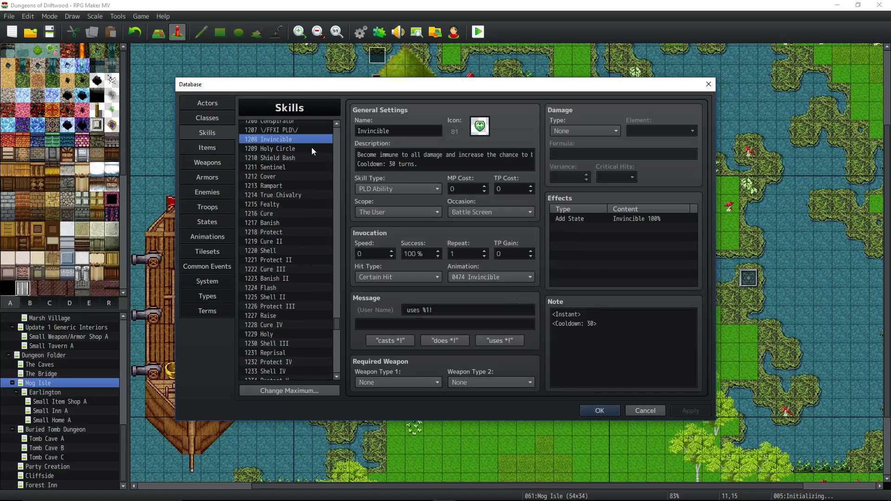
left_click(297, 224)
left_click(301, 212)
left_click(283, 205)
left_click(275, 213)
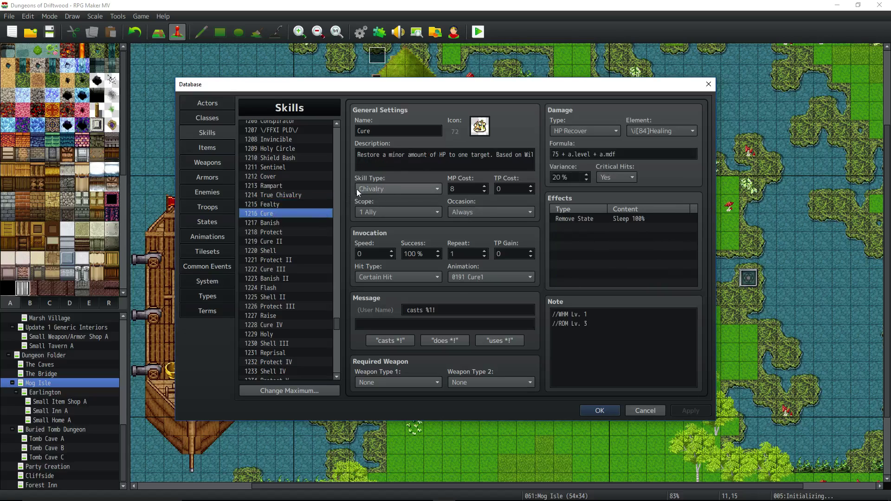
- Add an Add Skill Type trait set to Chivalry to the Paladin class and save the database changes
left_click(208, 119)
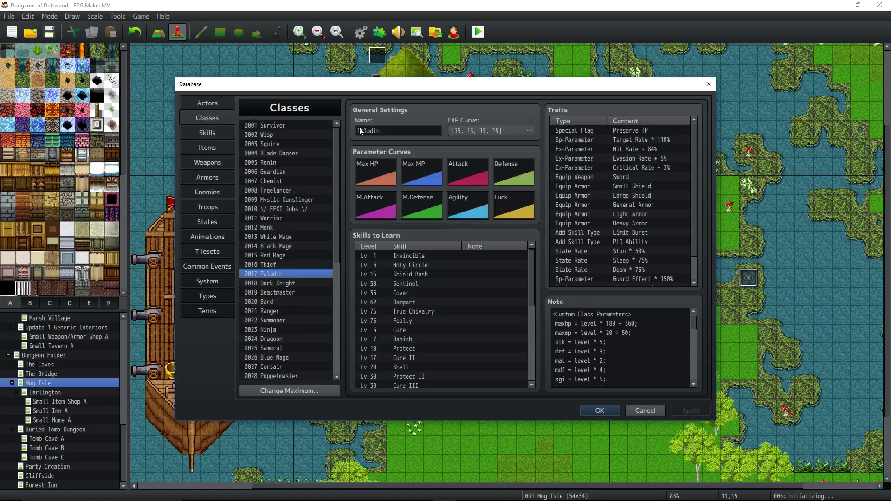
scroll(671, 207, "down", 1)
double_click(608, 282)
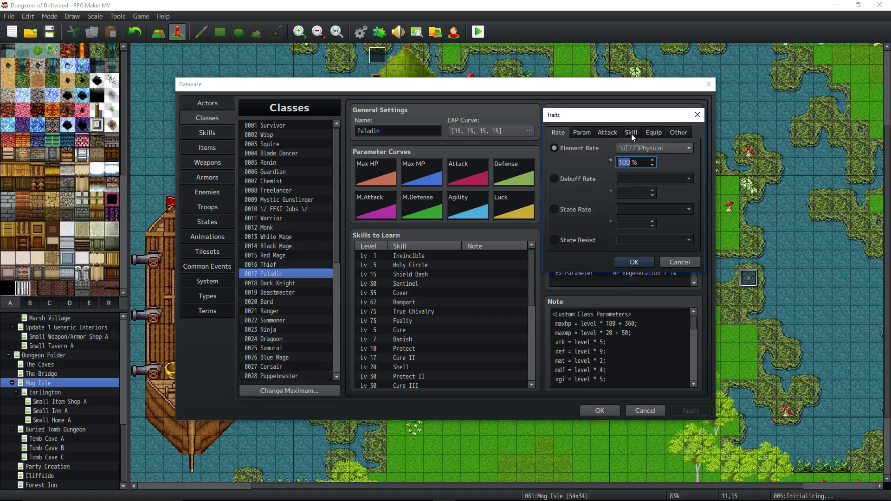
left_click(631, 133)
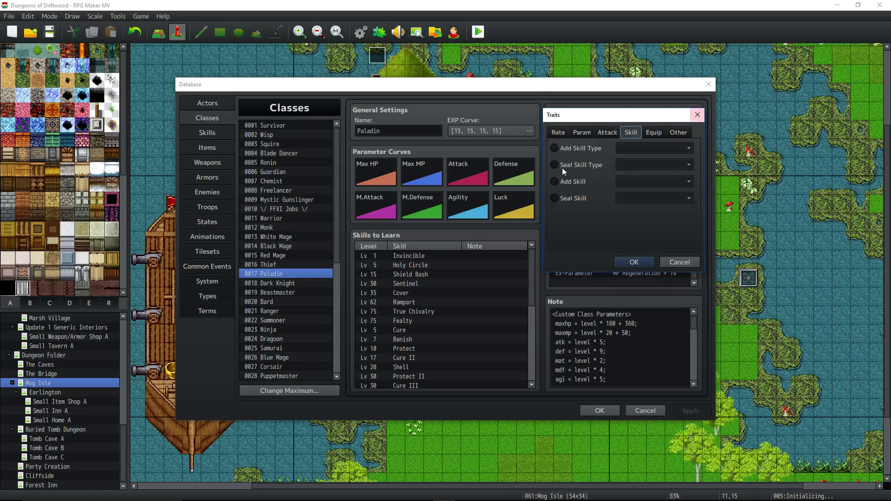
left_click(589, 150)
left_click(642, 148)
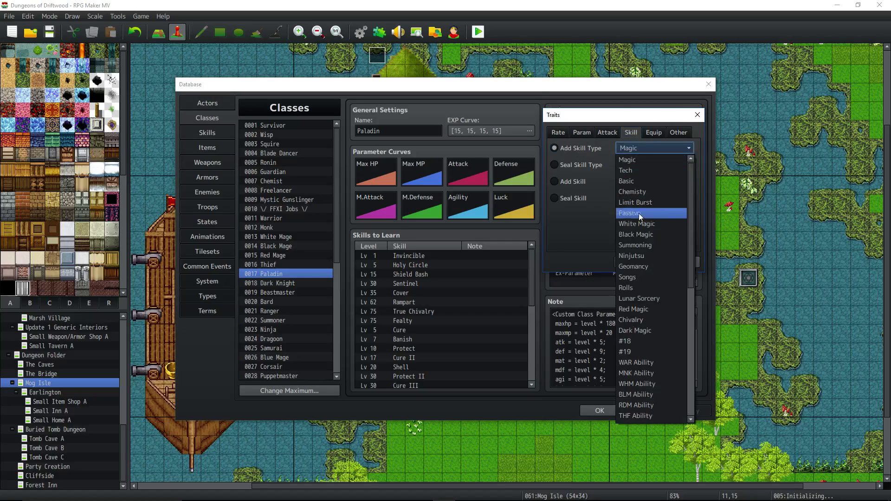
left_click(648, 321)
left_click(636, 261)
left_click(631, 280)
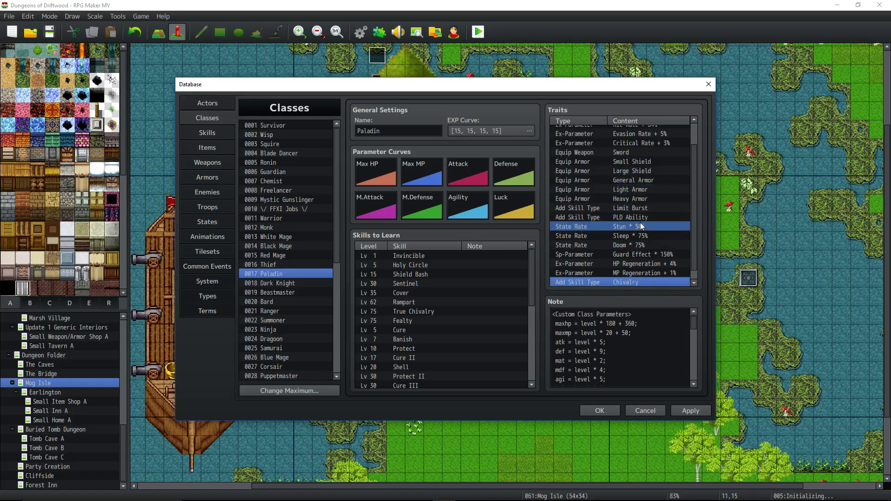
left_click_drag(640, 226, 648, 233)
left_click(609, 407)
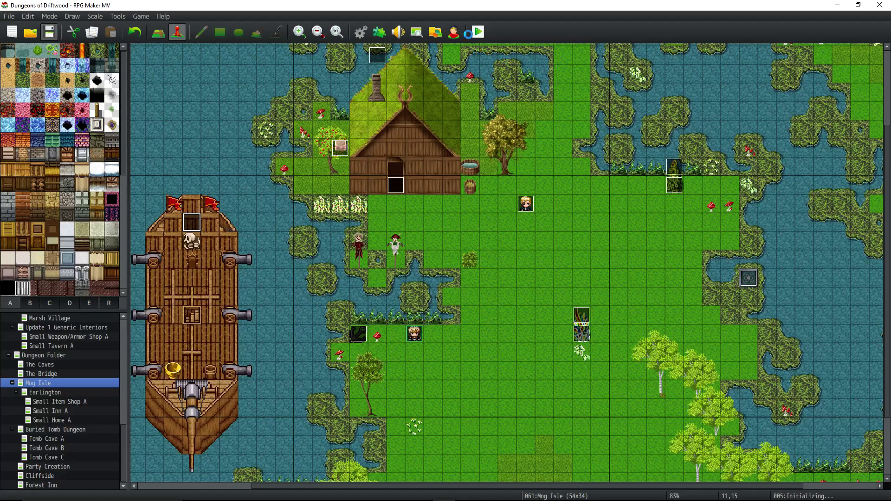
- Start a playtest in a maximised window, skip the starting bonus message and move the character onto the anchor beside the ship
left_click(478, 33)
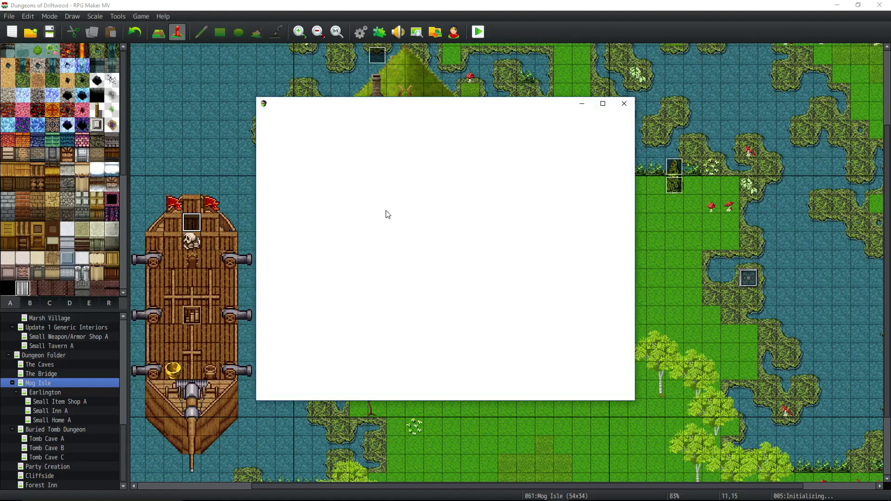
left_click(710, 82)
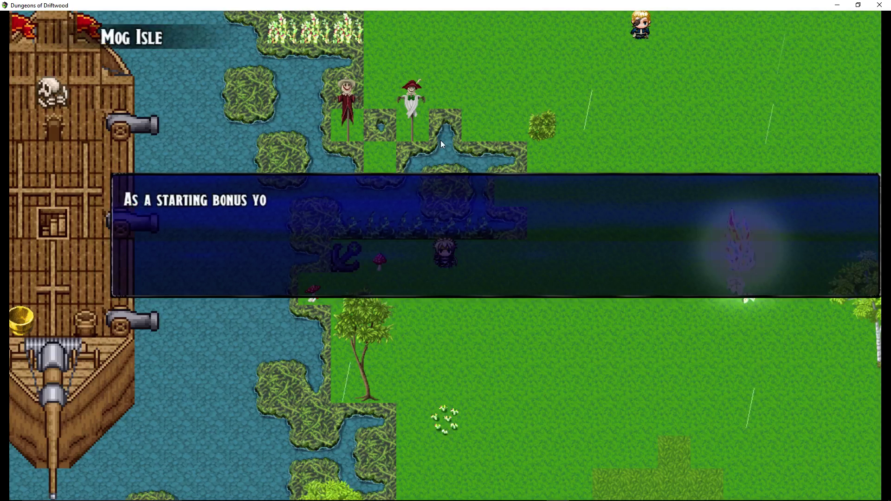
left_click(441, 141)
left_click(344, 260)
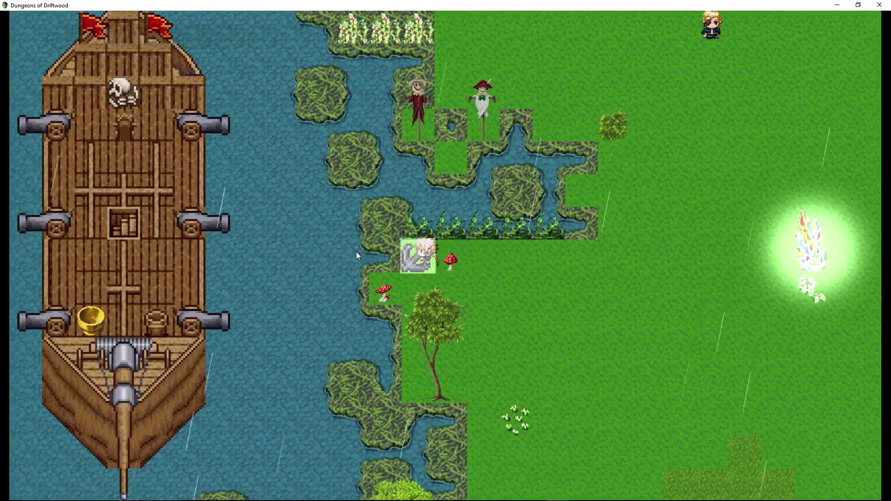
- Walk the character through the cave to an enemy and start a battle
left_click(750, 323)
left_click(258, 188)
left_click(268, 167)
left_click(399, 165)
left_click(469, 305)
left_click(460, 372)
left_click(503, 407)
left_click(643, 355)
left_click(687, 316)
left_click(735, 261)
left_click(724, 199)
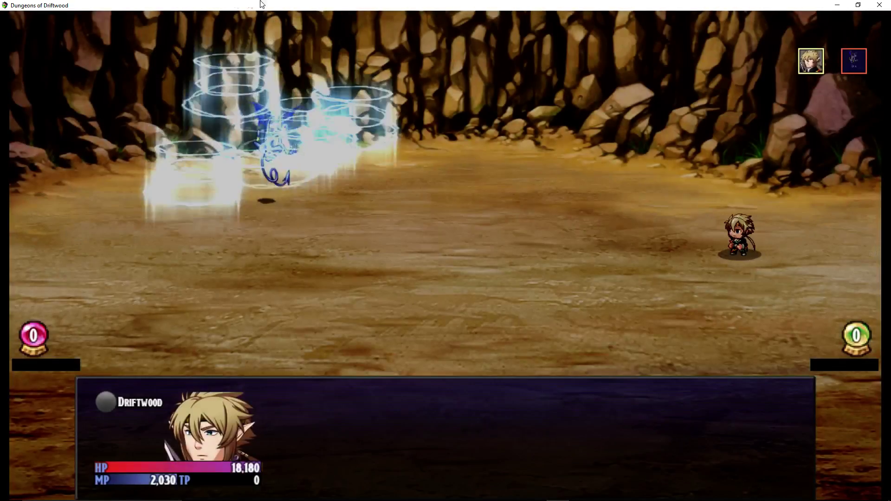
- Attack the winged enemy with Sword Attack
key("Down")
key("Up")
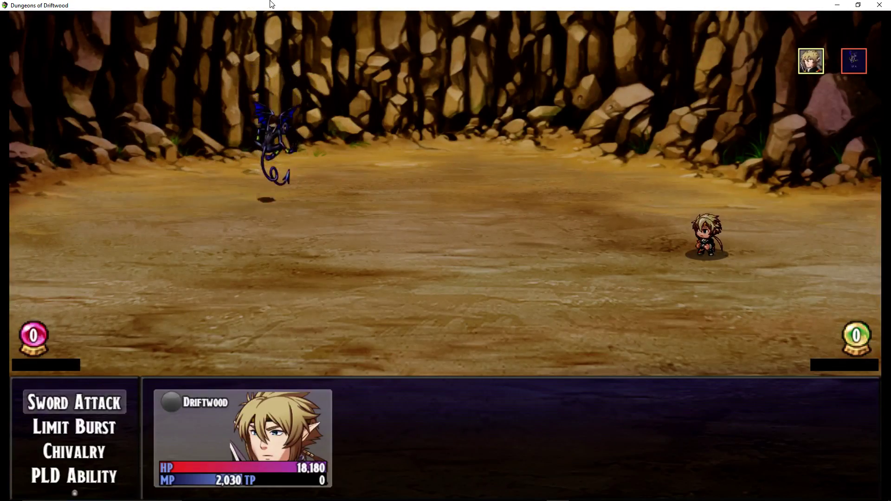
key("Down")
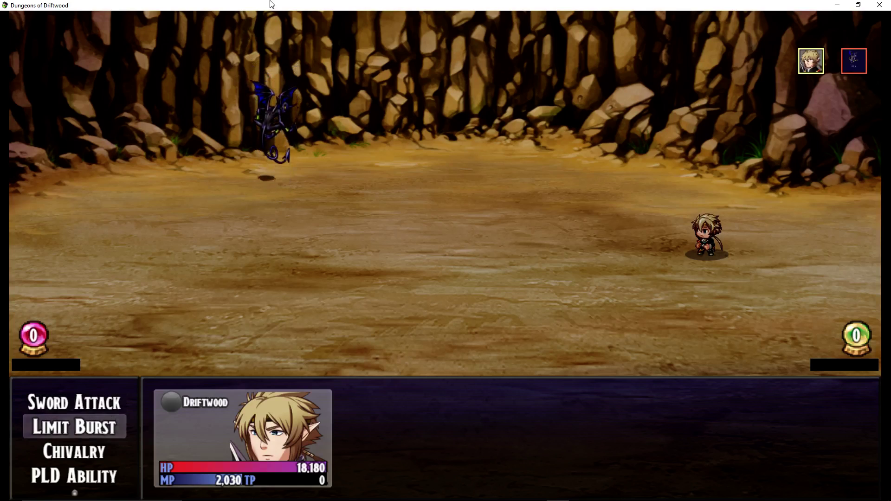
key("Up")
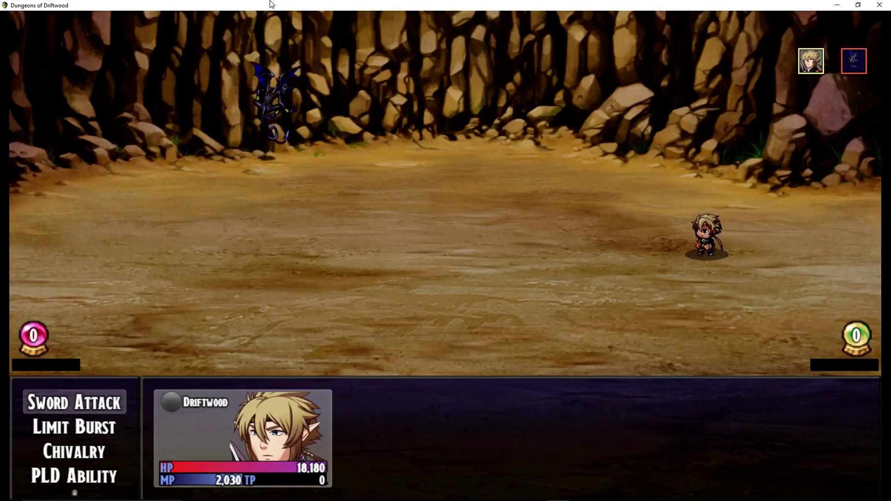
key("Return")
key("Return")
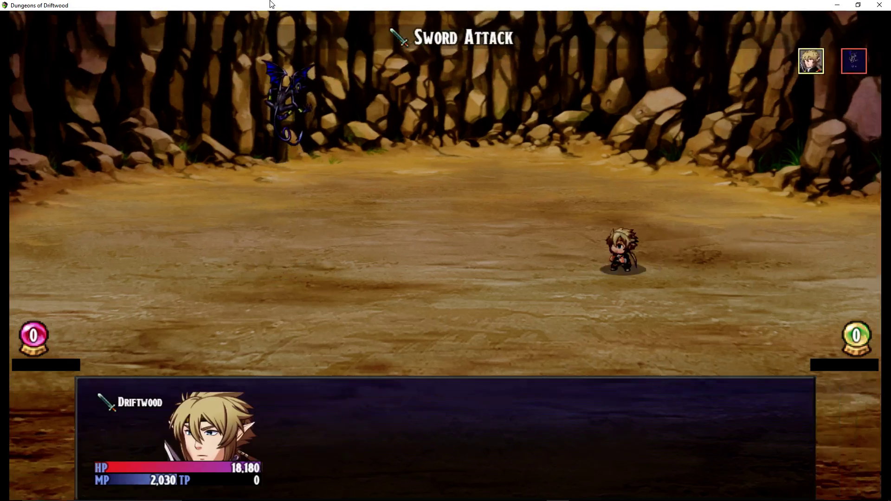
key("Return")
key("Return")
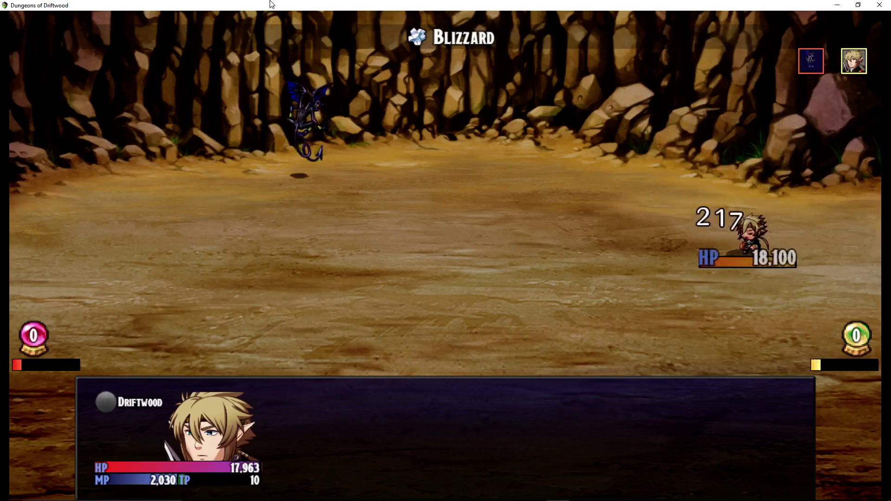
- Check the Limit Burst and Chivalry skill lists among the Paladin's battle commands
key("Down")
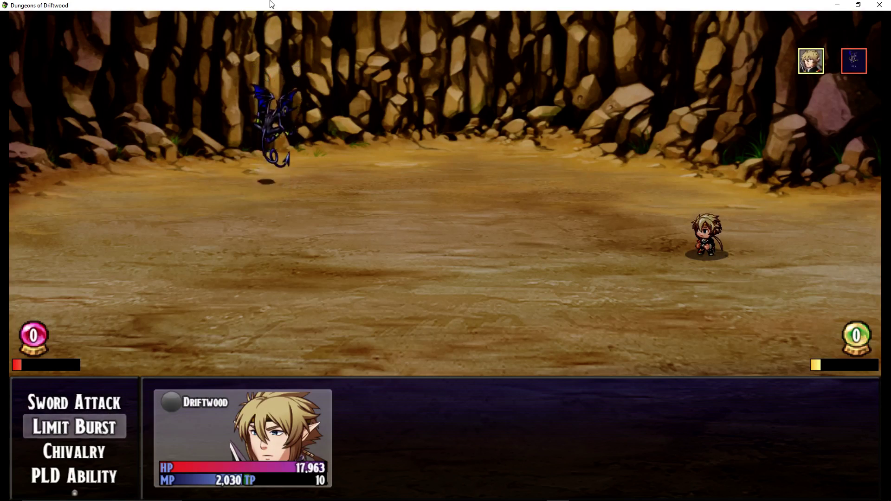
key("Return")
key("Escape")
key("Down")
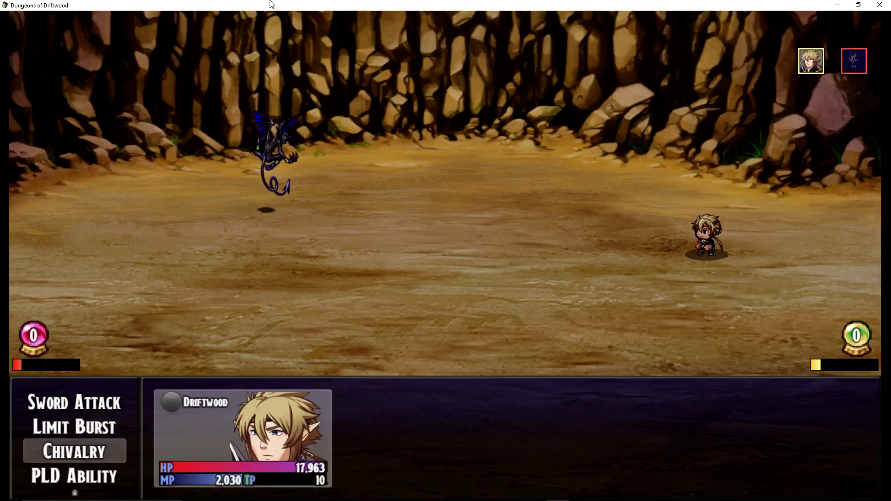
key("Return")
key("Escape")
- Use the Invincible PLD ability on the Paladin
key("Down")
key("Return")
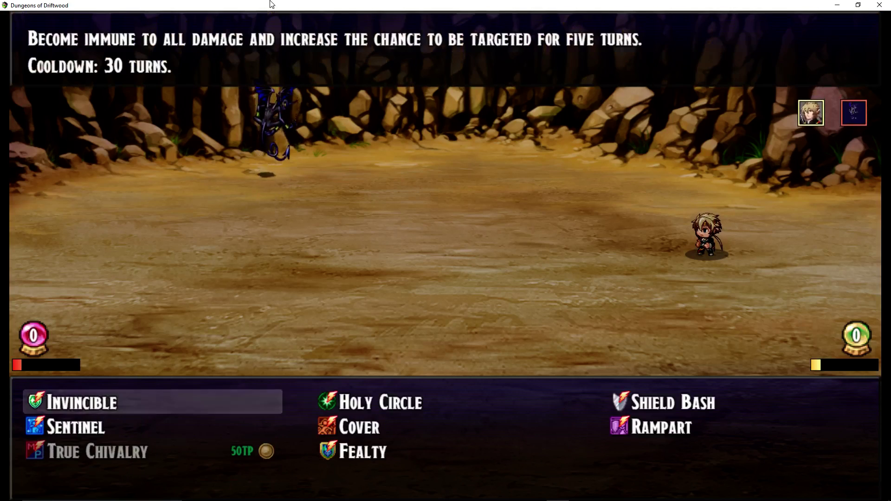
key("Return")
key("Return")
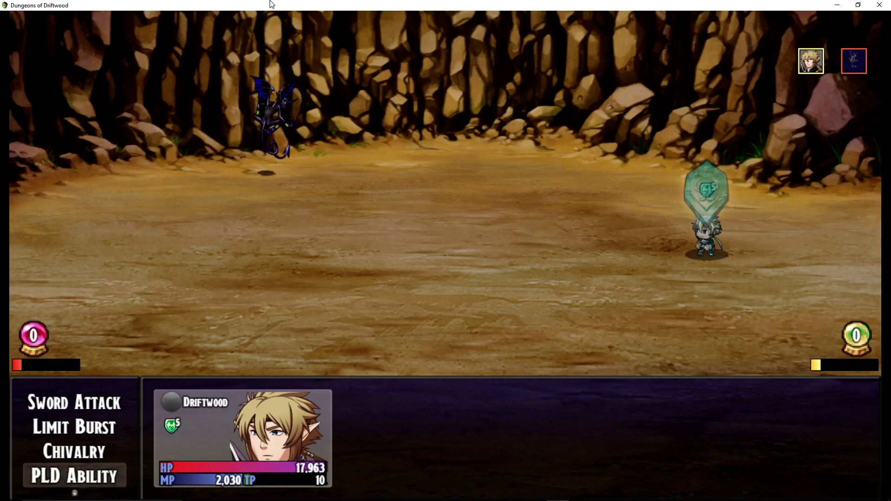
- Use the Holy Circle ability and follow it with Shield Bash on the winged enemy
key("Return")
key("Right")
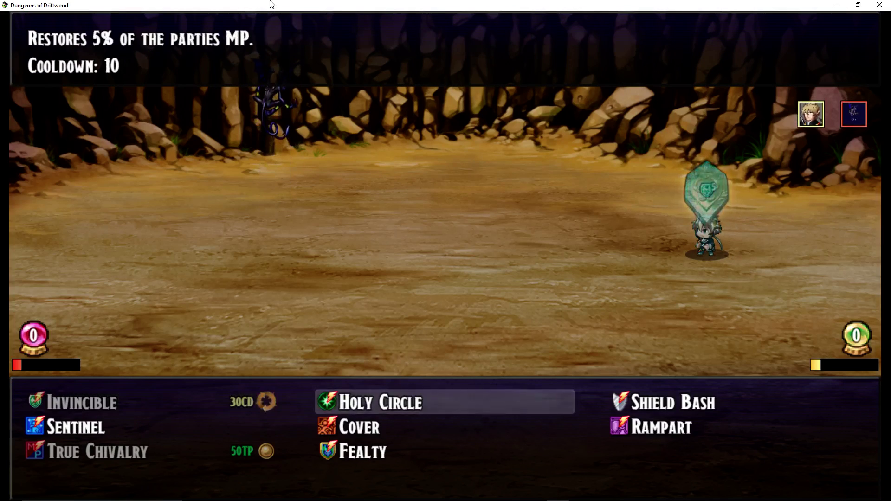
key("Return")
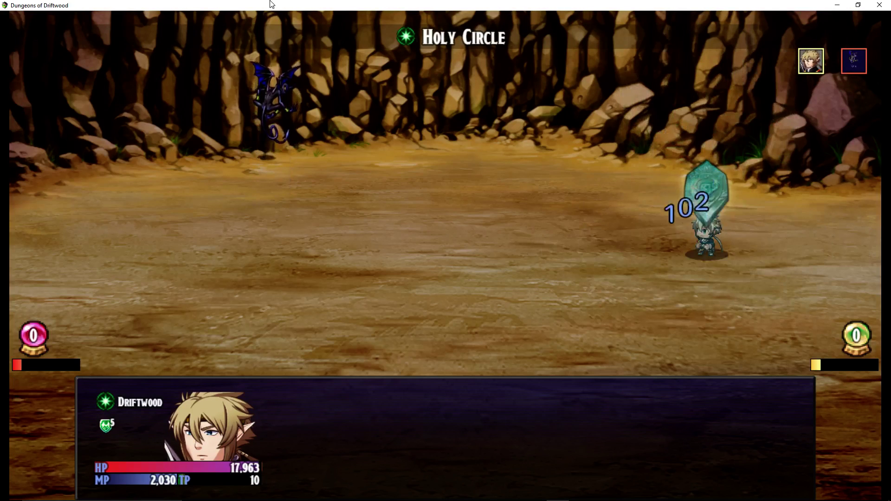
key("Return")
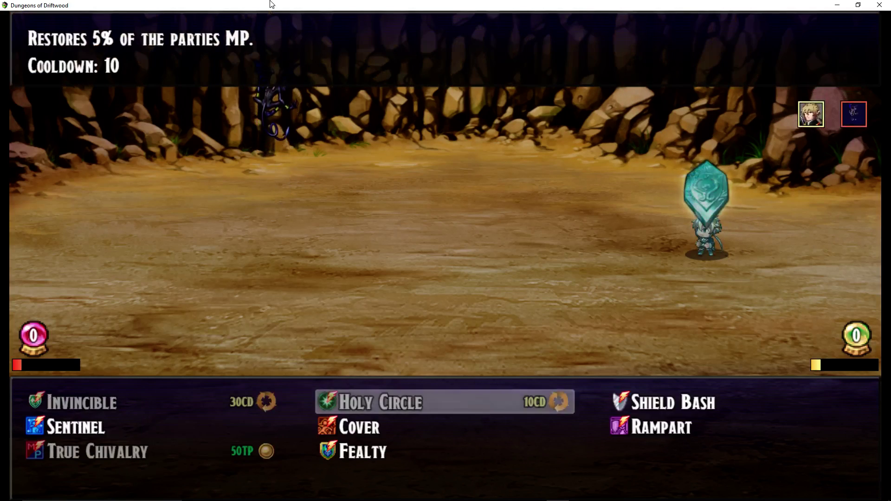
key("Right")
key("Return")
key("Return")
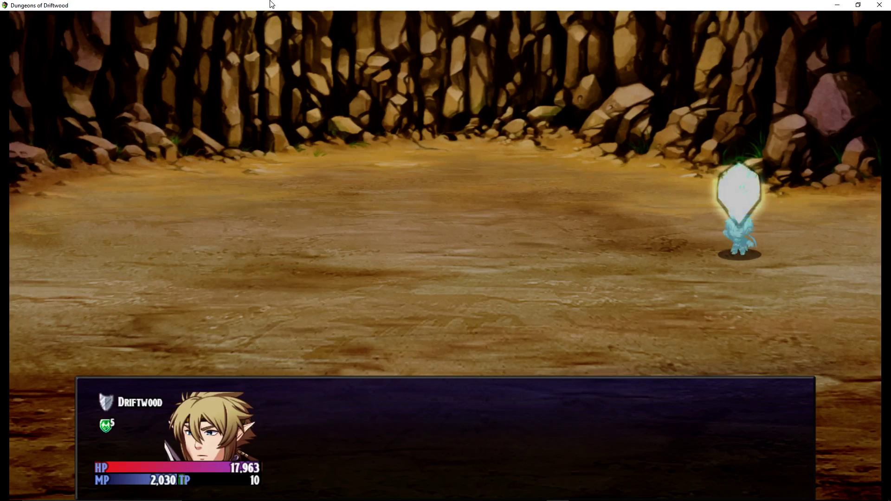
- Dismiss the battle result screens and move the character into the next enemy to start another battle
key("Return")
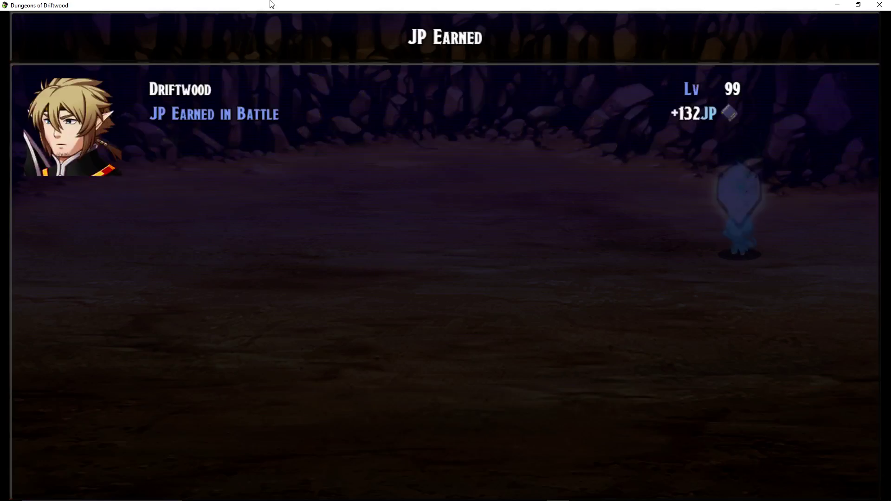
key("Return")
key("Return")
key("Up")
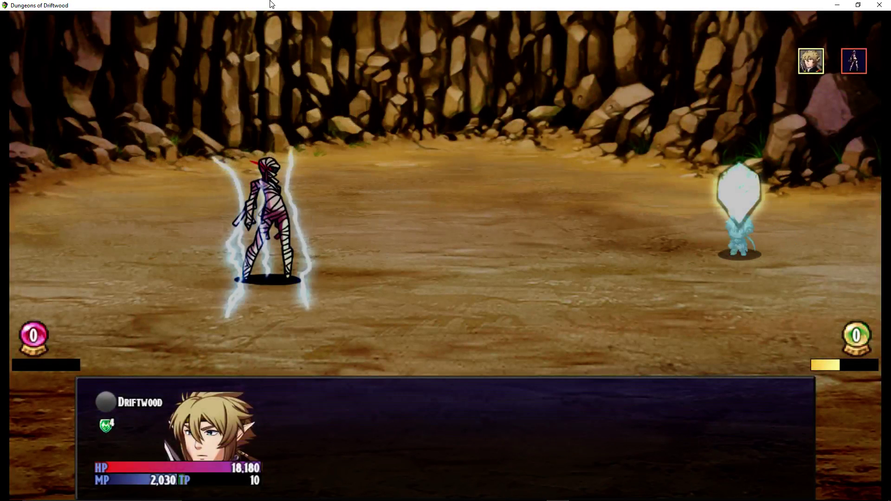
- Use the Sentinel PLD ability in the battle against the mummy enemy
key("Return")
key("Left")
key("Left")
key("Down")
key("Return")
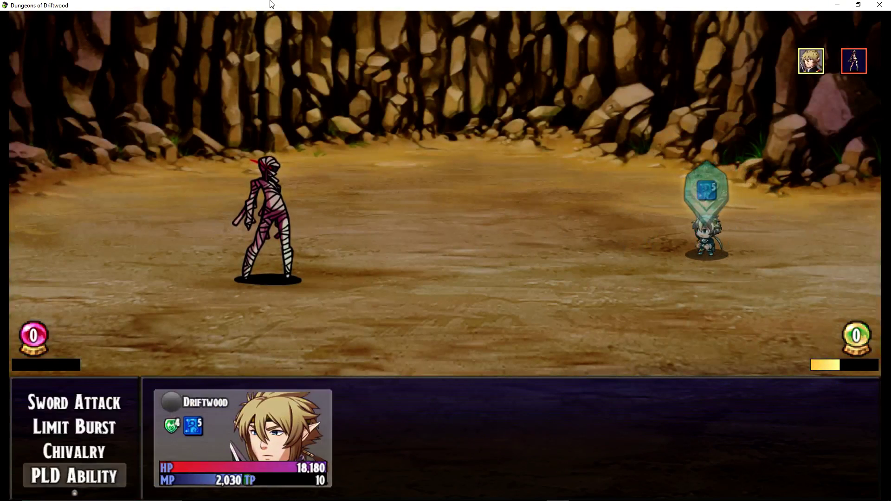
- Use the Cover and Rampart PLD abilities in the mummy battle
key("Return")
key("Right")
key("Return")
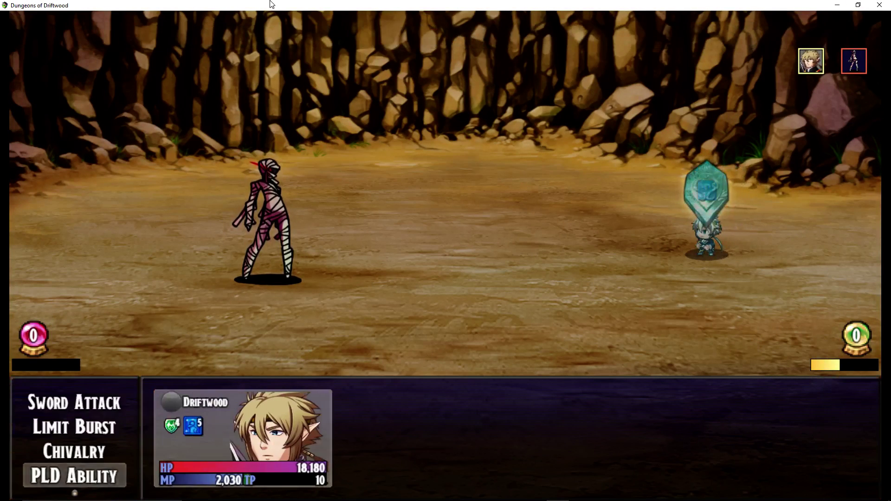
key("Return")
key("Right")
key("Return")
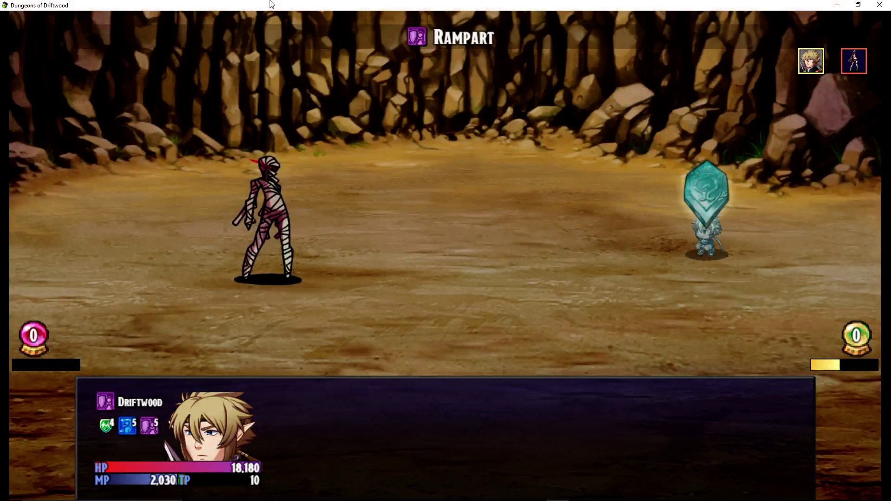
- Review the True Chivalry PLD ability and use Fealty in the mummy battle
key("Return")
key("Left")
key("Left")
key("Left")
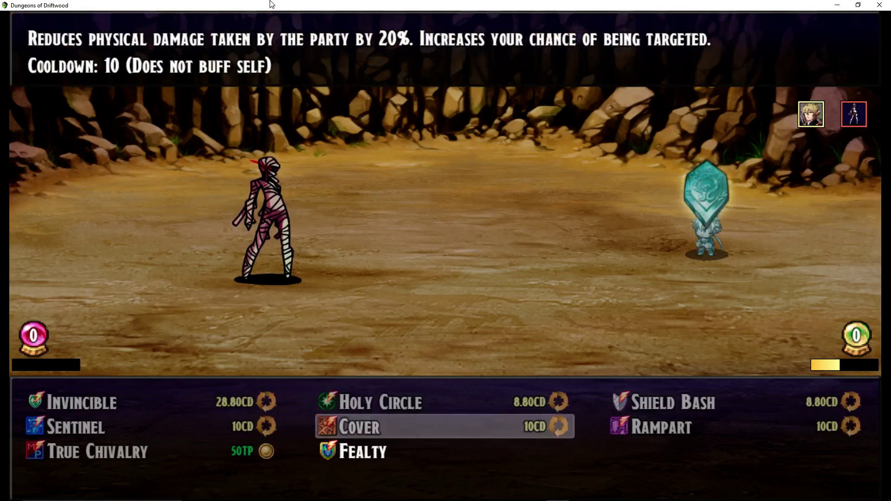
key("Down")
key("Right")
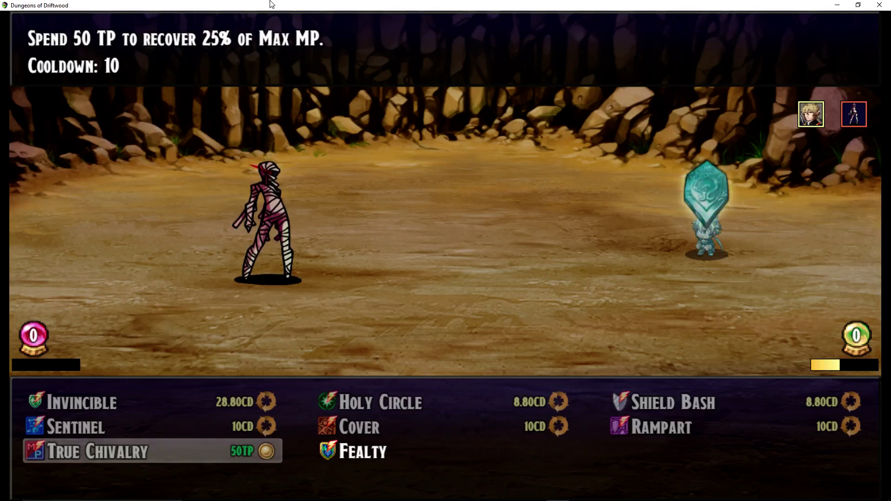
key("Up")
key("Down")
key("Right")
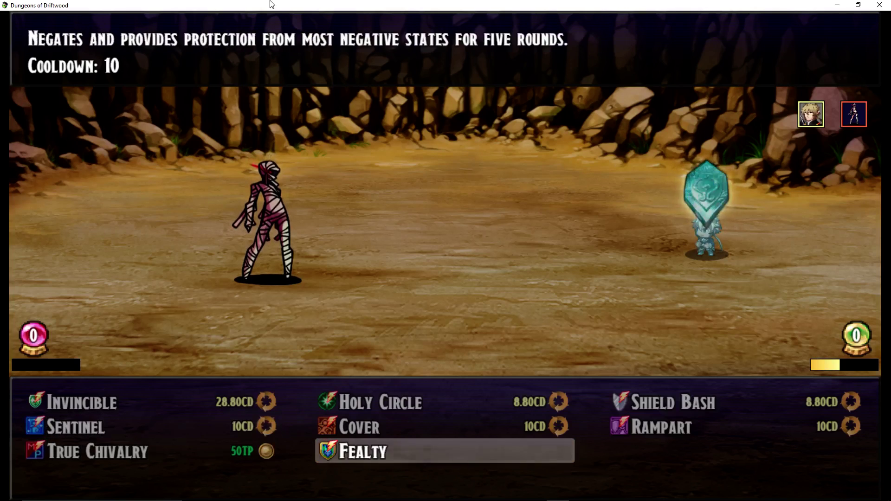
key("Return")
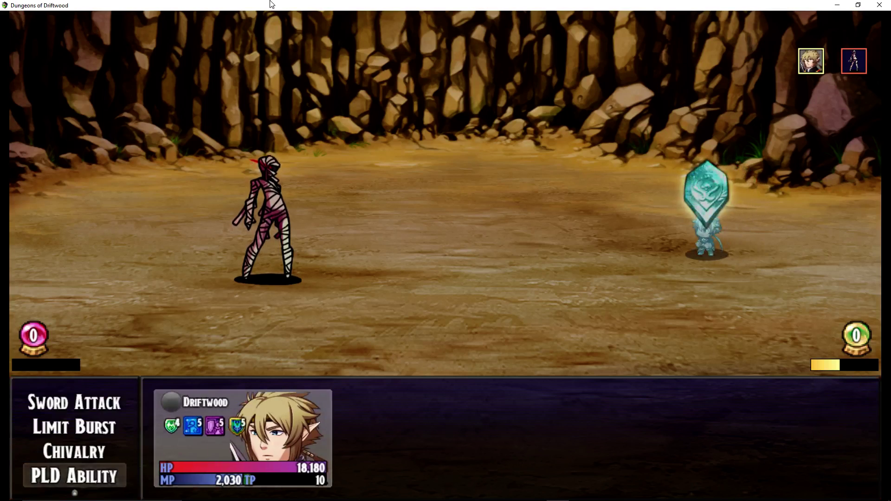
key("Up")
key("Up")
key("Up")
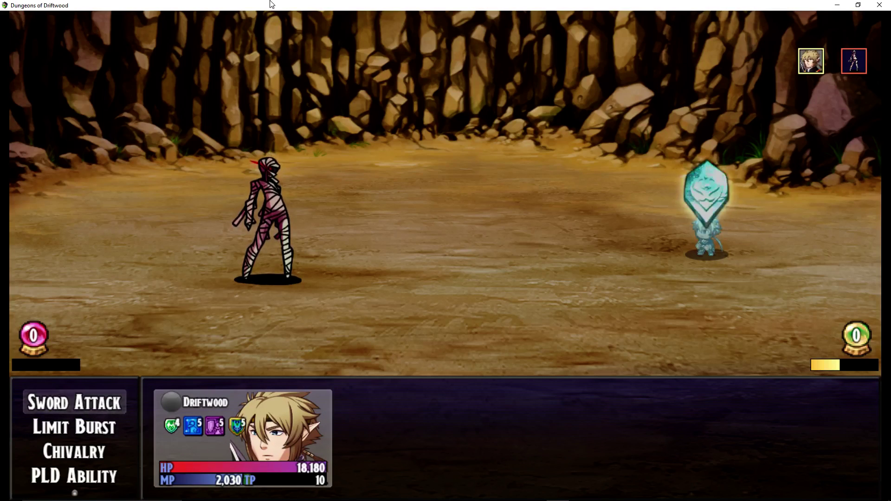
key("Down")
key("Down")
key("Up")
key("Up")
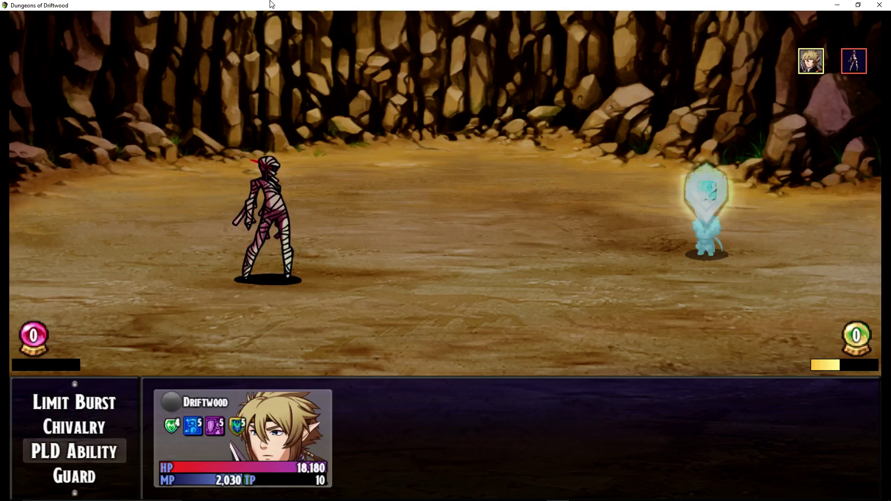
- Open the Chivalry spell list and look through its spell descriptions, from Cure to EnLight II
key("Return")
key("Escape")
key("Up")
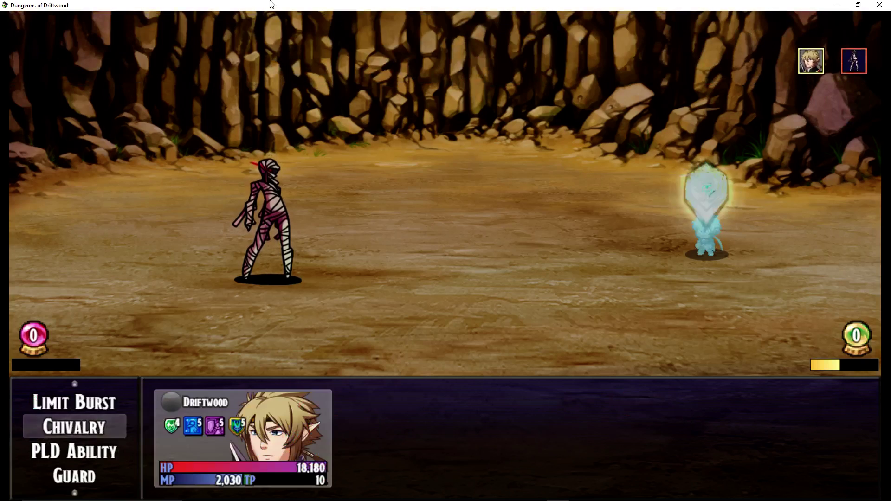
key("Return")
key("Right")
key("Left")
key("Down")
key("Down")
key("Up")
key("Down")
key("Down")
key("Right")
key("Down")
key("Down")
key("Down")
key("Down")
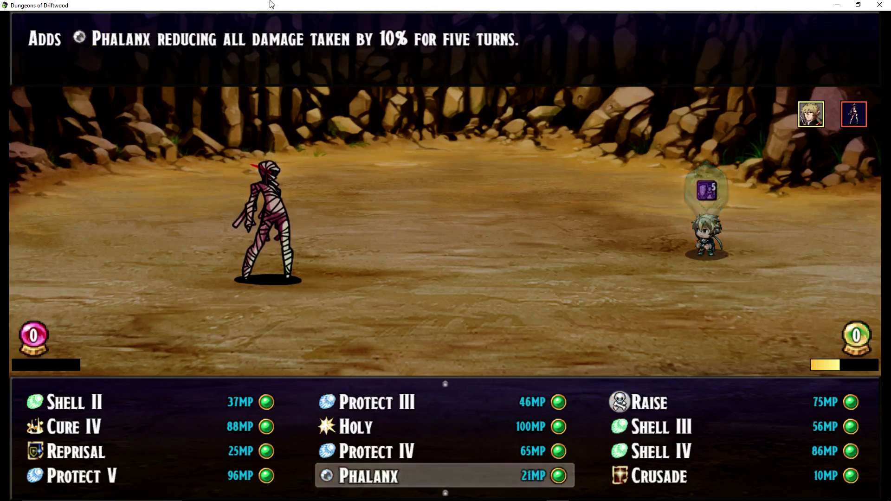
key("Right")
key("Up")
key("Up")
key("Up")
key("Up")
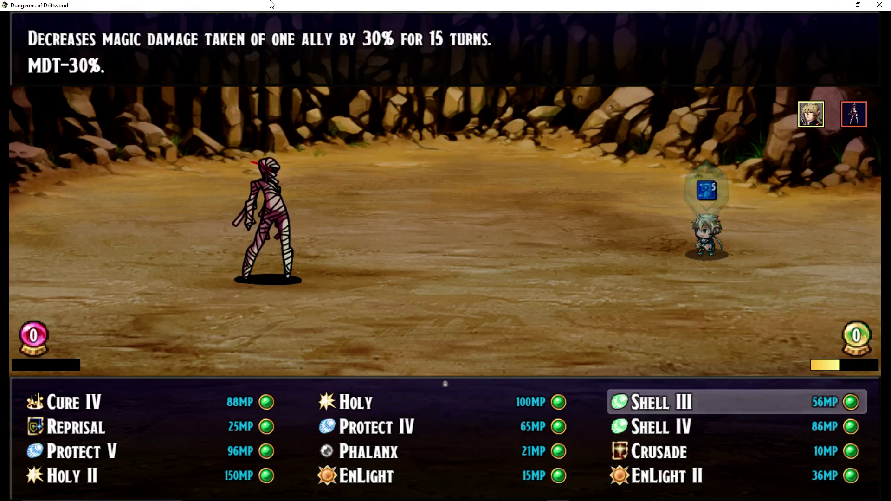
key("Up")
key("Left")
key("Left")
key("Down")
key("Down")
key("Down")
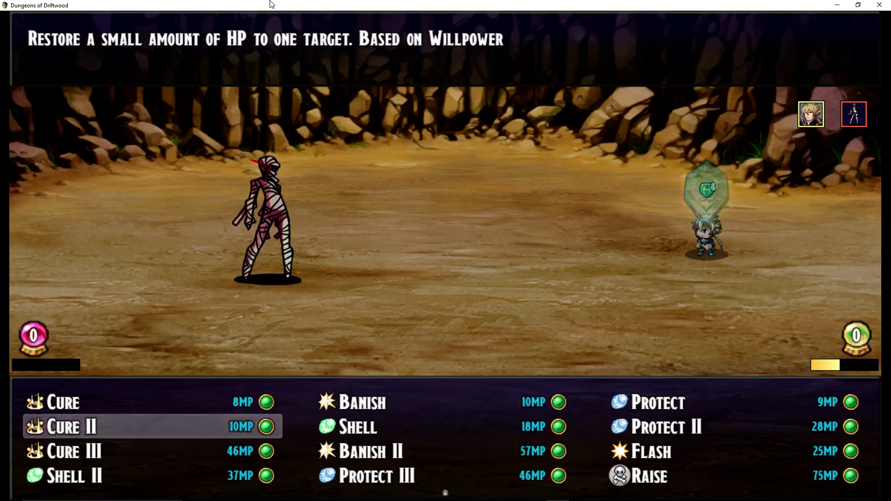
key("Down")
key("Down")
key("Down")
key("Right")
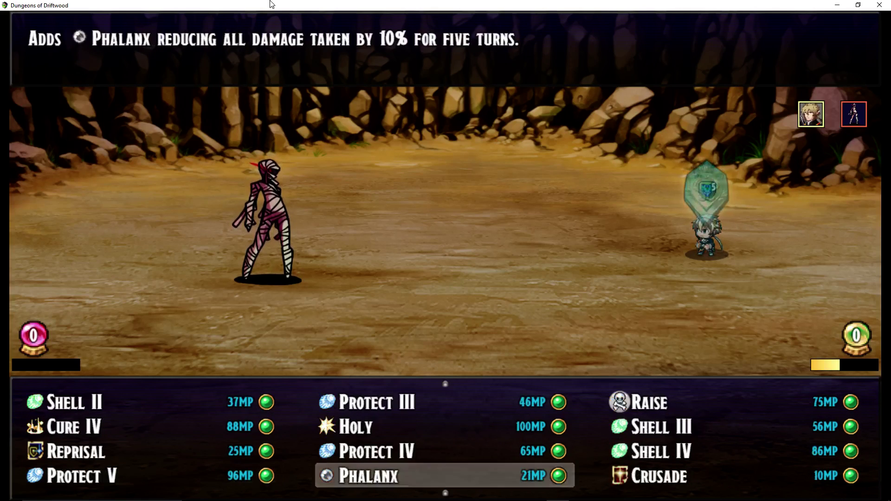
key("Down")
key("Right")
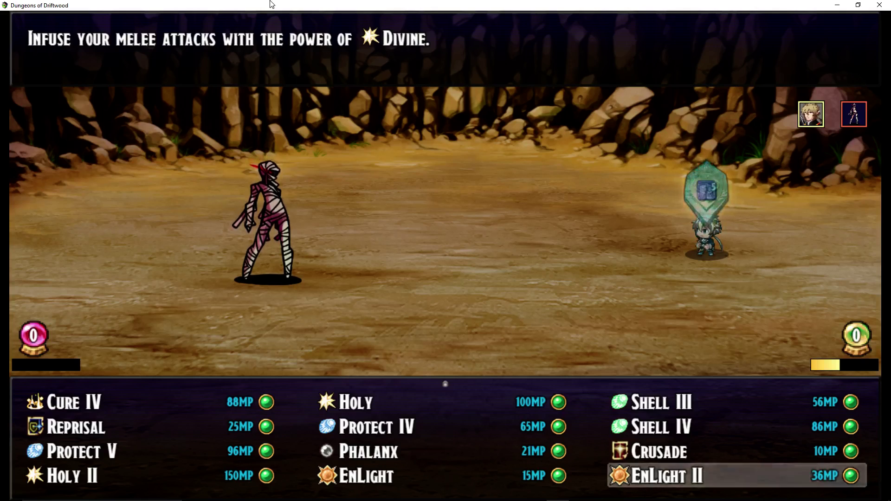
key("Up")
key("Up")
key("Up")
key("Up")
key("Up")
key("Up")
key("Up")
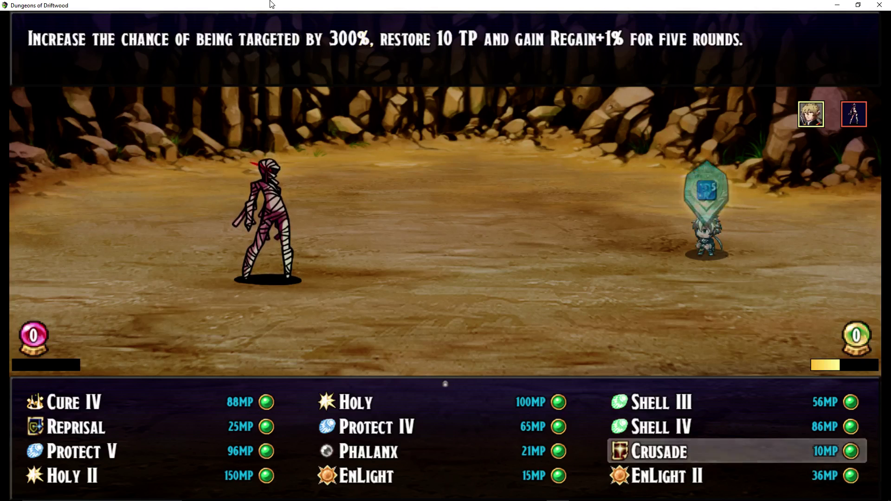
key("Left")
key("Left")
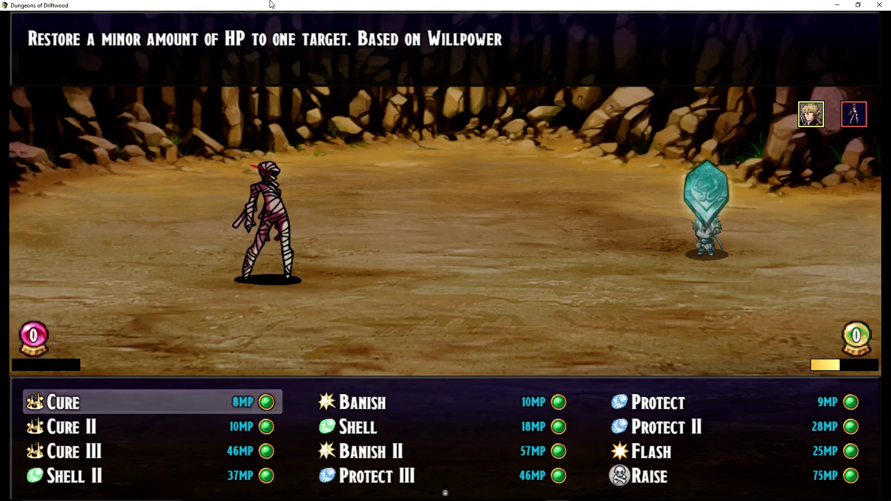
- Cast the Chivalry spell Cure on Driftwood
key("Down")
key("Up")
key("Right")
key("Right")
key("Left")
key("Left")
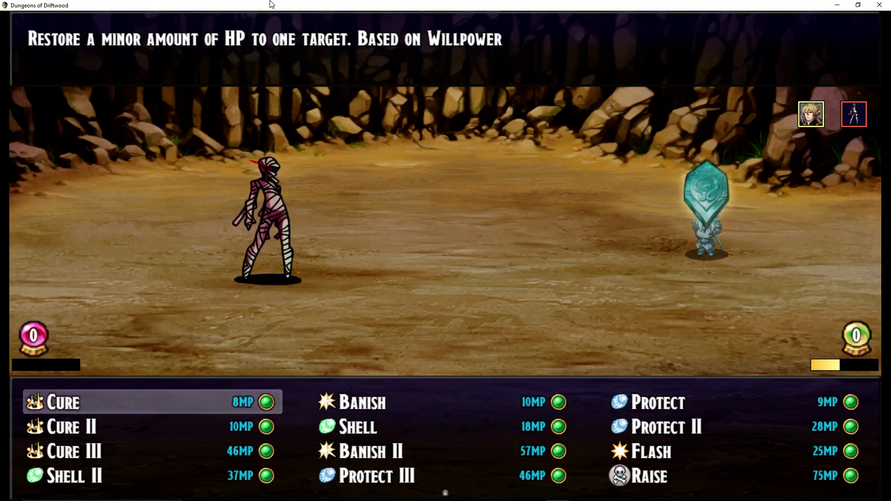
key("Right")
key("Left")
key("Return")
key("Return")
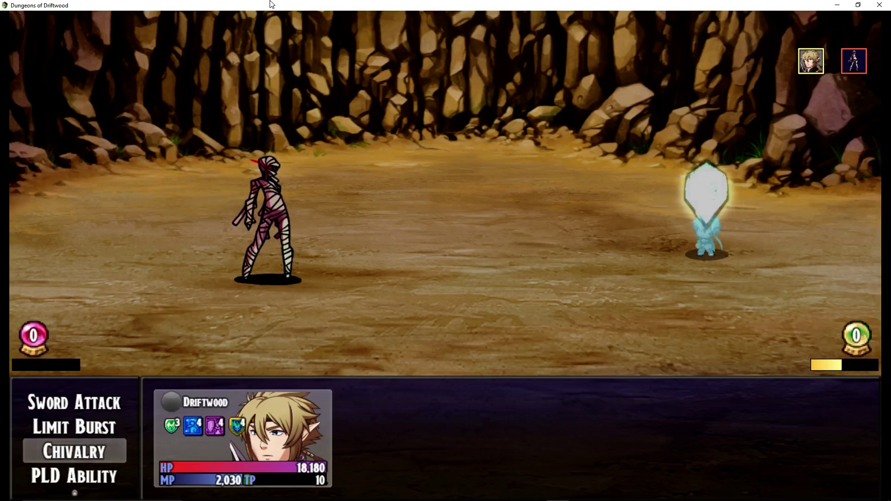
- Cast the Chivalry spell Banish on the mummy enemy
key("Return")
key("Right")
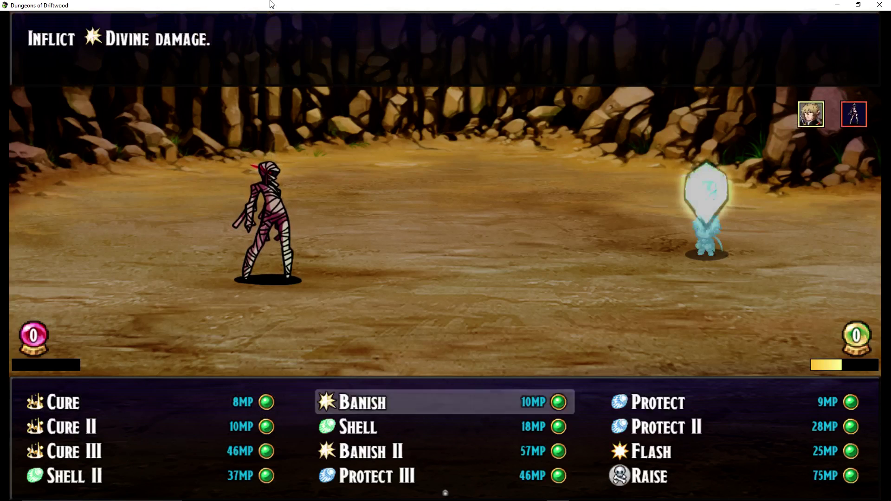
key("Left")
key("Right")
key("Left")
key("Right")
key("Left")
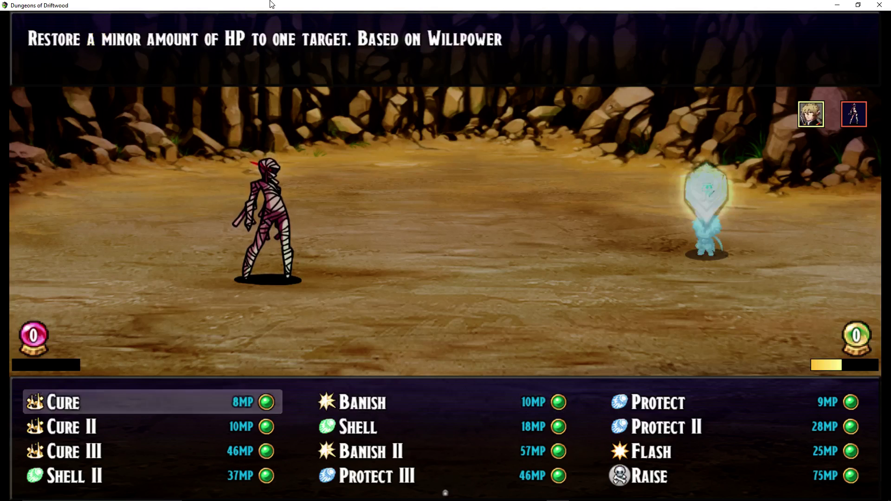
key("Right")
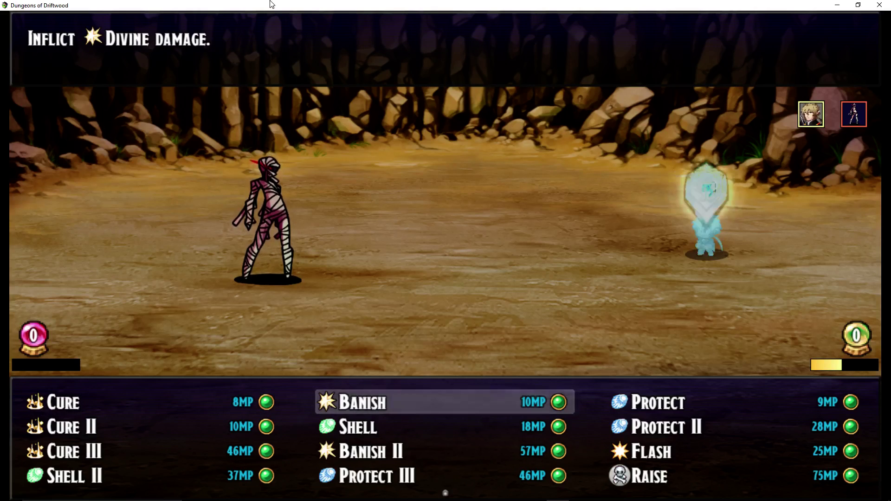
key("Return")
key("Return")
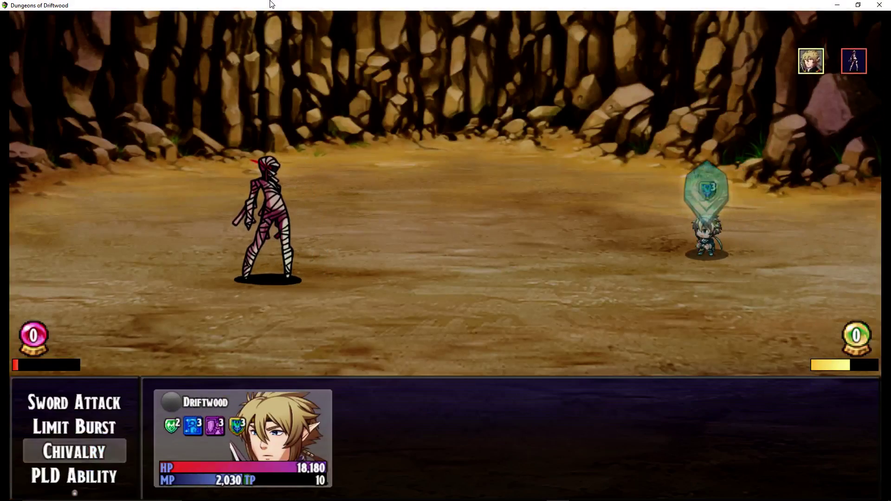
- Cast the Chivalry spell Protect on Driftwood
key("Return")
key("Right")
key("Left")
key("Right")
key("Left")
key("Right")
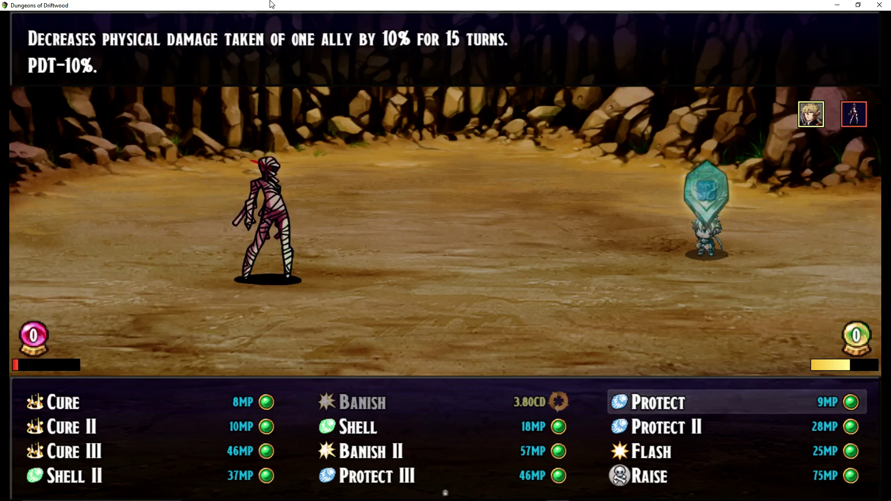
key("Left")
key("Right")
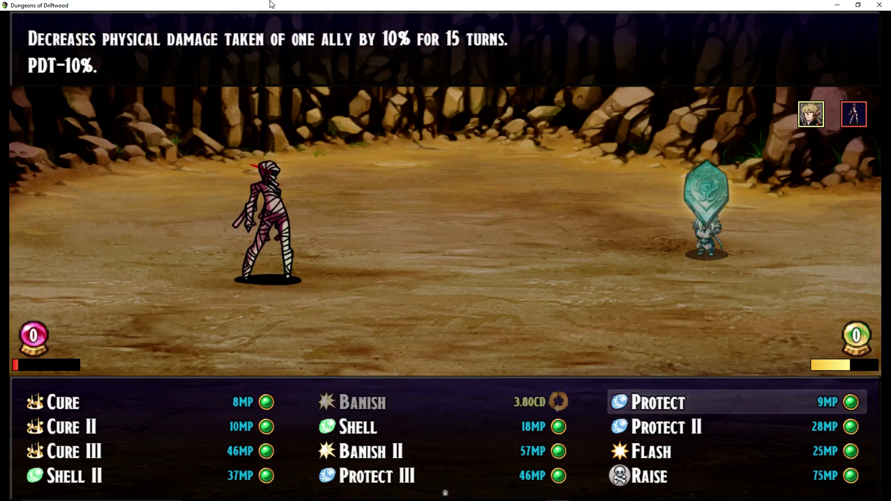
key("Left")
key("Right")
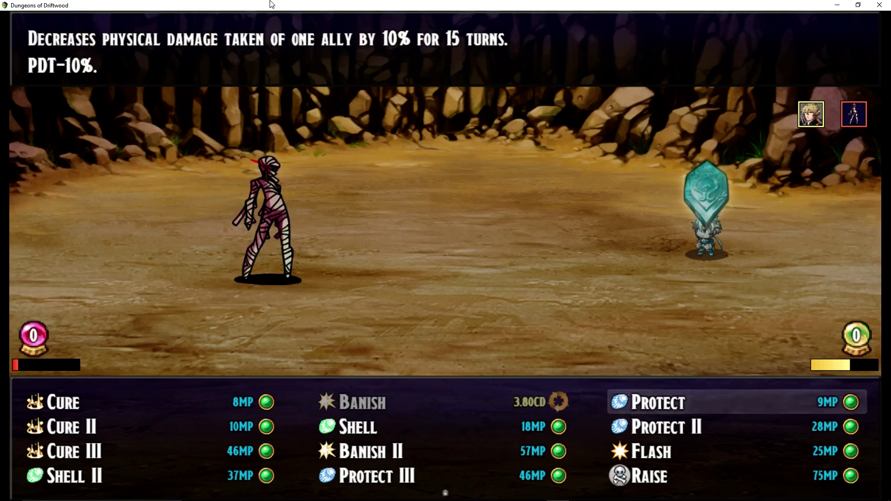
key("Return")
key("Return")
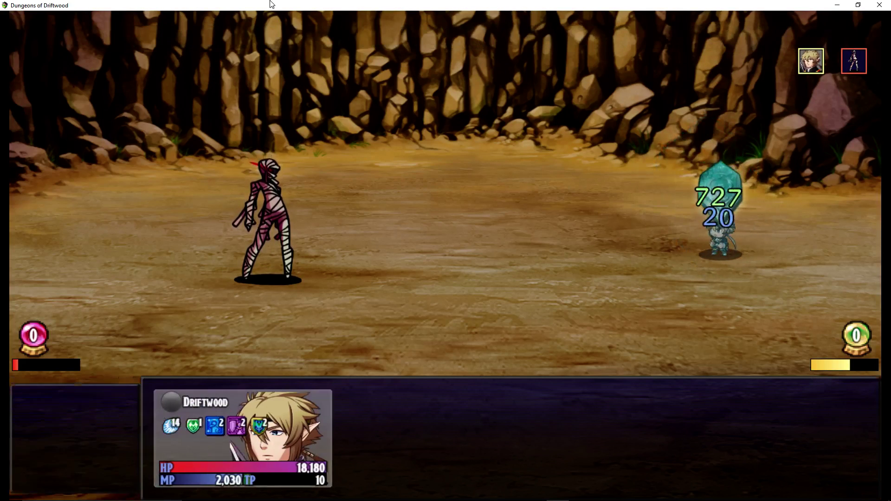
- Cast the Chivalry spell Banish II on the mummy enemy
key("Return")
key("Left")
key("Down")
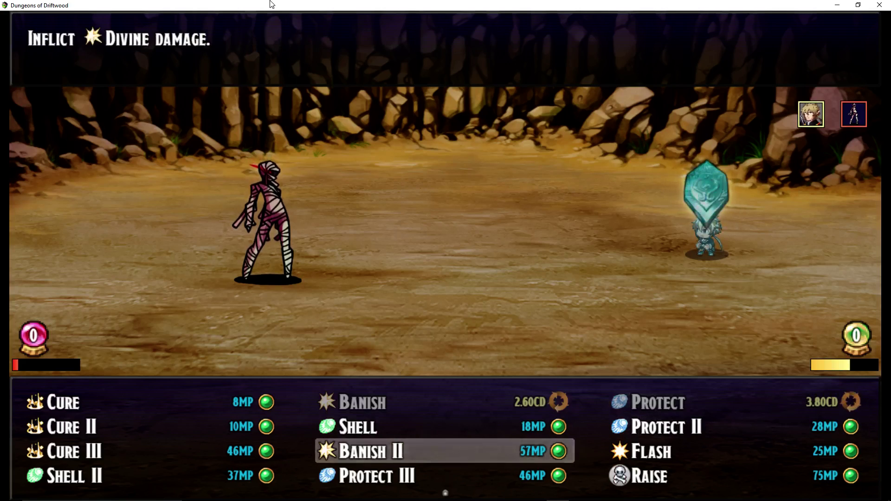
key("Left")
key("Right")
key("Return")
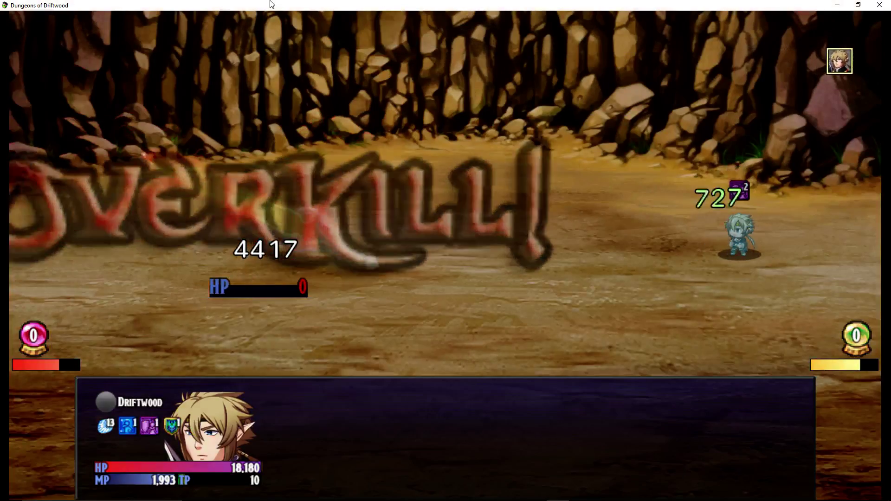
- Close the mummy battle's results and move the character into another enemy to start a new battle
key("Return")
key("Return")
key("Return")
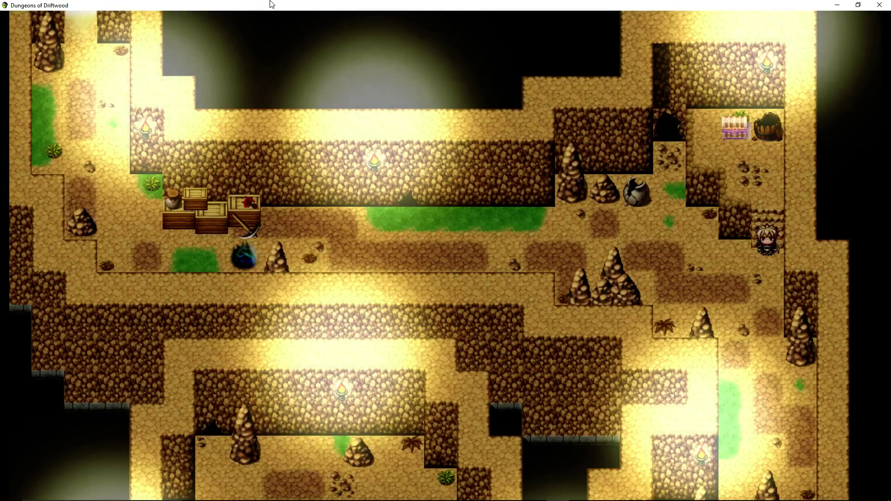
key("Left")
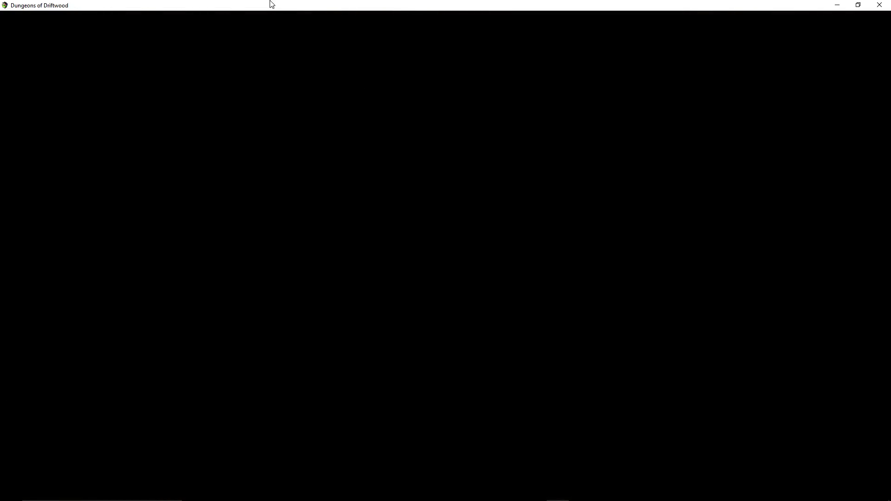
- Cast the Chivalry spell Flash on the dark flying enemy
key("Return")
key("Right")
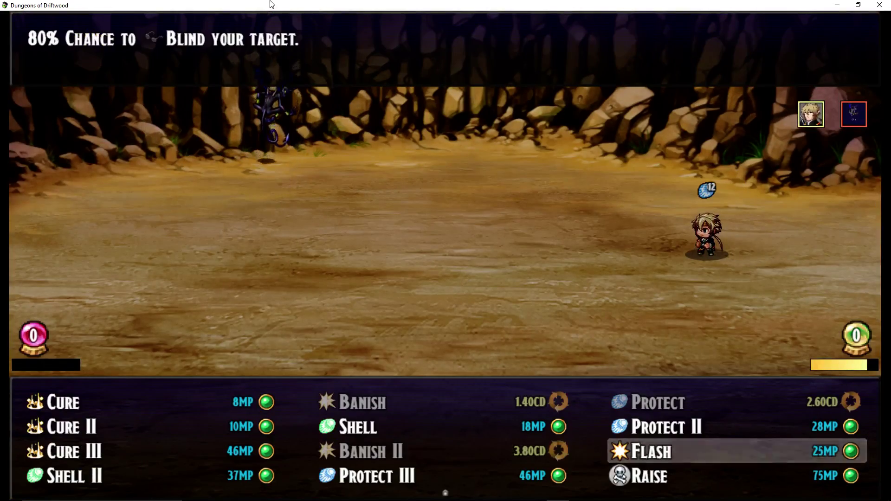
key("Return")
key("Return")
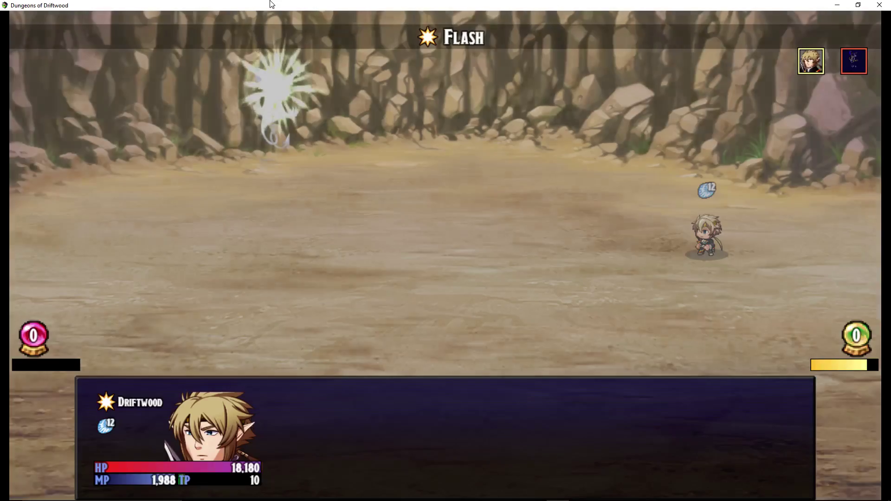
- Reopen the Chivalry spell list and examine the Raise and Flash spell descriptions
key("Return")
key("Left")
key("Left")
key("Down")
key("Down")
key("Right")
key("Right")
key("Up")
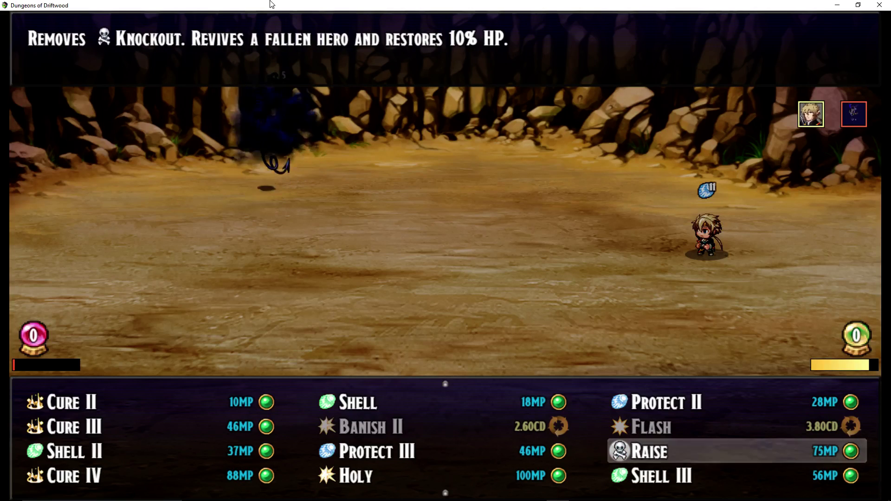
key("Up")
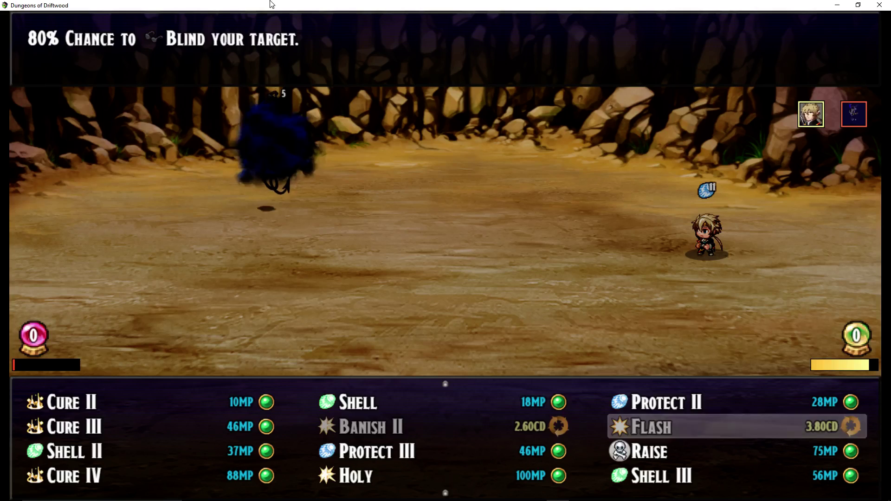
- Cast the Chivalry spell Shell II on Driftwood
key("Left")
key("Right")
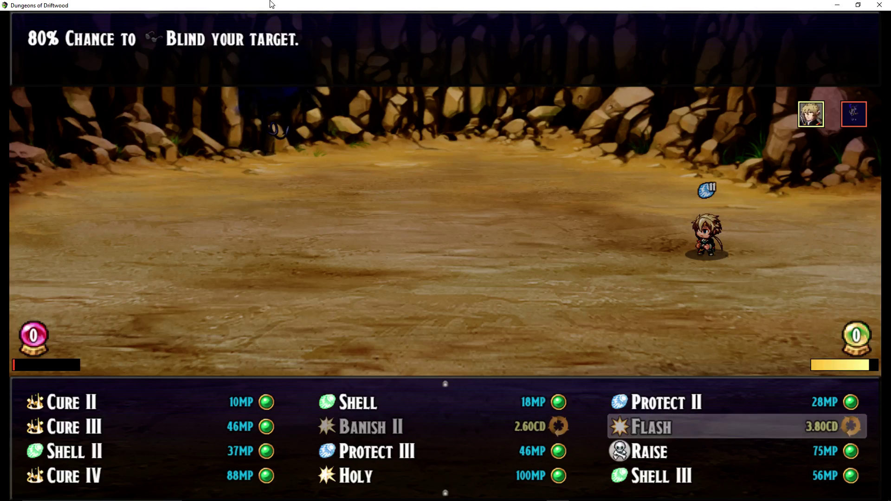
key("Right")
key("Right")
key("Left")
key("Right")
key("Left")
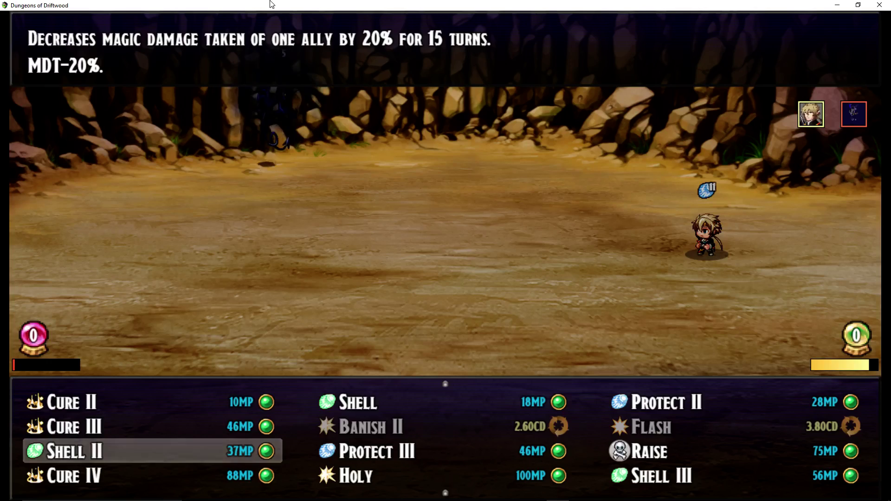
key("Return")
key("Return")
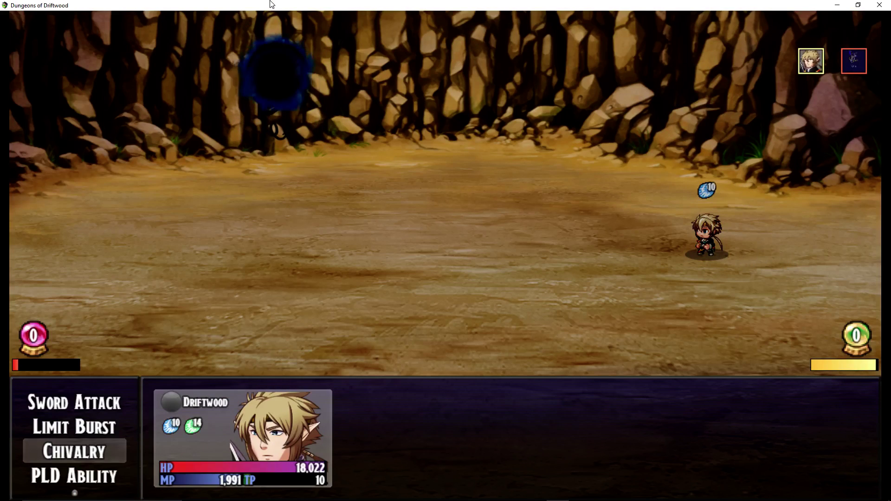
- Reopen the Chivalry spell list and examine the Shell II, Protect III and Raise descriptions and the neighbouring spells
key("Return")
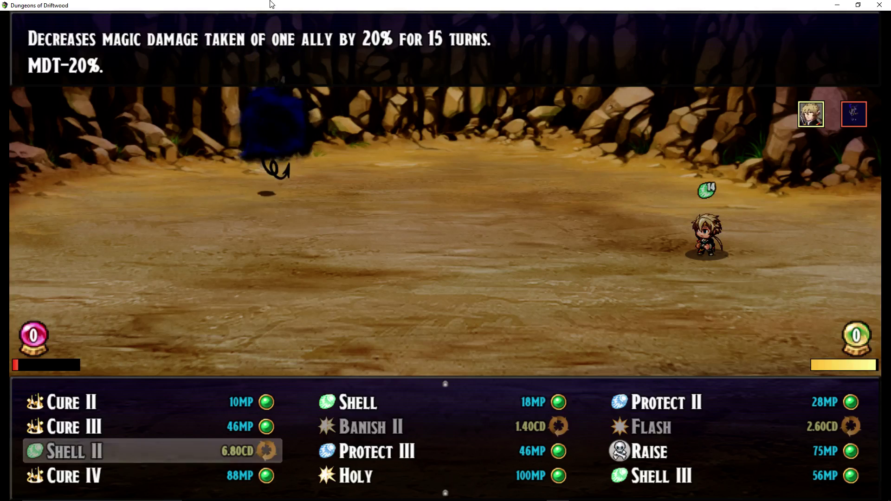
key("Right")
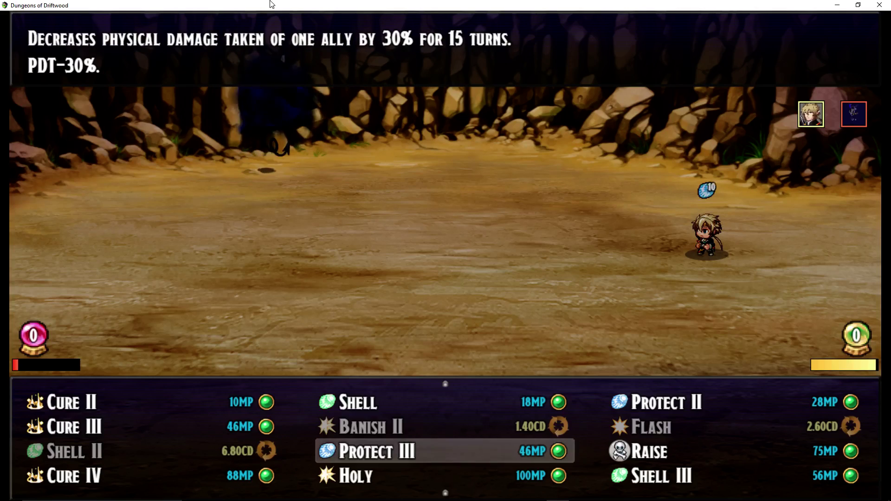
key("Right")
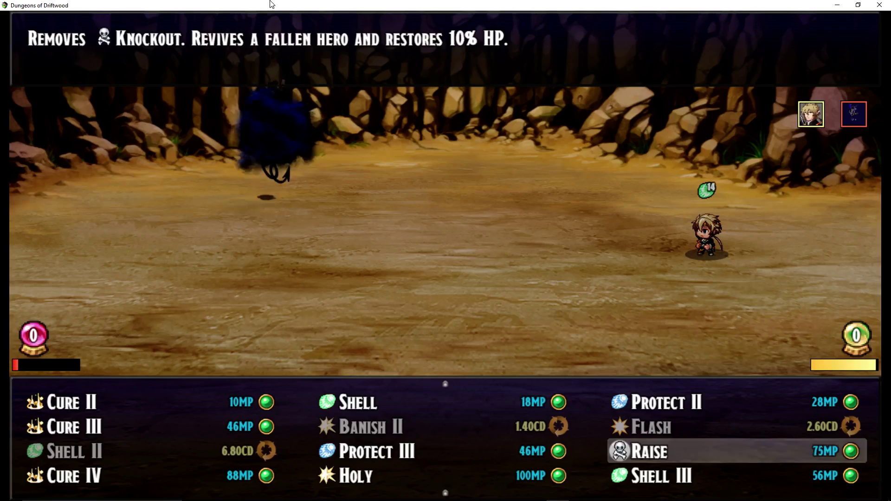
key("Left")
key("Left")
key("Right")
key("Right")
key("Left")
key("Left")
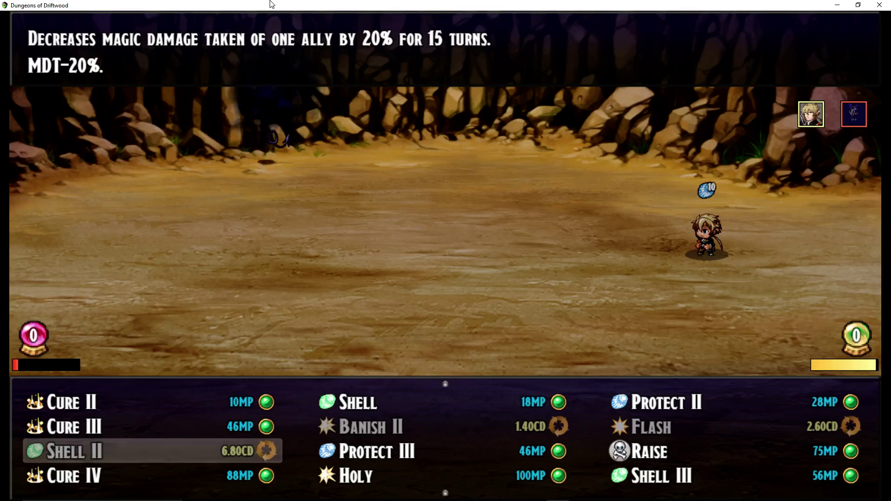
key("Right")
key("Right")
key("Down")
key("Up")
key("Up")
key("Down")
key("Up")
key("Down")
key("Up")
key("Down")
key("Down")
key("Down")
key("Up")
key("Up")
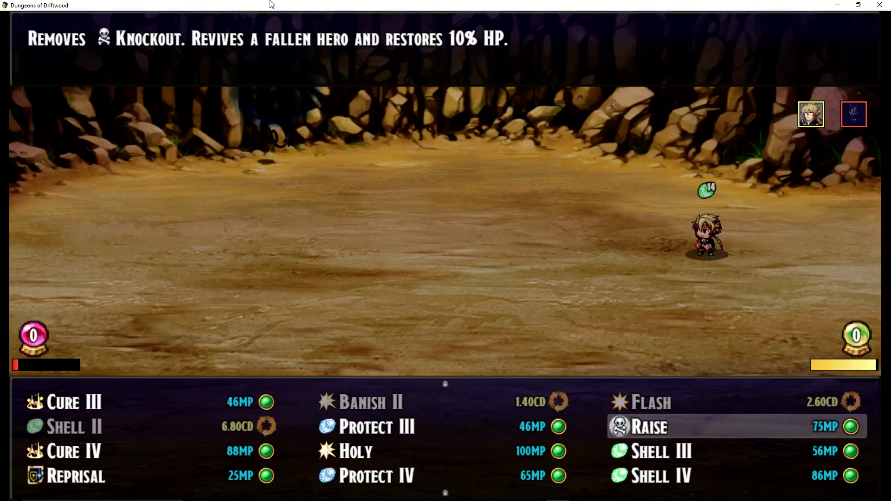
- Check the descriptions of Cure IV and Reprisal, and cast the Chivalry spell Reprisal
key("Right")
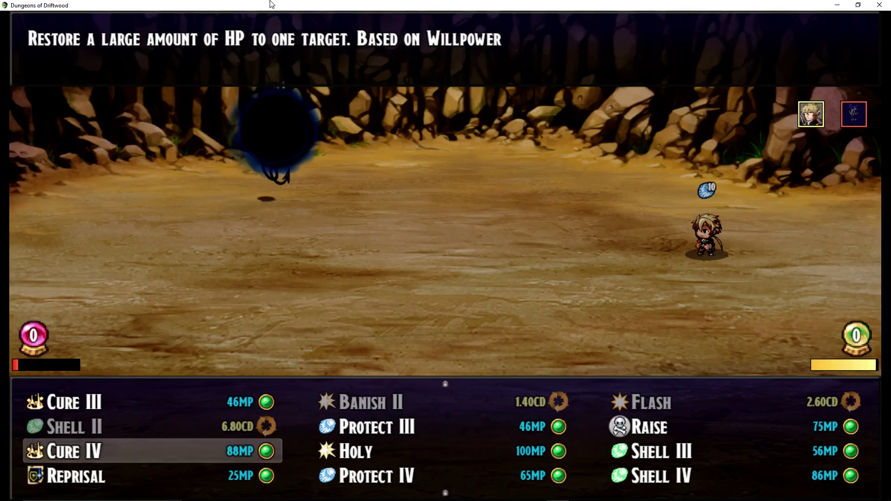
key("Down")
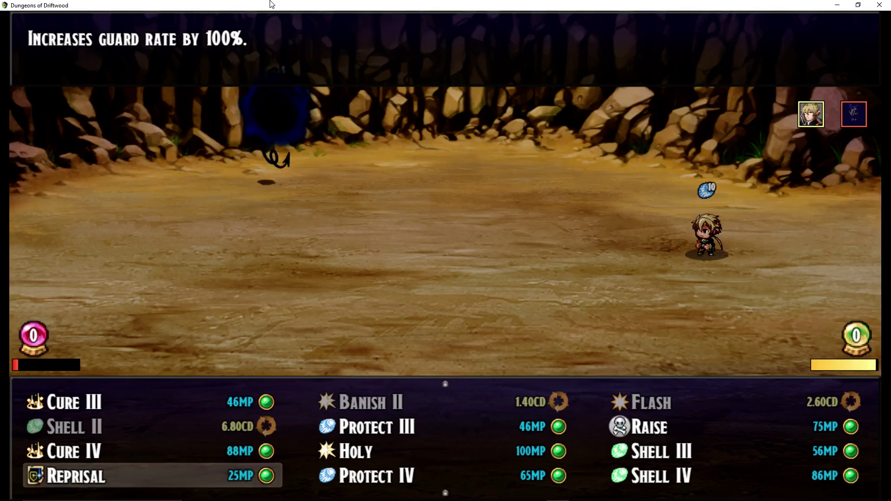
key("Up")
key("Down")
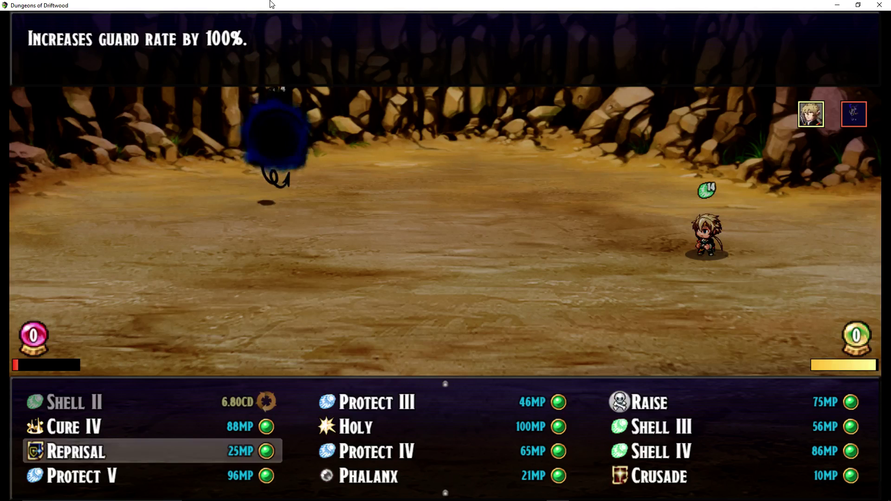
key("Return")
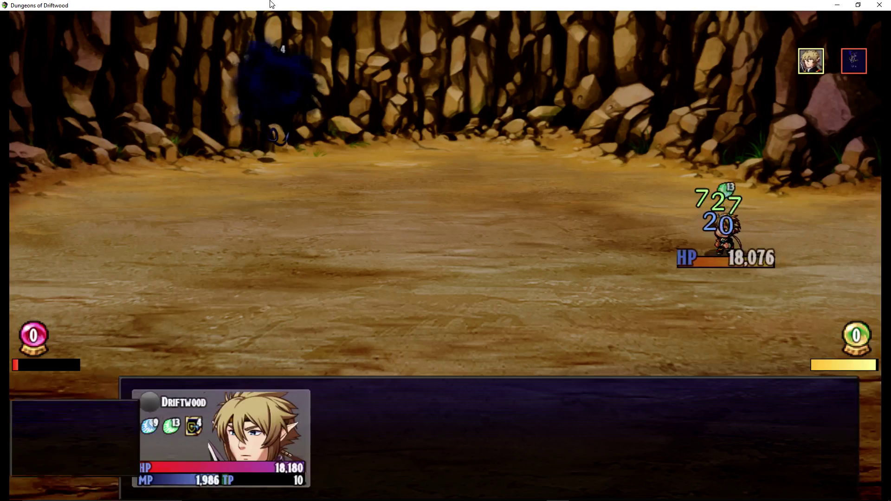
- Compare the Reprisal and Protect IV descriptions in the Chivalry list, and cast Phalanx
key("Return")
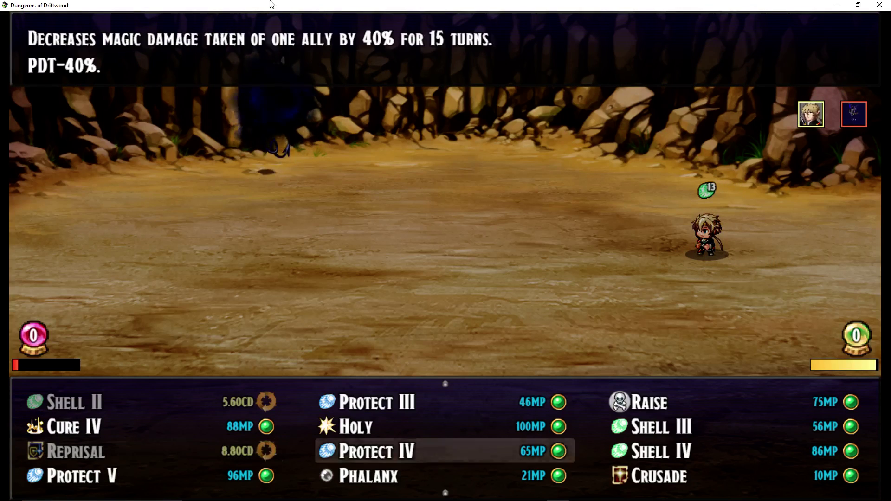
key("Right")
key("Left")
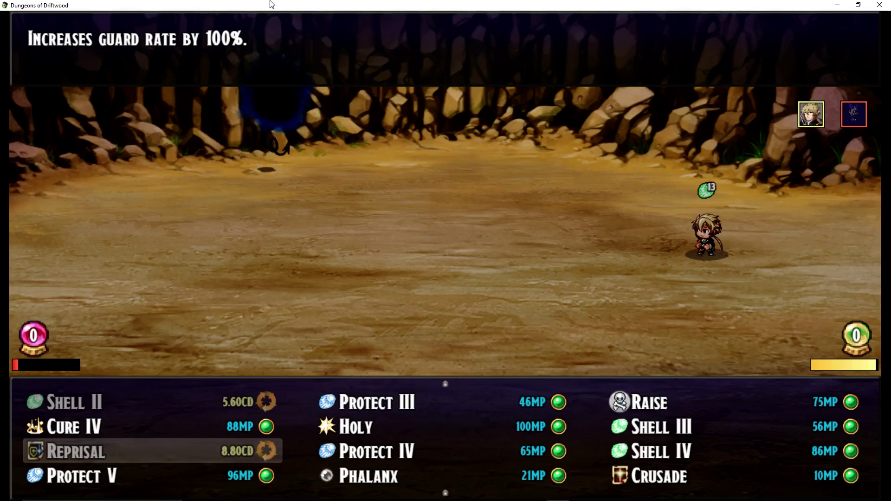
key("Right")
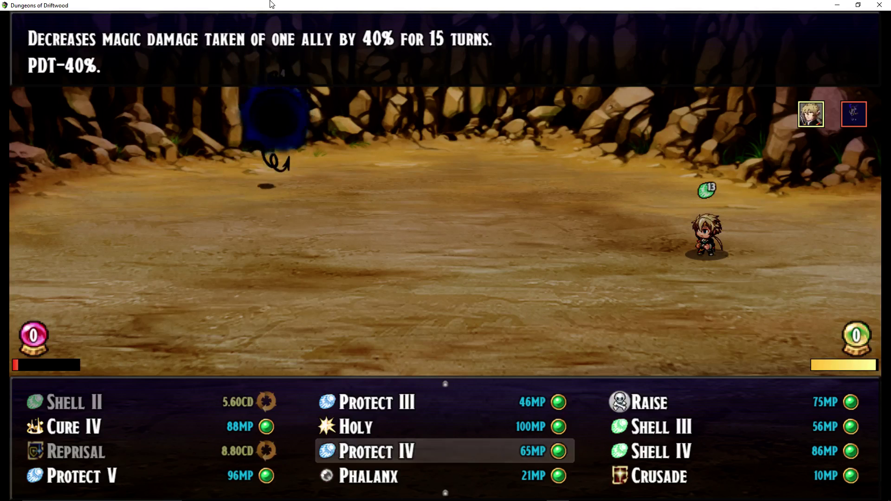
key("Left")
key("Right")
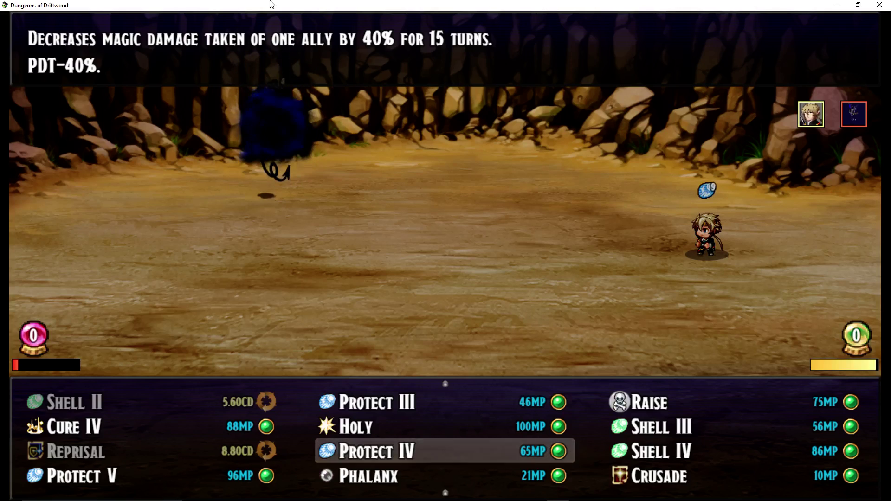
key("Right")
key("Right")
key("Right")
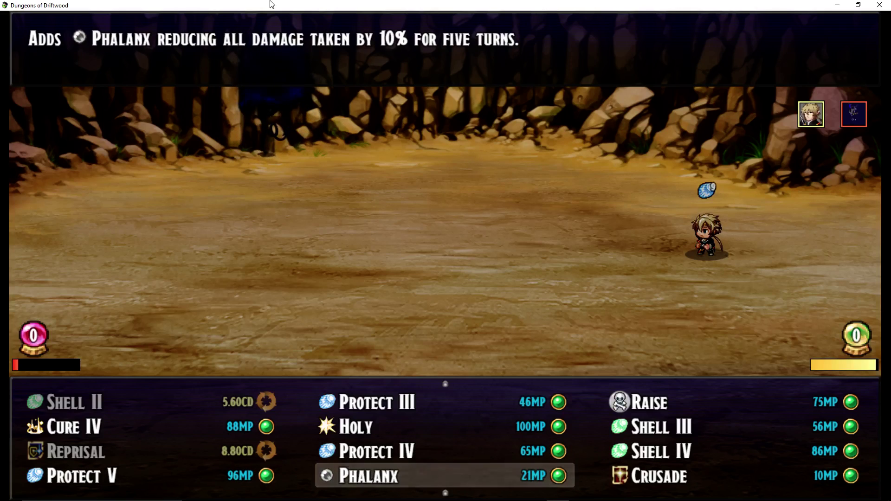
key("Return")
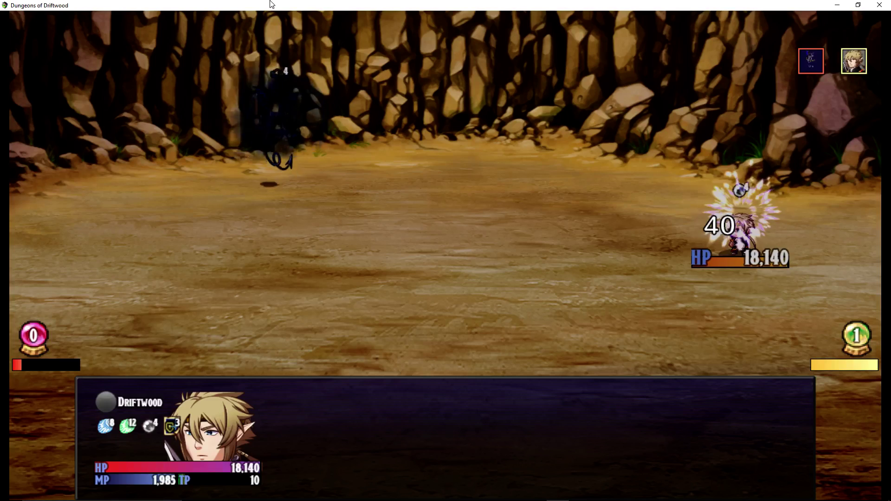
- Read the description of the Chivalry spell Crusade and cast it on Driftwood
key("Return")
key("Right")
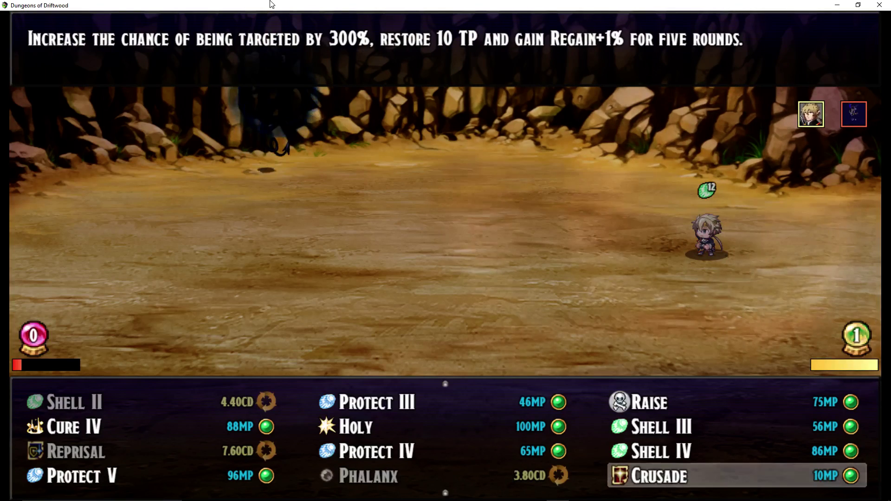
key("Down")
key("Up")
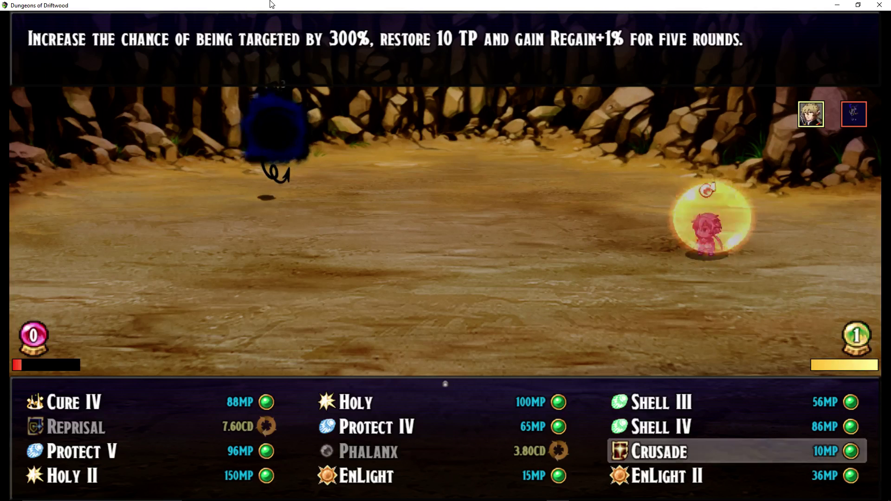
key("Return")
key("Return")
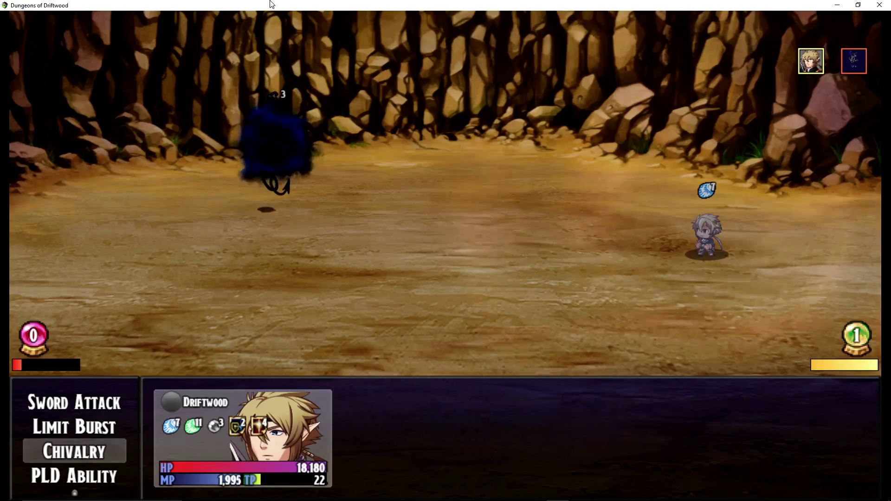
- Cast the Chivalry spell Holy II on the dark flying enemy
key("Return")
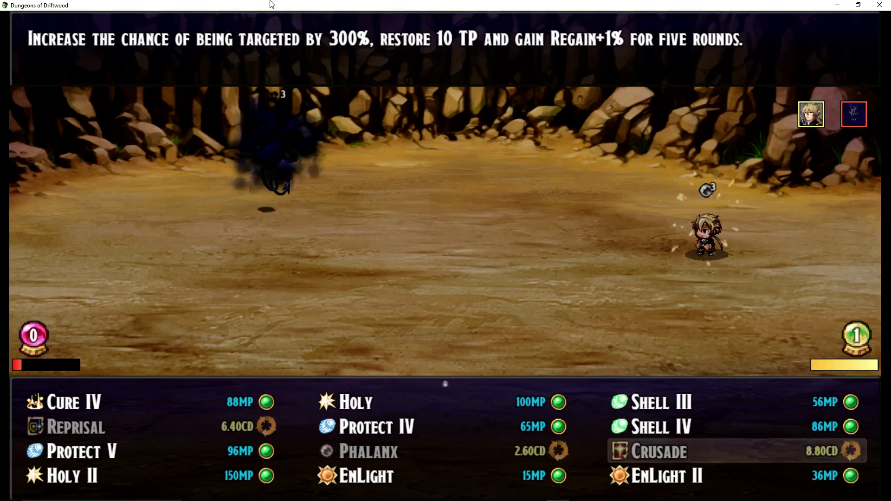
key("Right")
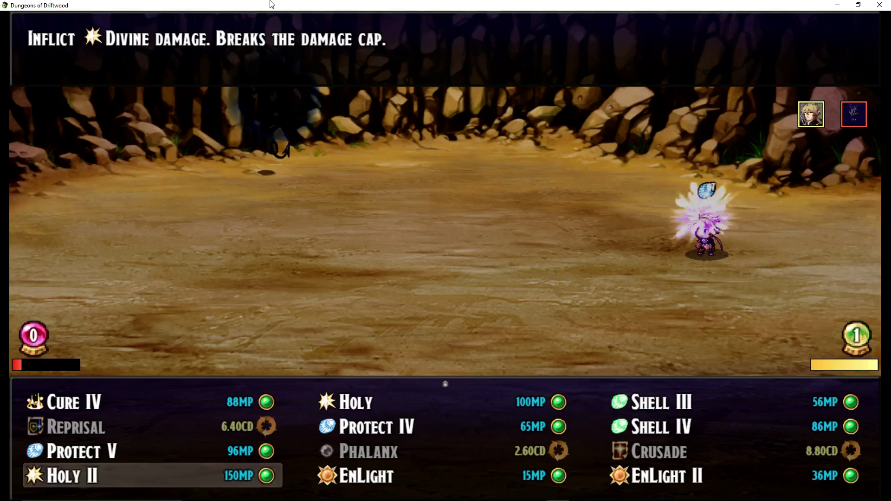
key("Right")
key("Left")
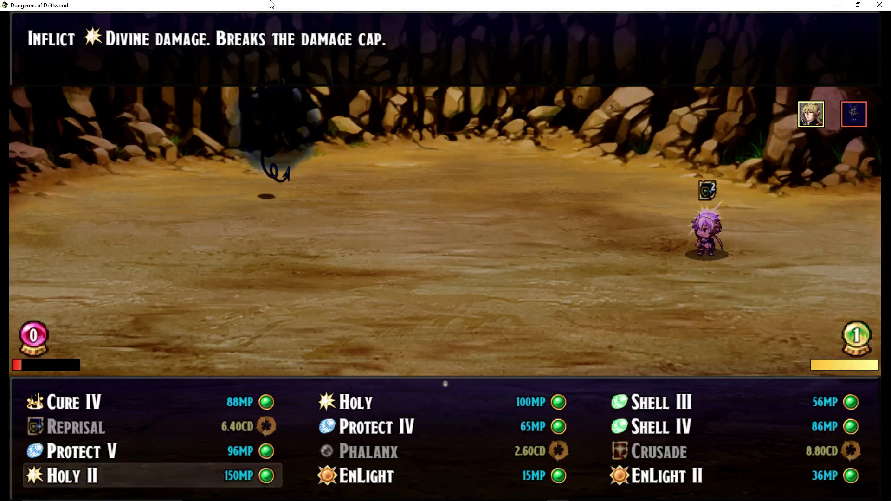
key("Return")
key("Return")
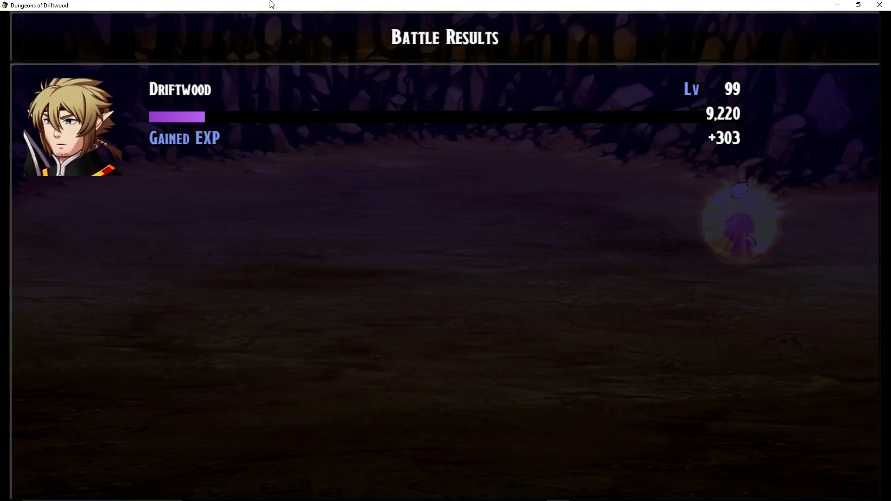
- Close the battle results and move the character up through the cave into another enemy to start a new battle
key("Return")
key("Return")
key("Return")
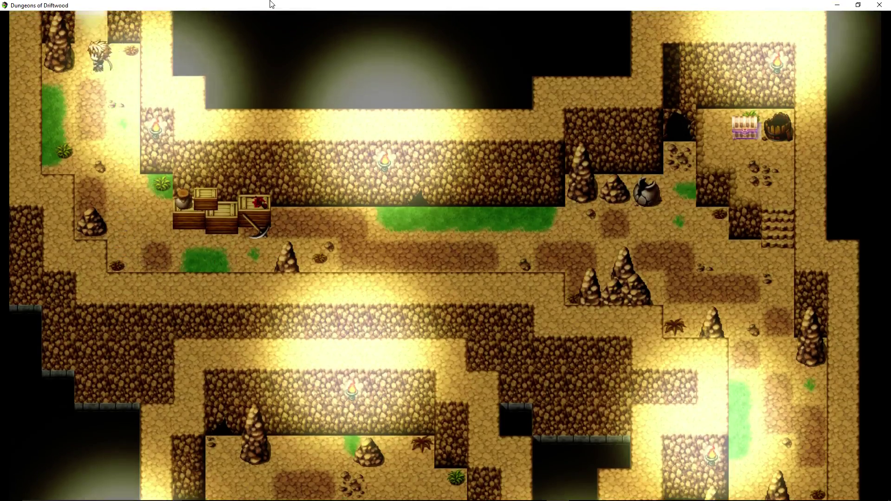
key("Up")
key("Up")
key("Left")
key("Up")
key("Left")
key("Up")
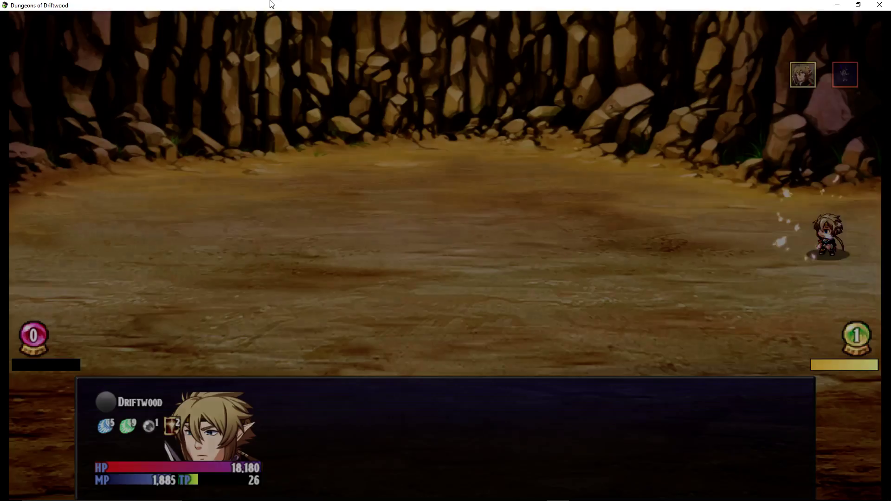
- Open the Chivalry spell list and examine the EnLight and EnLight II descriptions along with the neighbouring spells
key("Return")
key("Right")
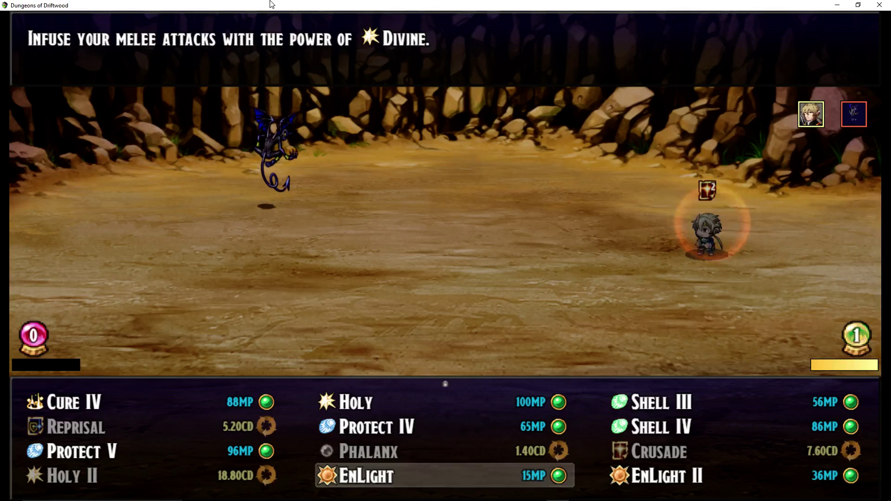
key("Right")
key("Left")
key("Right")
key("Left")
key("Left")
key("Up")
key("Right")
key("Right")
key("Down")
key("Up")
key("Down")
key("Left")
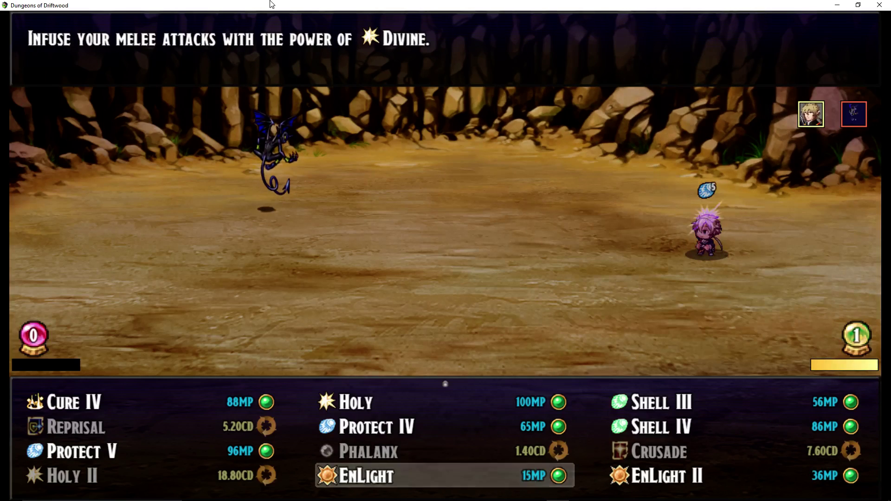
- Compare EnLight with EnLight II, and cast EnLight II on Driftwood
key("Right")
key("Left")
key("Right")
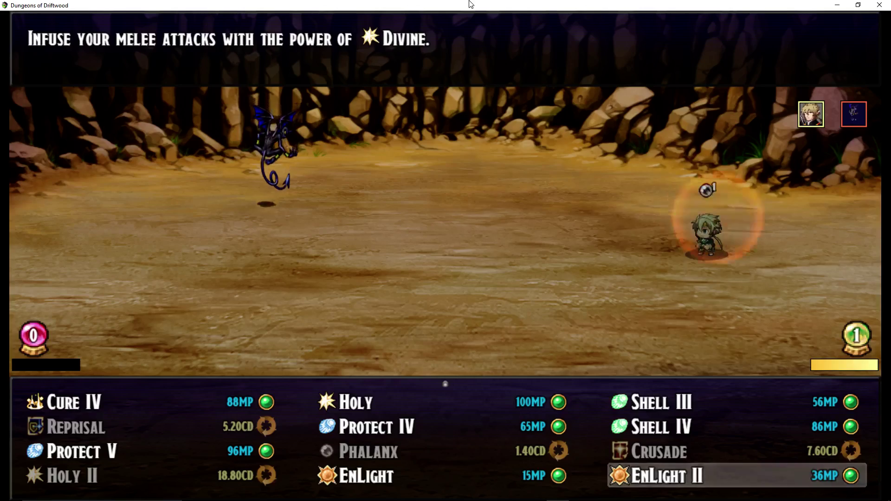
key("Return")
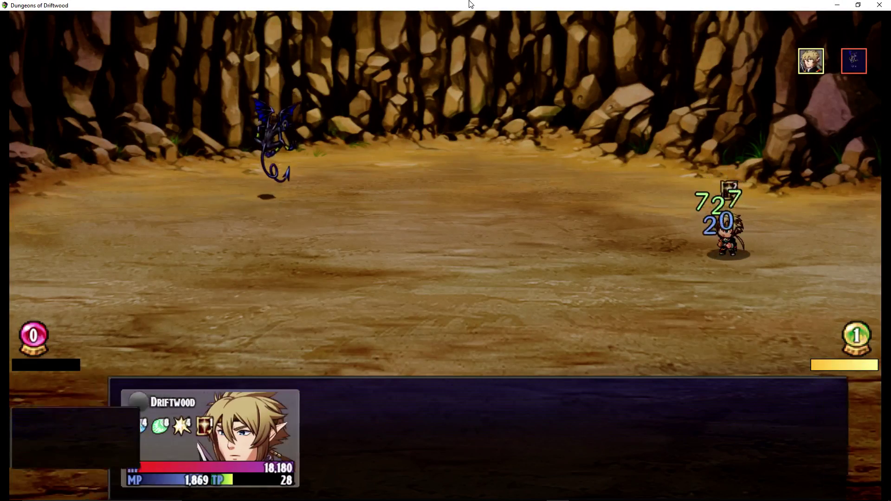
- Use Sword Attack on the winged enemy to demonstrate the divine-infused melee attack
key("Up")
key("Up")
key("Return")
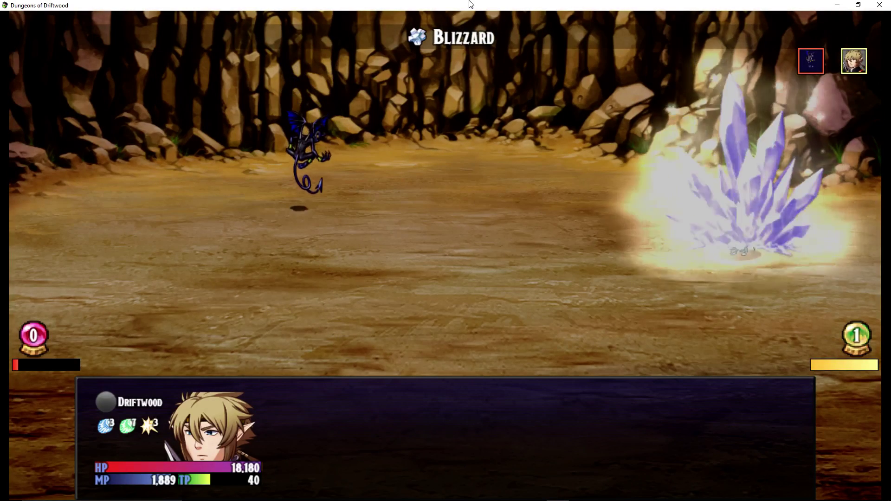
key("Return")
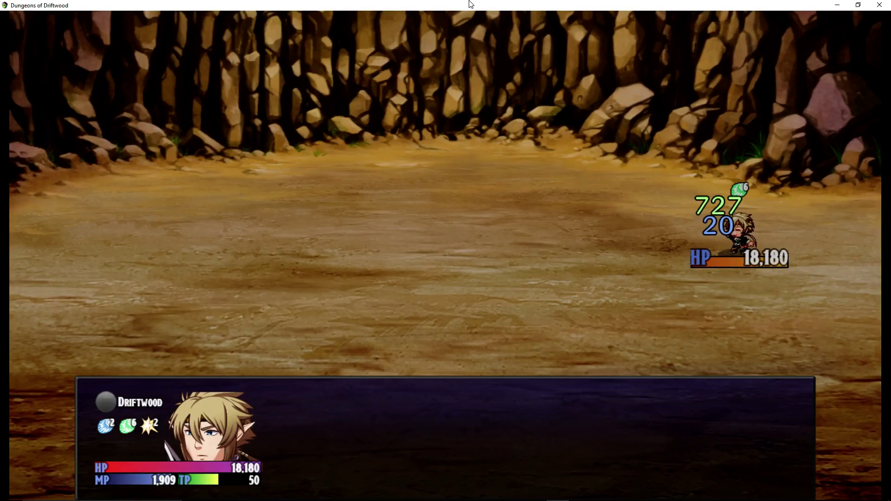
- Close the winged enemy's battle results and move the character into the next enemy encounter
key("Return")
key("Return")
key("Return")
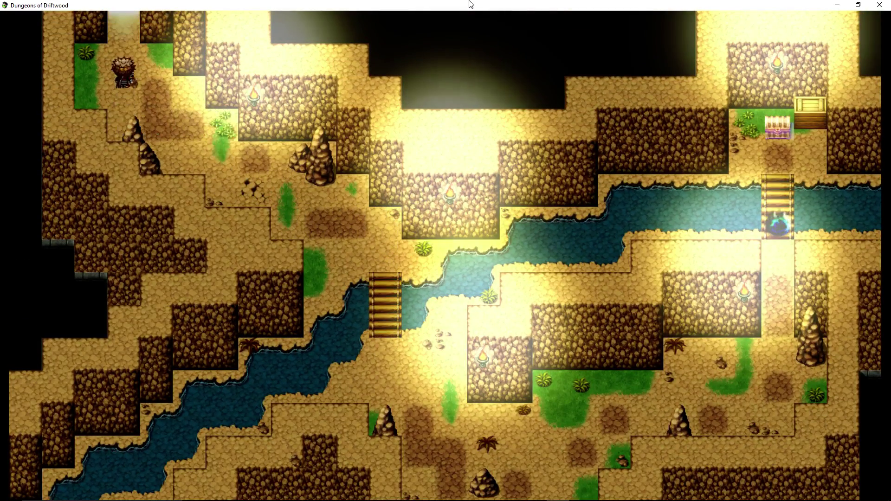
key("Up")
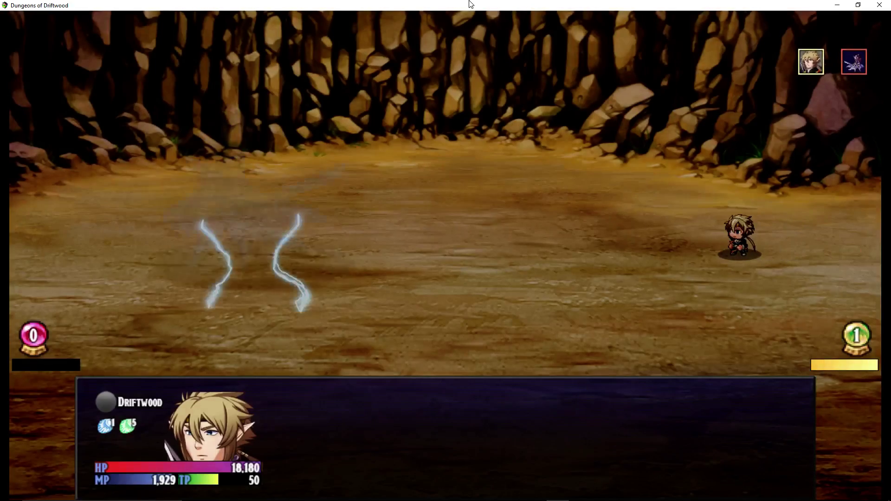
- Fight the Lv10 Buried Upholder with repeated Sword Attacks
key("Return")
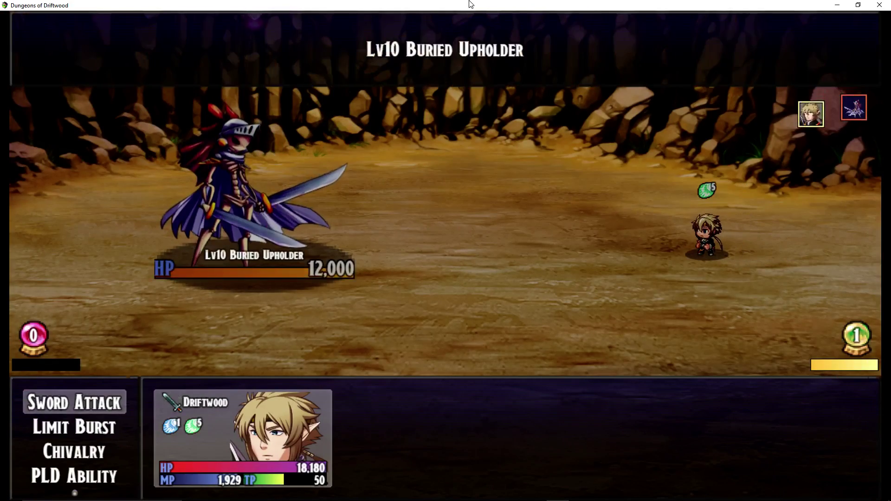
key("Return")
key("Return")
key("Return")
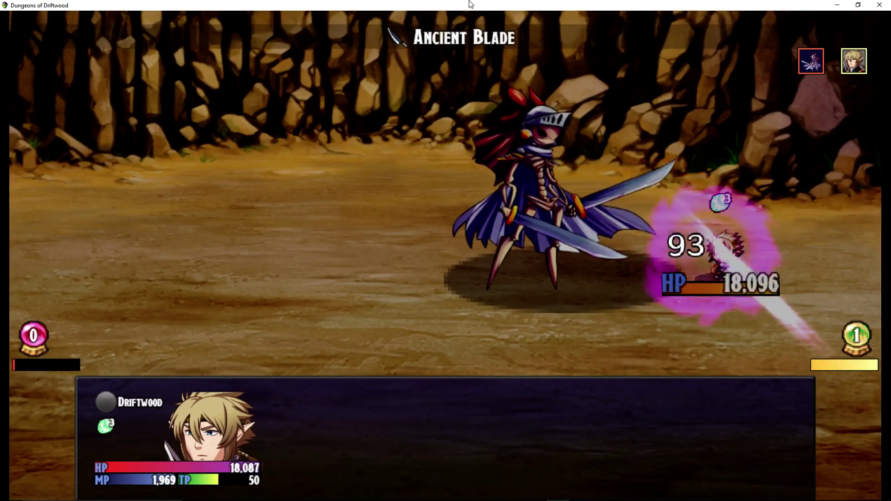
key("Return")
key("Escape")
key("Up")
key("Return")
key("Return")
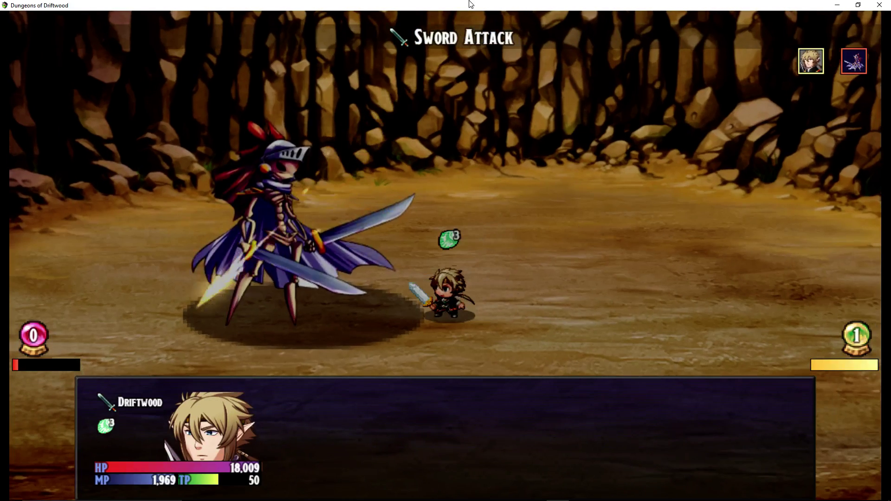
- Keep striking the Lv10 Buried Upholder with Sword Attack over several more turns
key("Return")
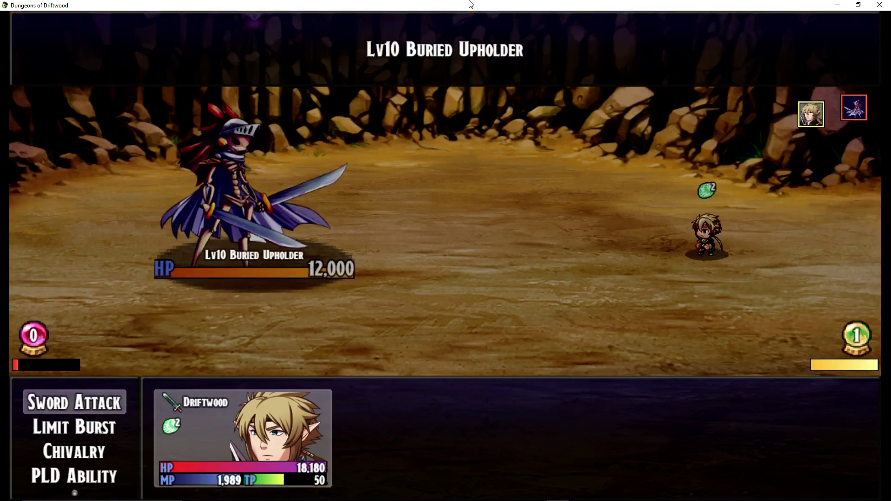
key("Return")
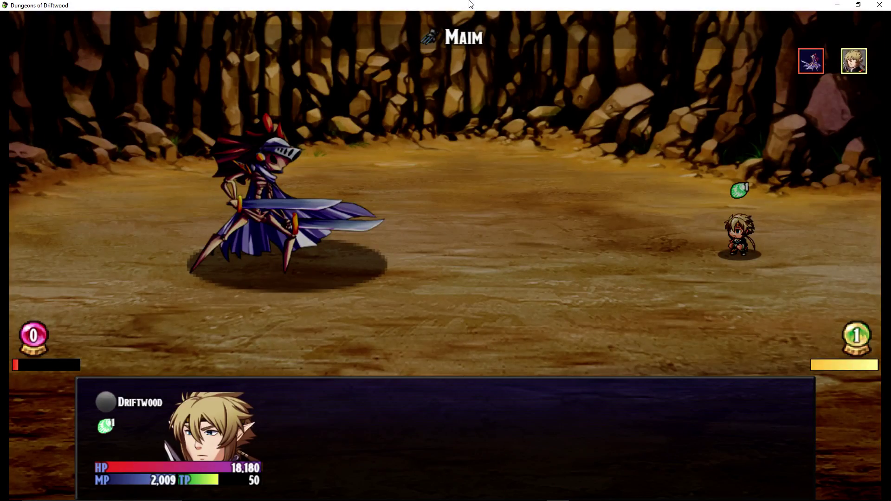
key("Return")
key("Return")
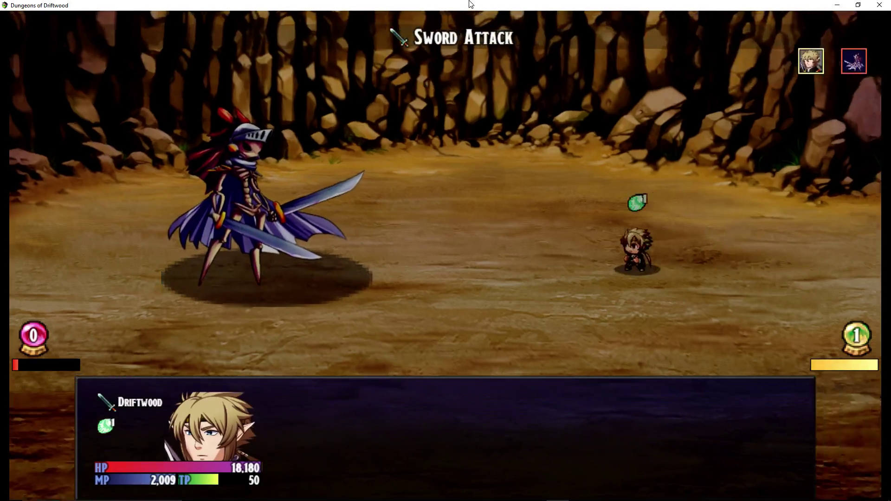
key("Return")
key("Return")
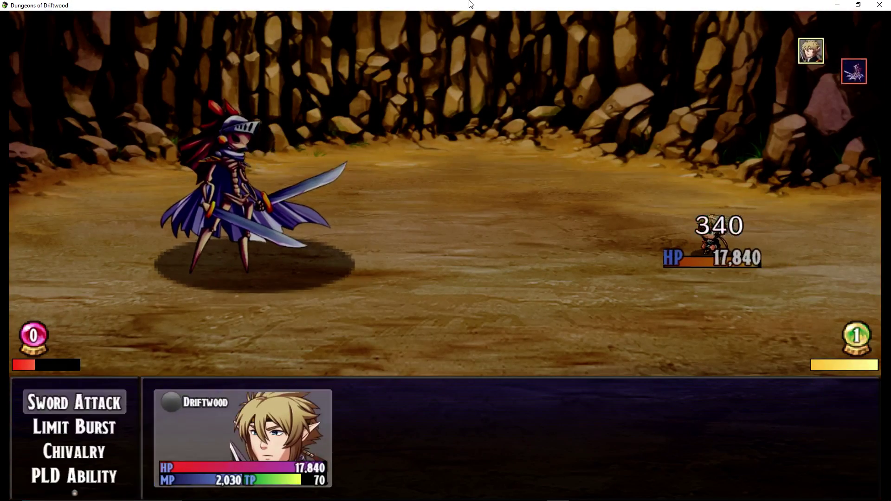
- Cast the Chivalry spell EnLight II on Driftwood
key("Down")
key("Down")
key("Return")
key("Escape")
key("Down")
key("Return")
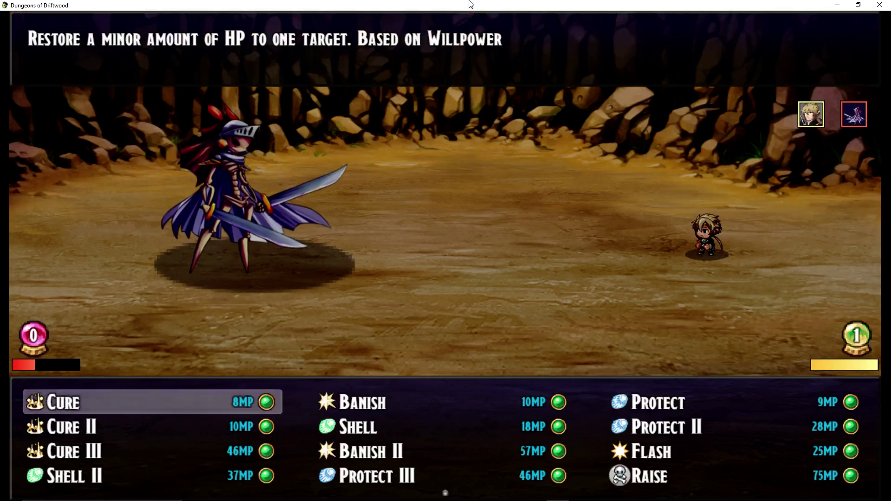
key("Down")
key("Down")
key("Right")
key("Down")
key("Down")
key("Down")
key("Down")
key("Down")
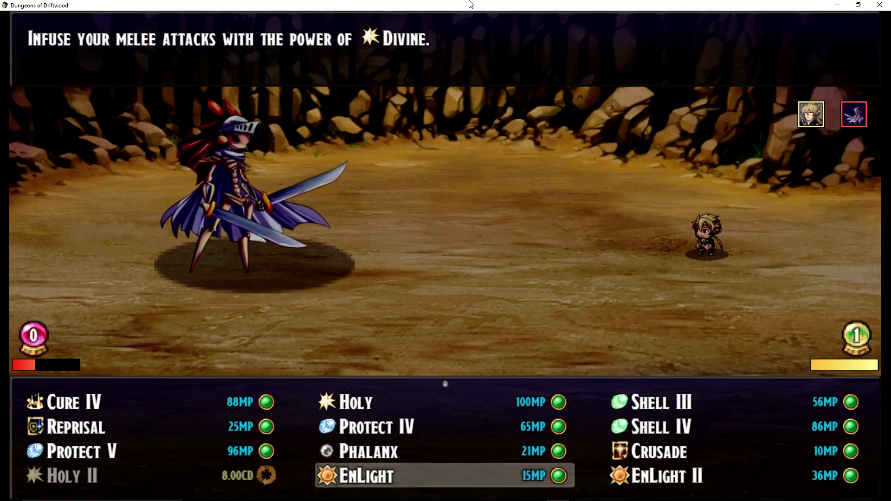
key("Right")
key("Return")
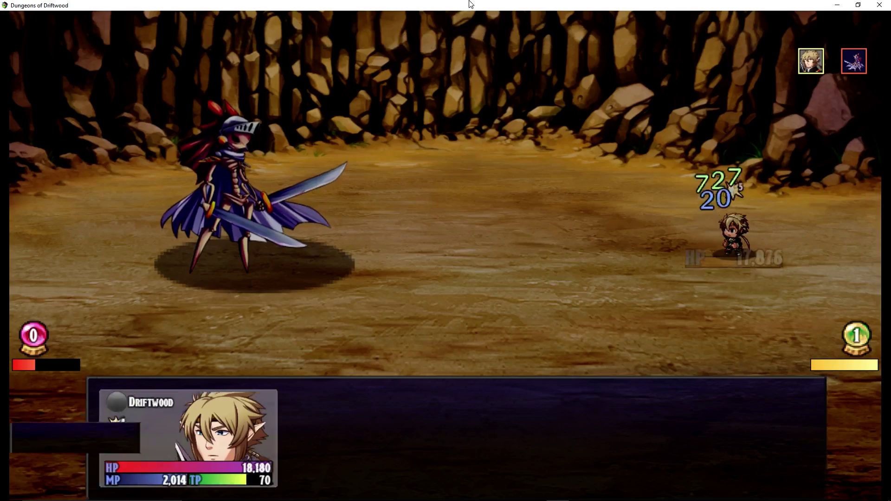
- Use Sword Attack on the Buried Upholder while EnLight II is active
key("Return")
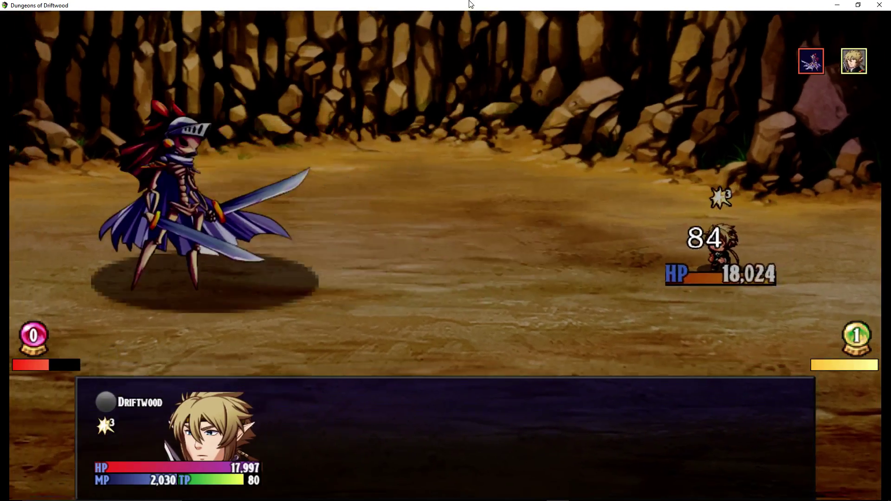
key("Return")
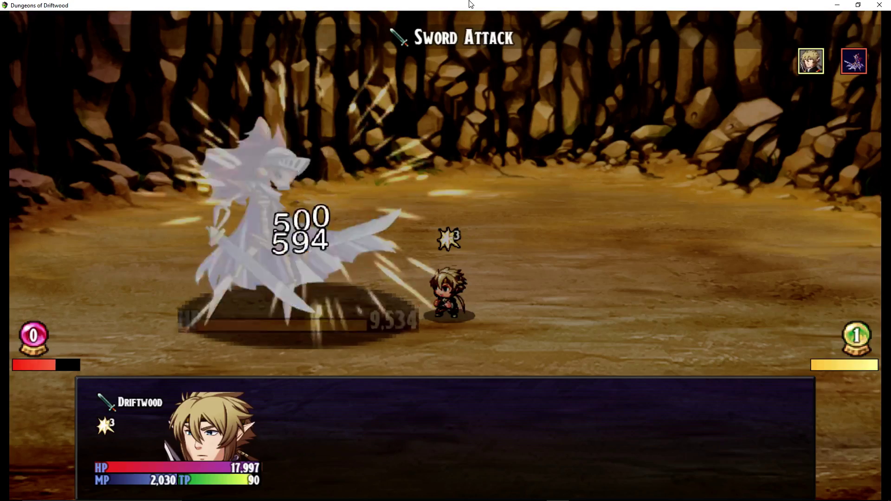
key("Return")
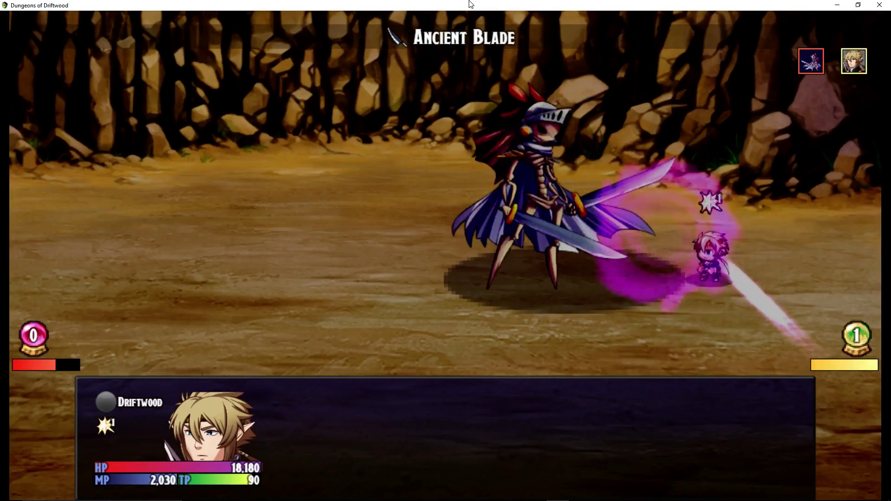
key("Return")
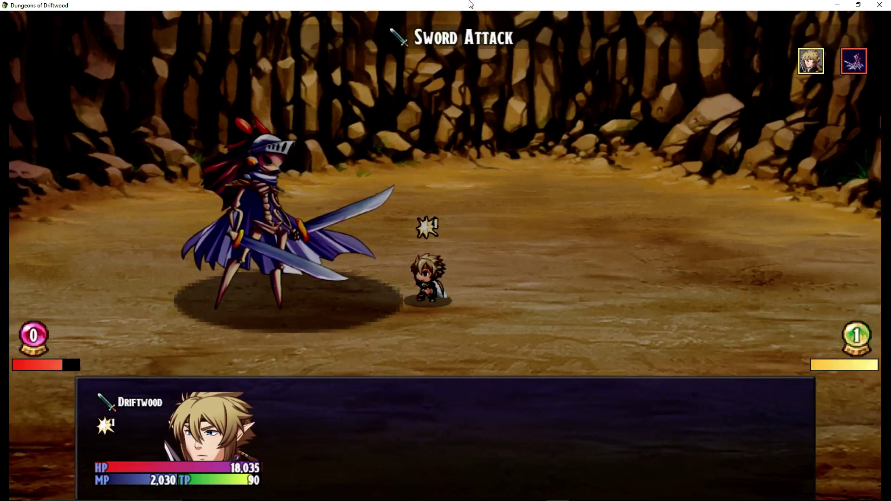
- Finish off the Buried Upholder with an offensive spell from Driftwood's Chivalry list
key("Down")
key("Return")
key("Escape")
key("Down")
key("Return")
key("Down")
key("Down")
key("Down")
key("Down")
key("Down")
key("Down")
key("Down")
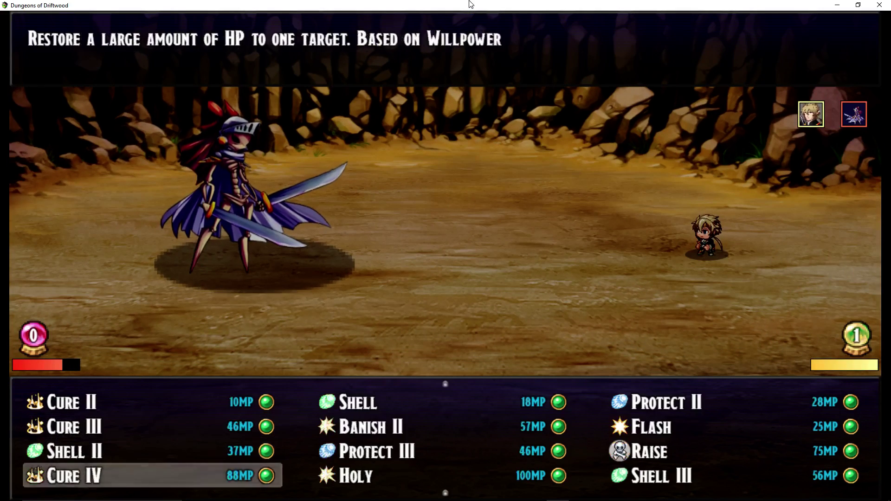
key("Right")
key("Up")
key("Up")
key("Up")
key("Return")
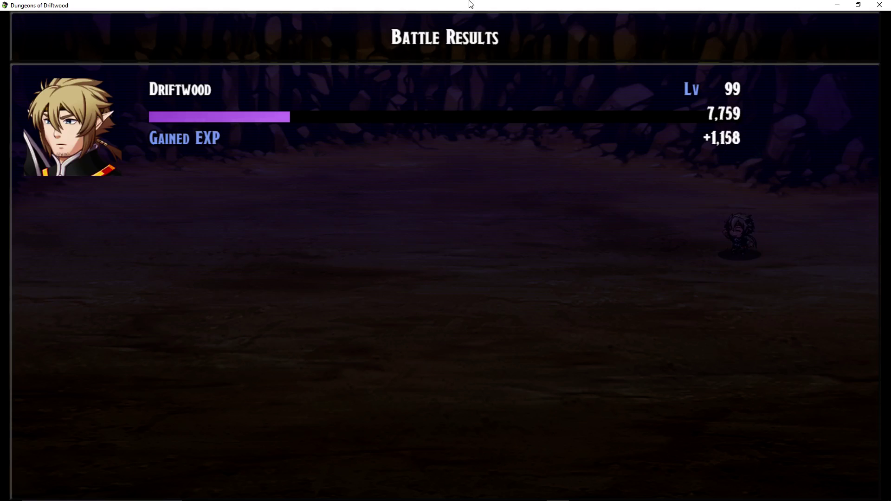
- Dismiss the battle results, JP and spoils summaries and the Buried Tomb completion reward to return to Mog Isle
key("Return")
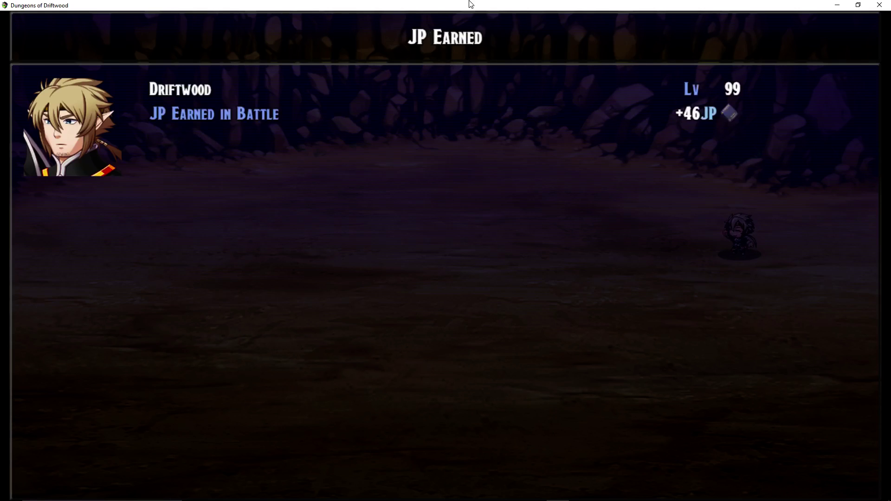
key("Return")
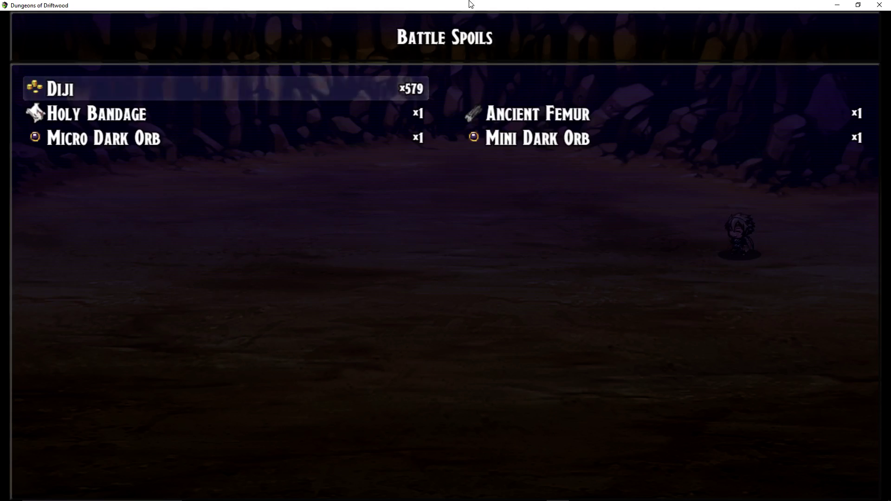
key("Return")
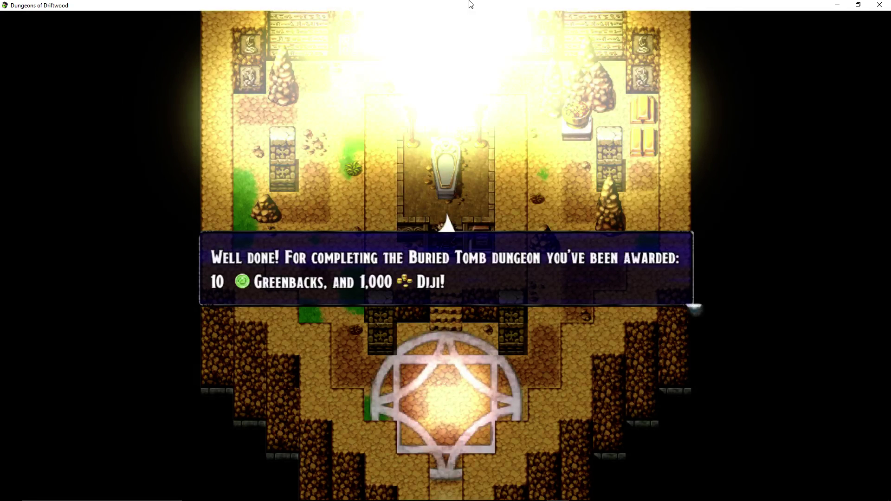
key("Return")
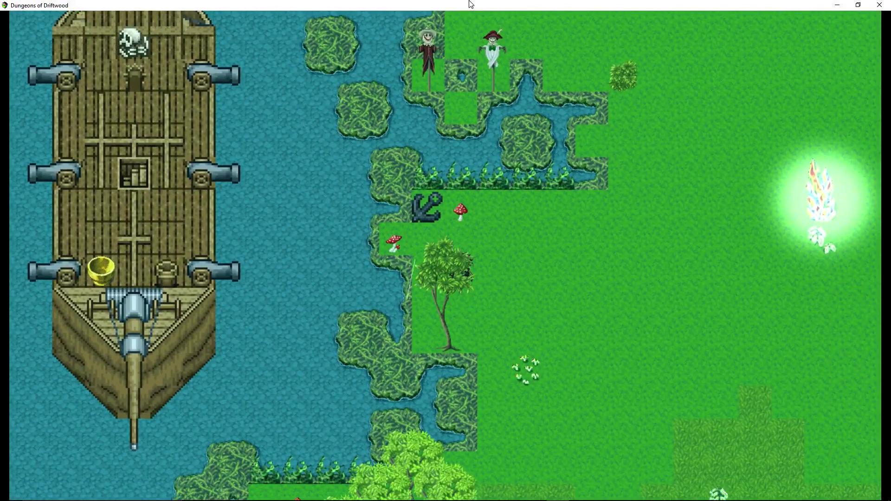
- End the playtest and open the RPG Maker MV database on the Paladin class
key("Escape")
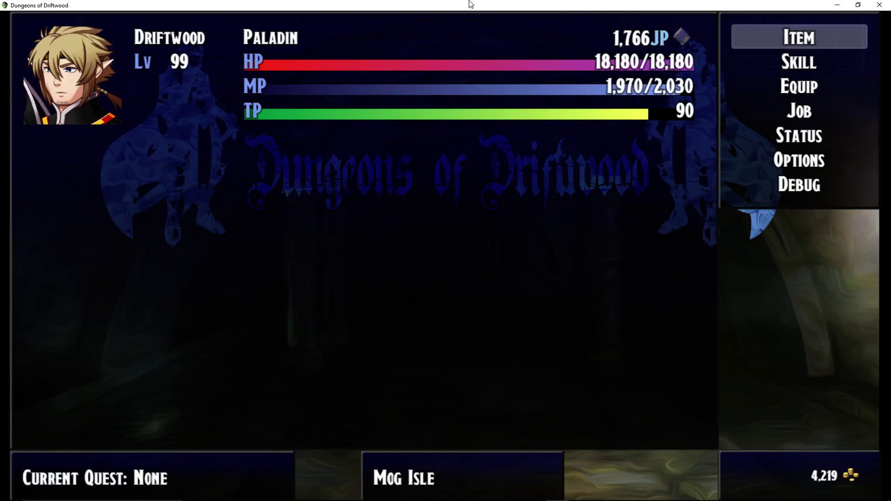
left_click(880, 5)
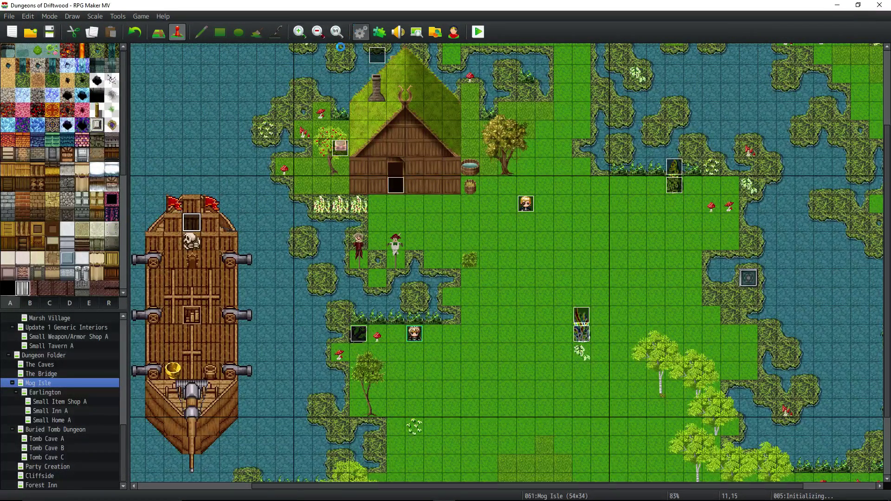
key("F9")
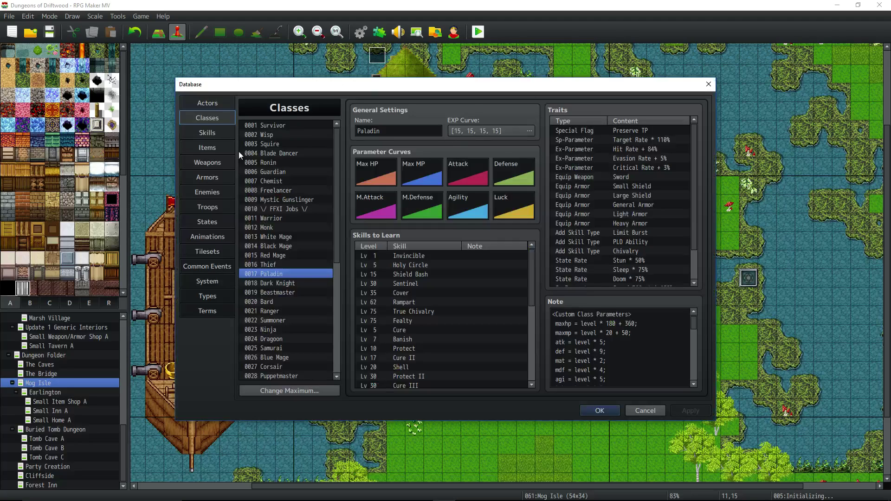
- Examine the Paladin's Skills to Learn from Invincible through Fealty and Cure, along with the level assigned to each
left_click(430, 257)
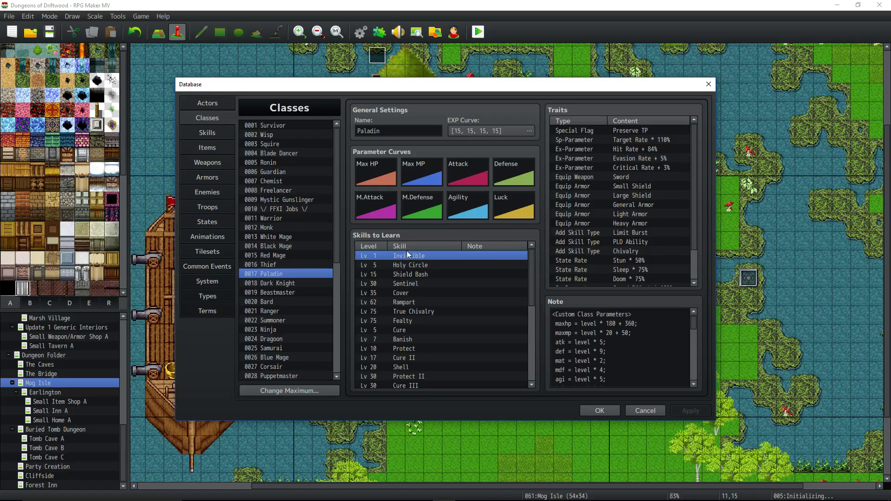
scroll(416, 283, "down", 1)
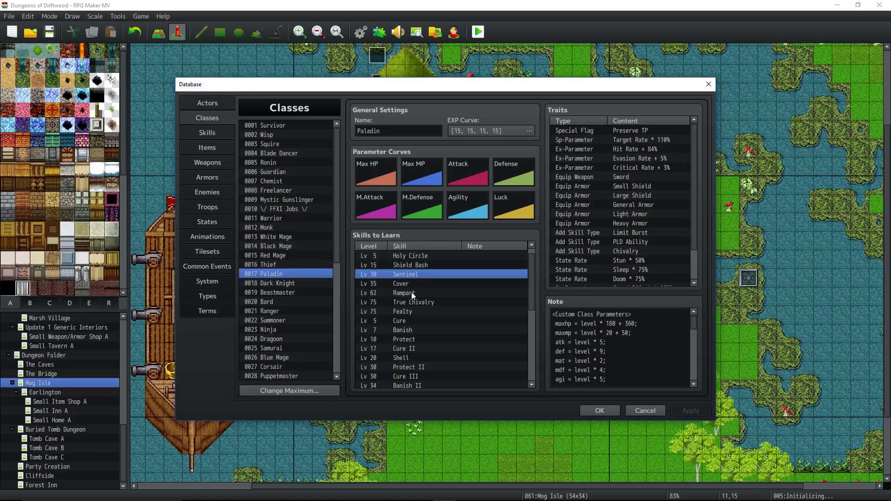
left_click(416, 282)
left_click(418, 293)
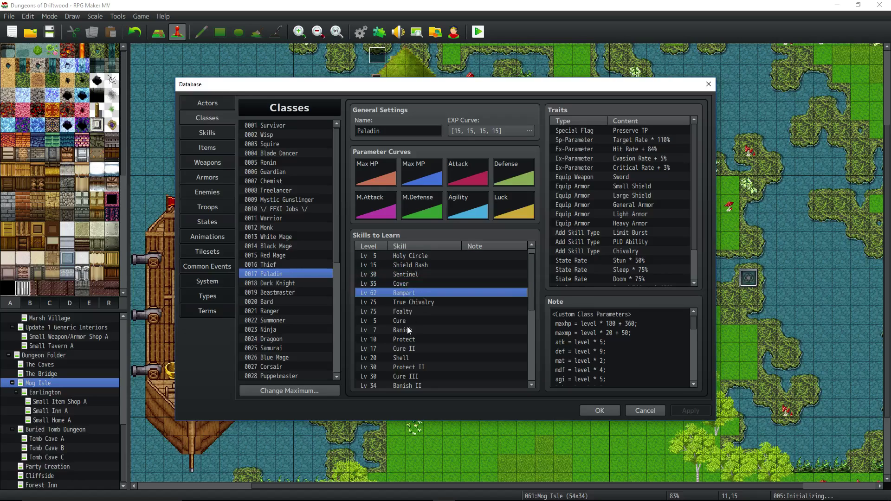
left_click(415, 302)
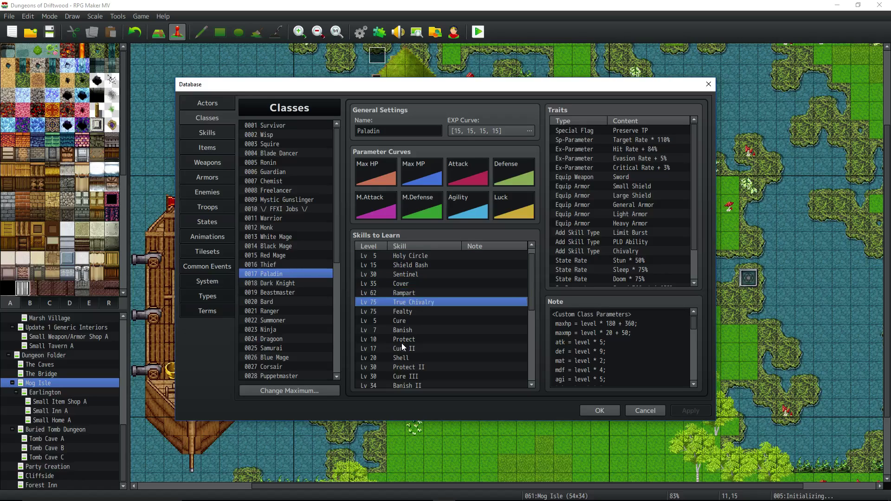
left_click(408, 315)
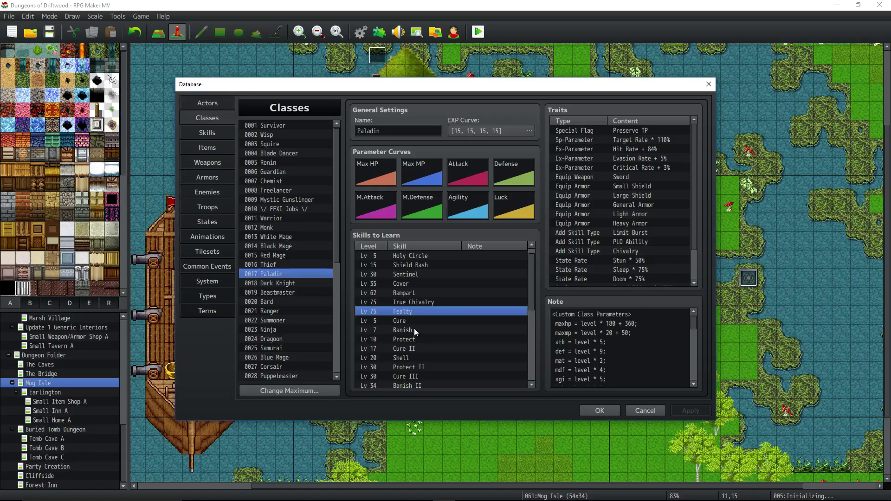
scroll(414, 328, "down", 1)
scroll(416, 302, "up", 1)
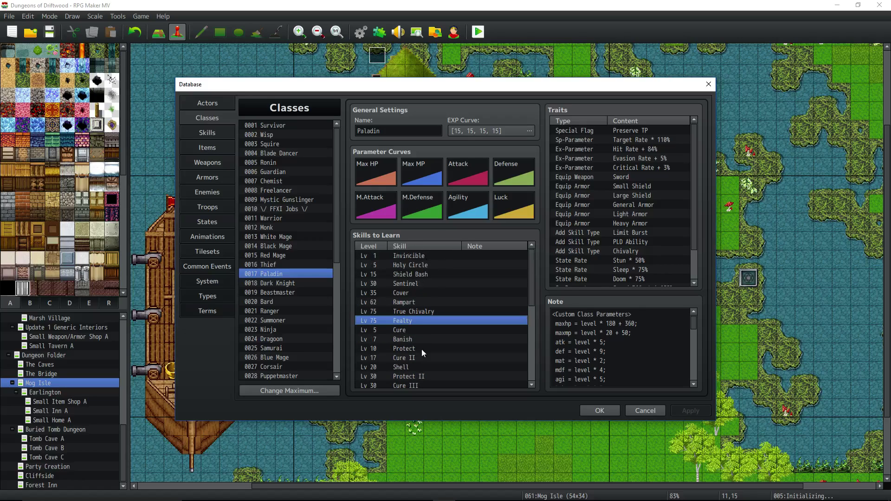
scroll(409, 304, "down", 2)
left_click(412, 293)
scroll(412, 292, "down", 1)
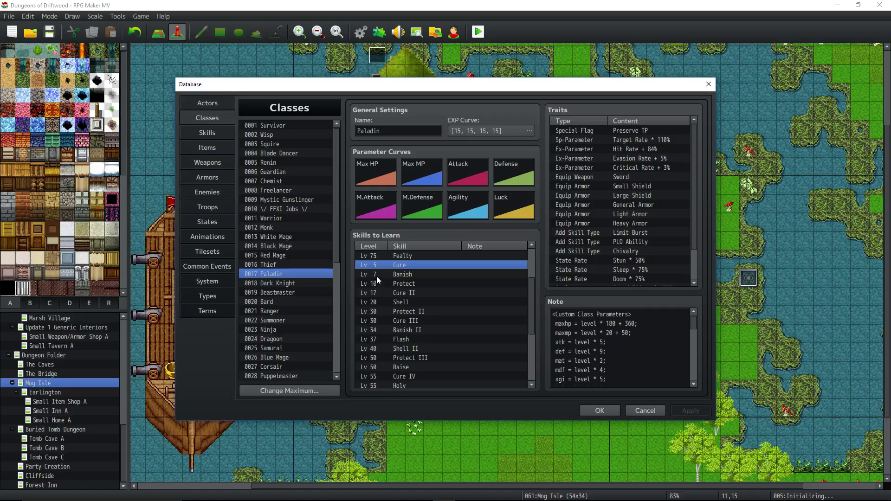
scroll(375, 277, "up", 3)
left_click(405, 265)
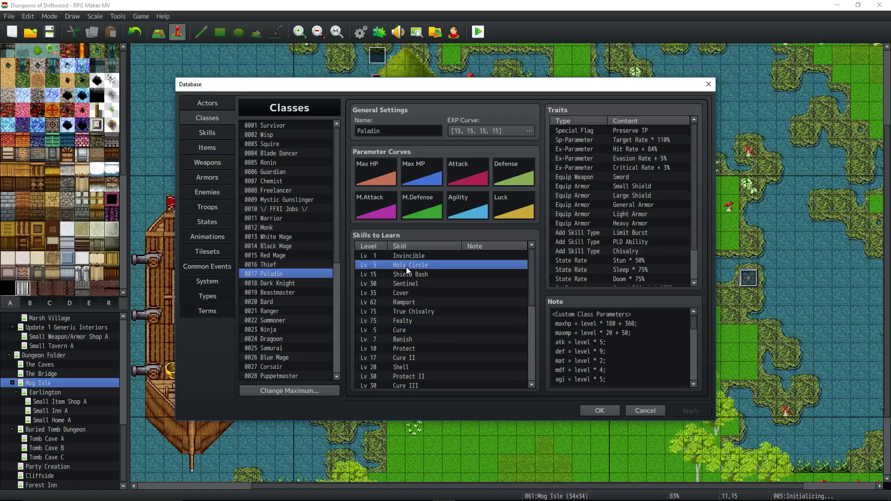
left_click(400, 293)
scroll(406, 279, "down", 1)
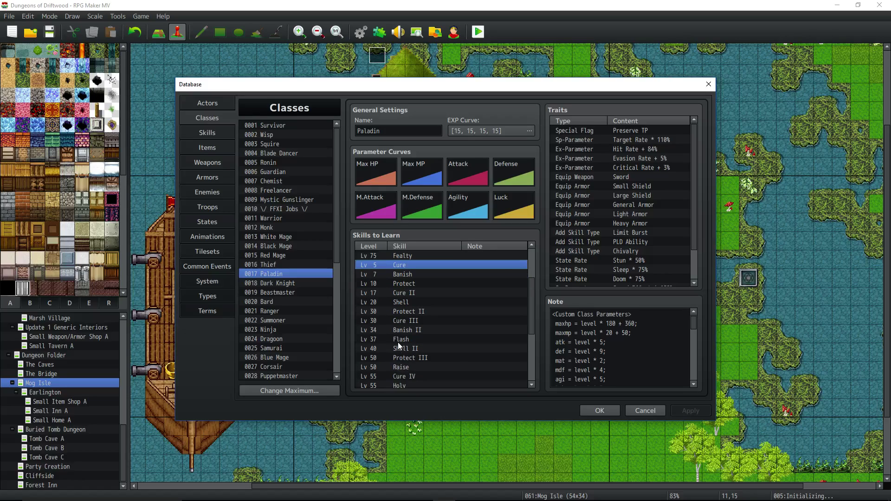
- Examine the Paladin's learned skills from Banish through Flash, along with the level assigned to each
left_click(406, 274)
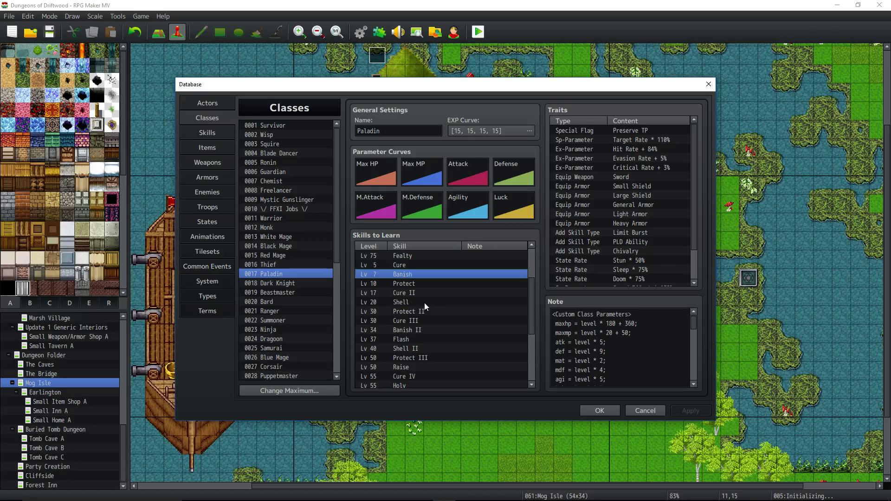
left_click(416, 288)
left_click(430, 294)
scroll(456, 314, "down", 1)
left_click(433, 282)
left_click(435, 294)
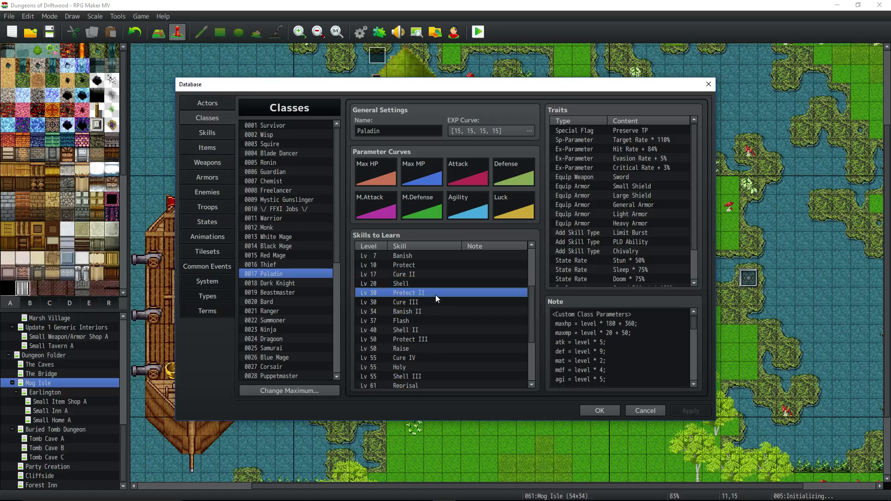
left_click(426, 302)
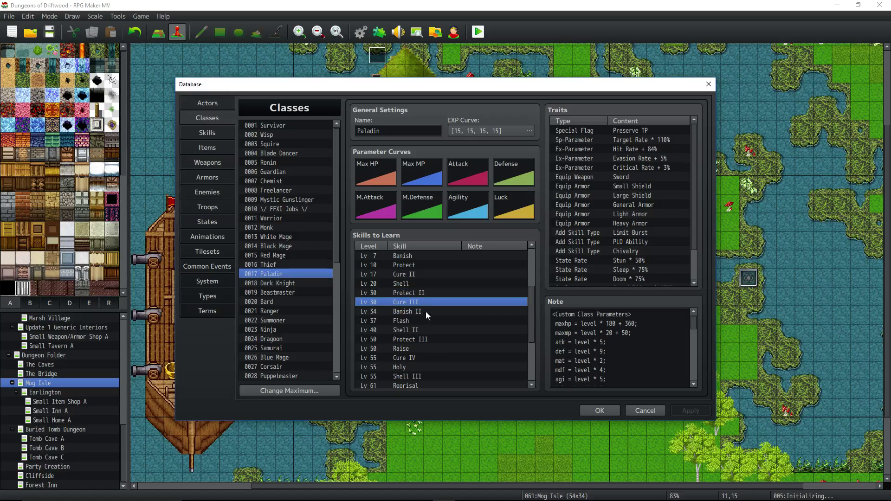
left_click(425, 311)
left_click(438, 323)
scroll(438, 323, "down", 2)
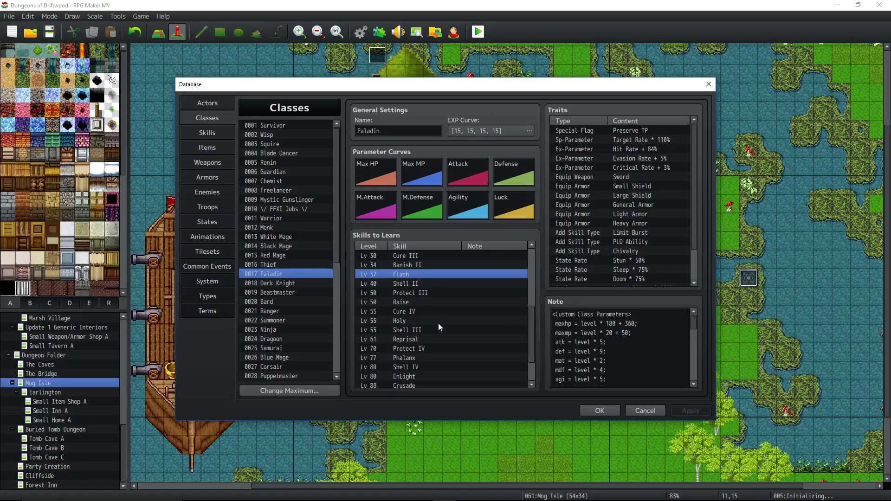
- Review the Paladin's learned skills from Shell II through Raise, Cure IV, Holy and Shell III with their levels
left_click(424, 285)
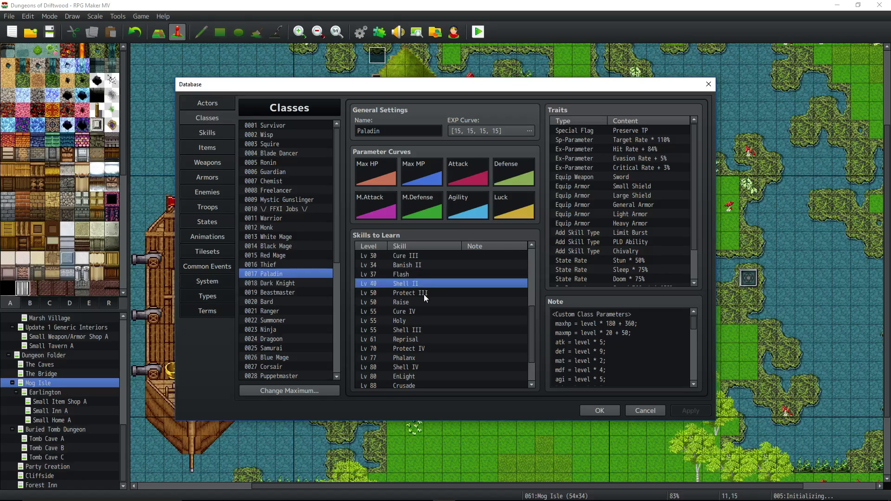
left_click(434, 292)
scroll(433, 292, "down", 1)
left_click(411, 293)
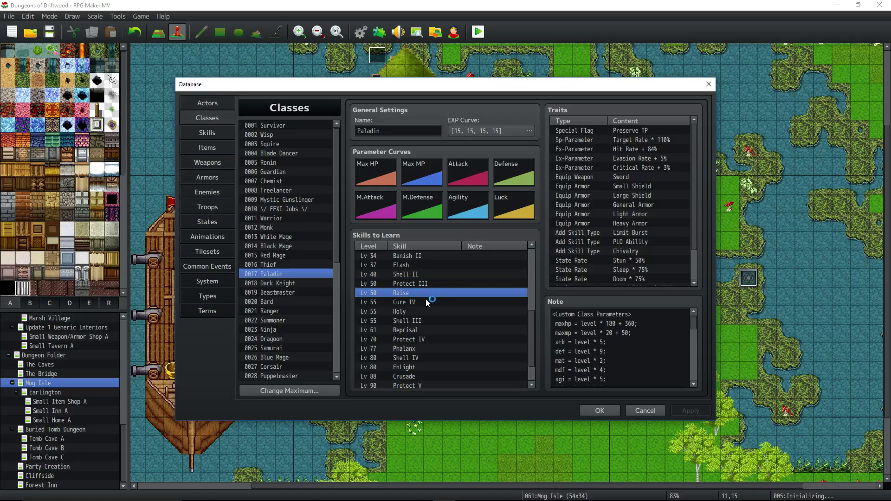
scroll(442, 290, "down", 1)
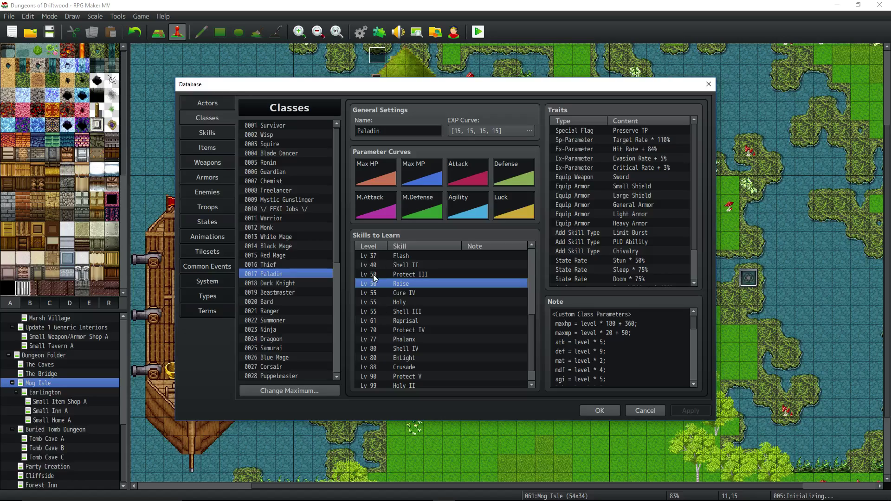
left_click(407, 296)
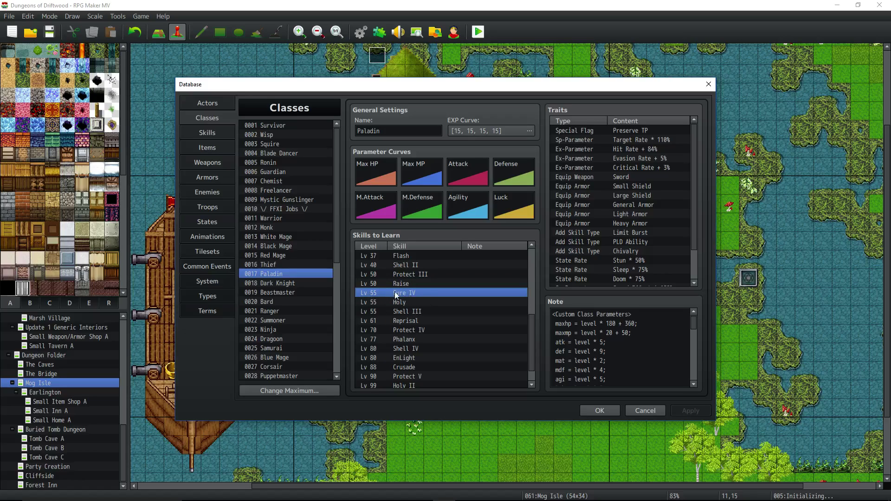
left_click(402, 302)
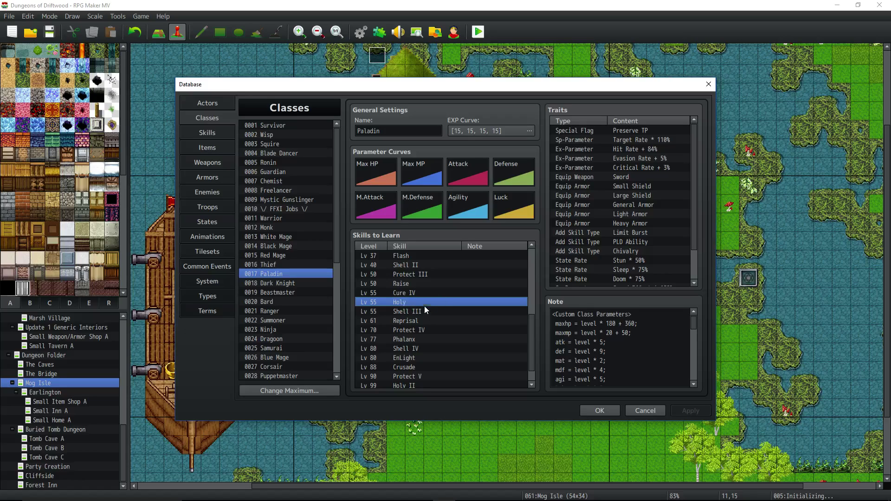
scroll(424, 310, "down", 1)
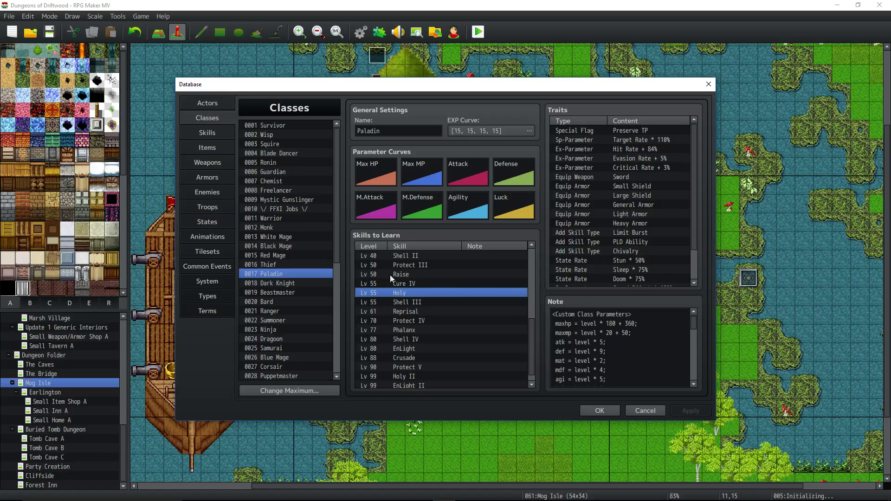
left_click(401, 302)
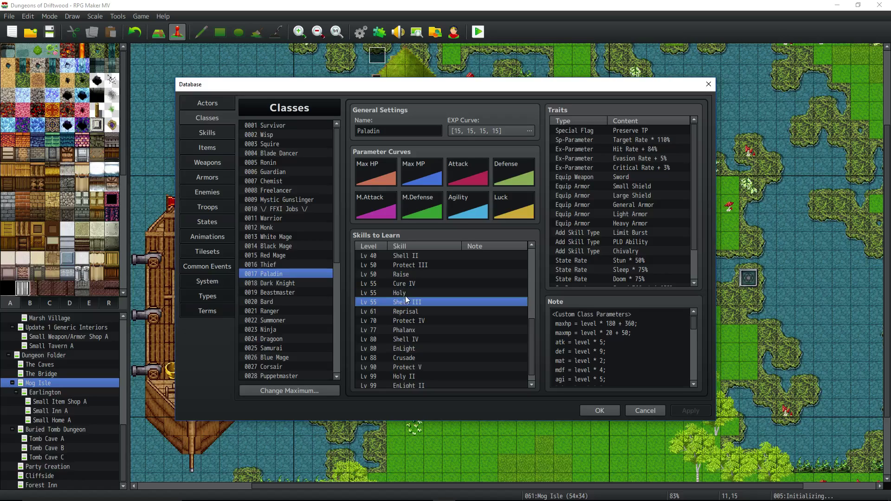
- Review the rest of the Paladin's learned skills, from Reprisal through Crusade, Holy II and EnLight II, with their levels
scroll(396, 308, "down", 1)
left_click(396, 301)
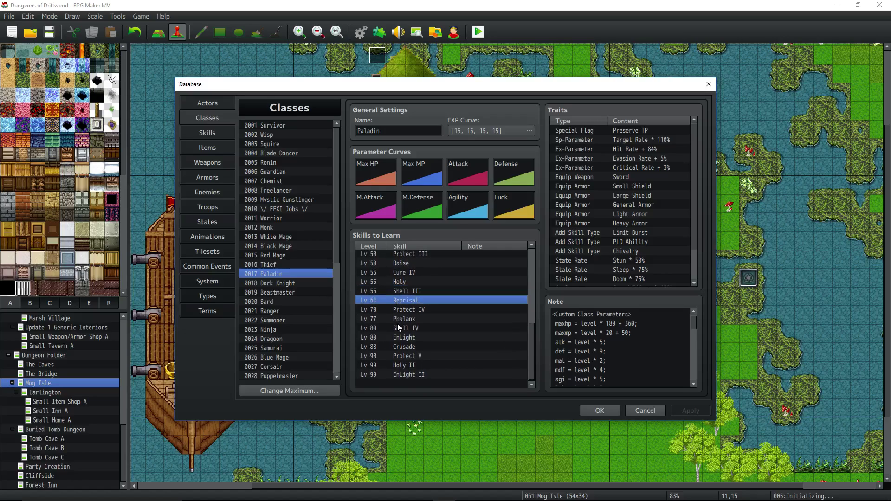
key("Down")
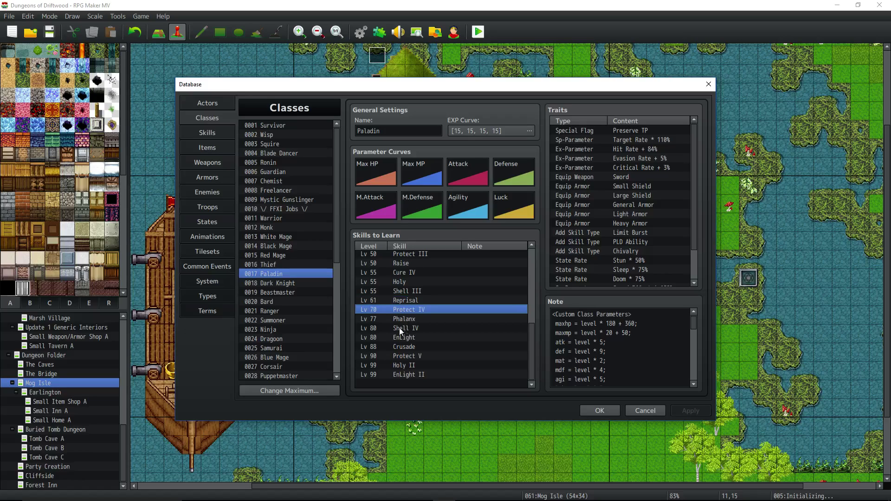
left_click(408, 319)
left_click(405, 329)
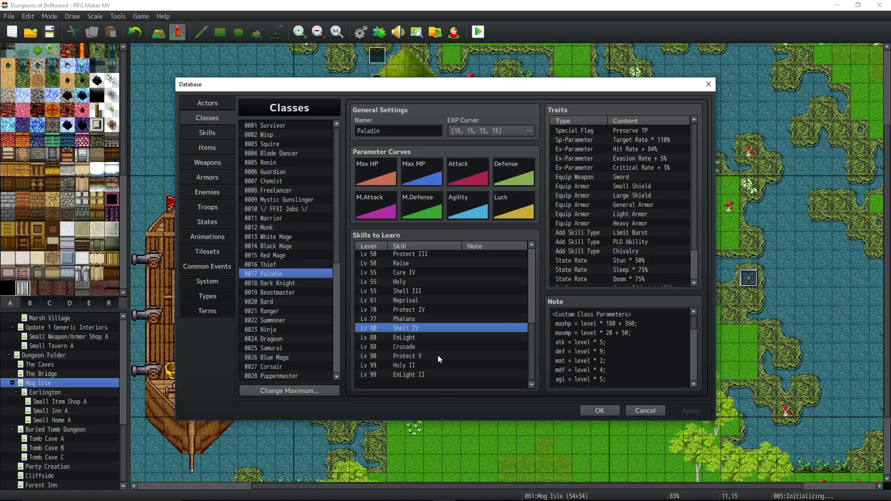
left_click(415, 338)
left_click(412, 348)
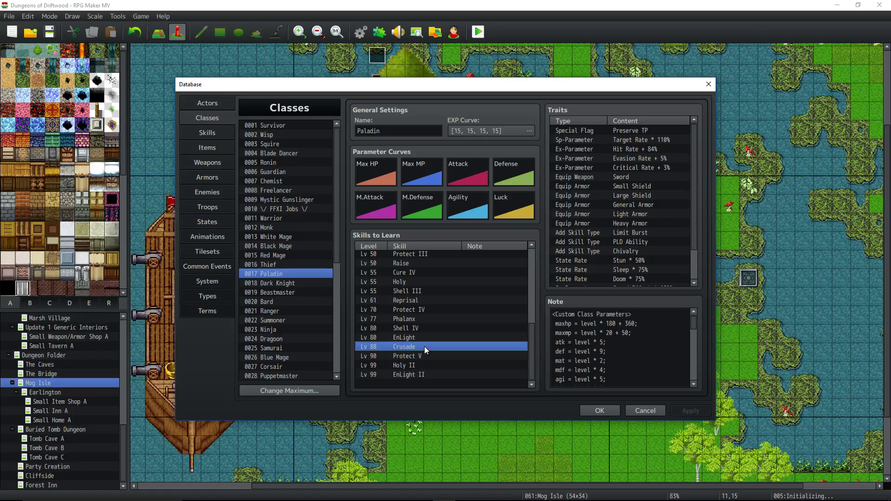
left_click(430, 355)
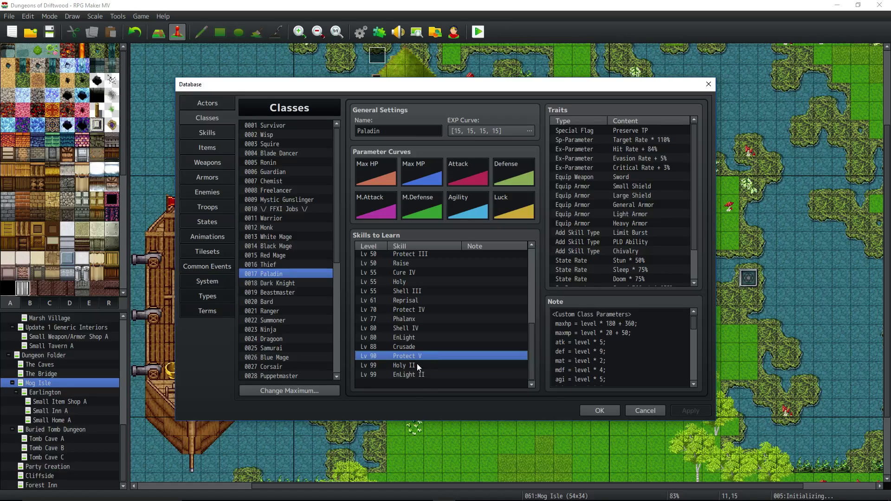
left_click(416, 365)
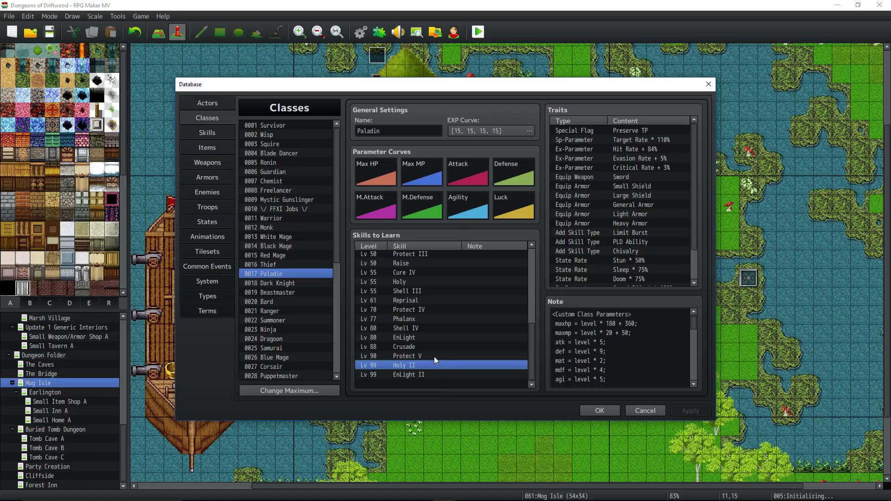
left_click(434, 374)
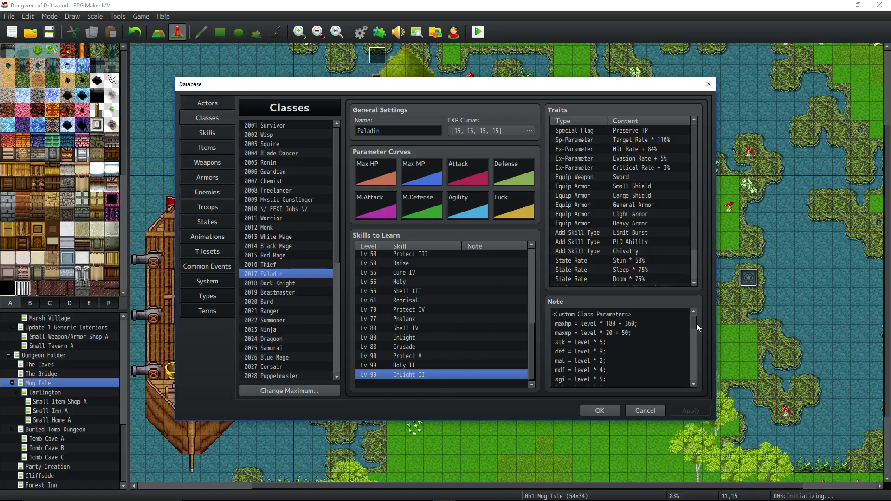
- Examine the Paladin's traits for the Preserve TP flag, target rate, hit rate, evasion rate and critical rate
mouse_move(695, 322)
left_mouse_down()
mouse_move(698, 337)
mouse_move(694, 319)
left_mouse_up()
left_click(619, 147)
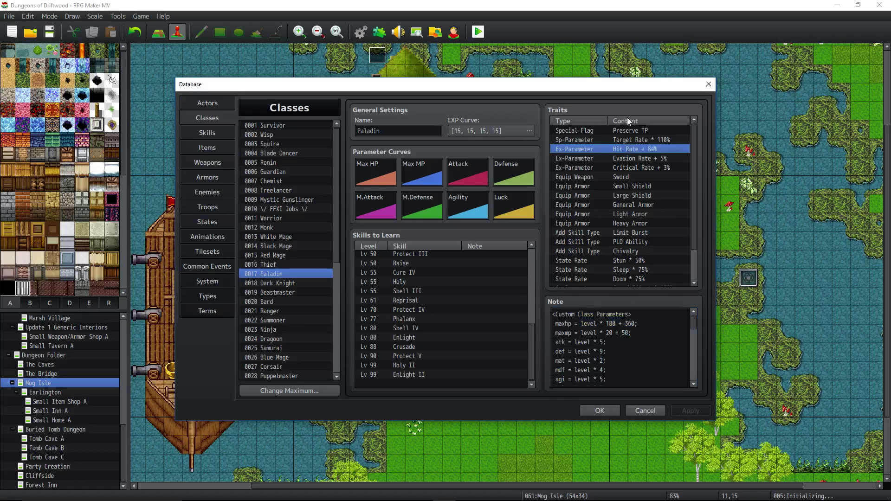
left_click(609, 131)
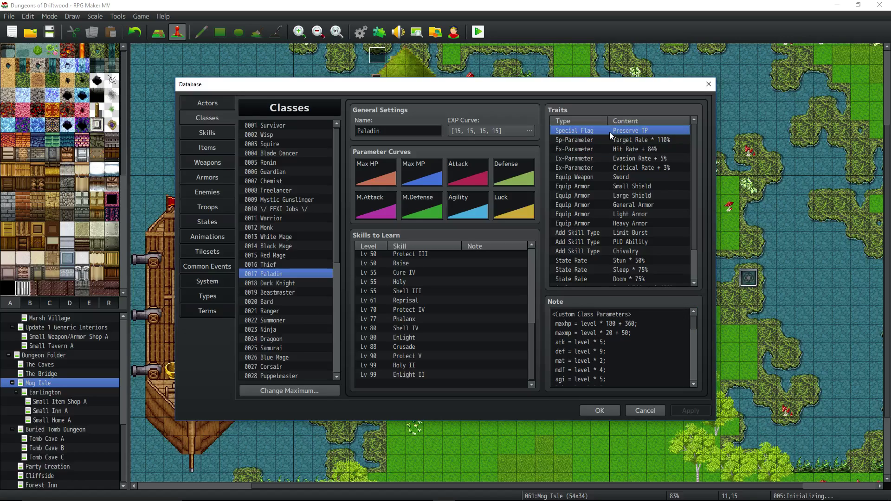
left_click(617, 139)
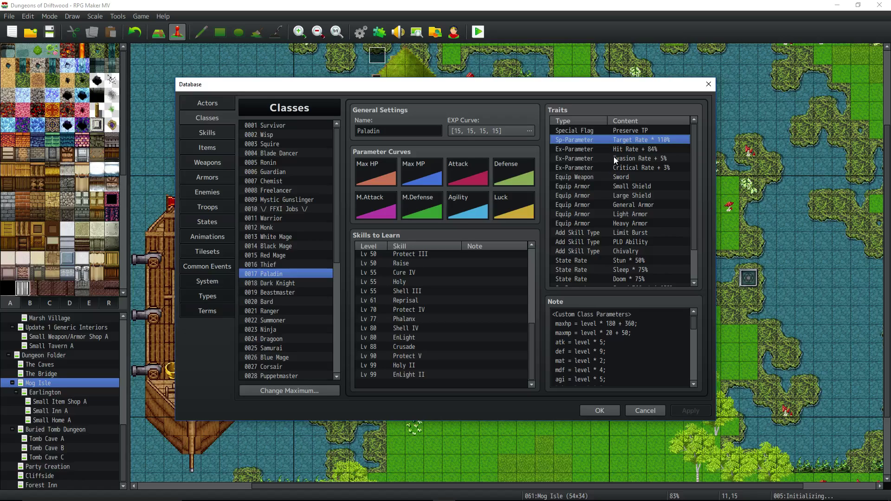
left_click(622, 149)
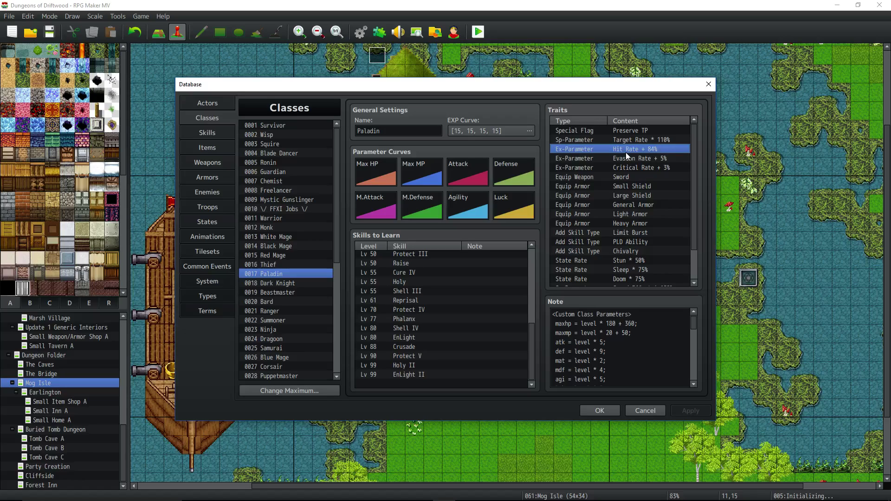
left_click(625, 156)
left_click(629, 149)
left_click(636, 160)
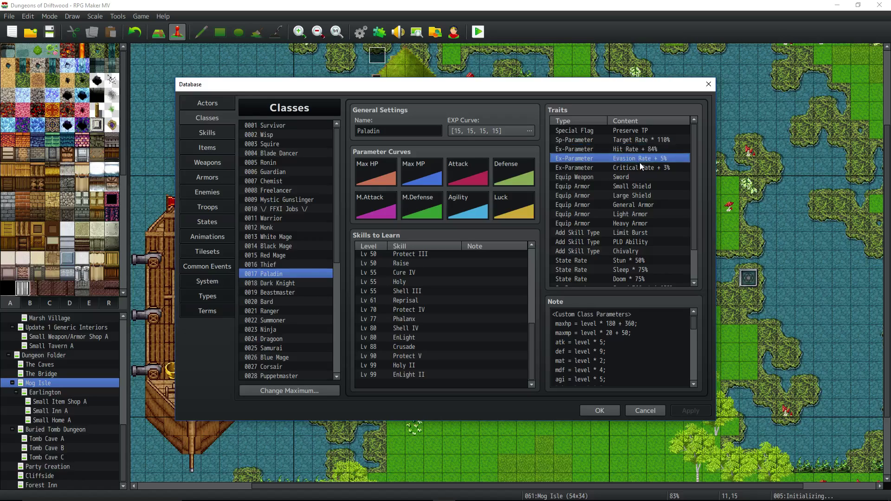
key("Down")
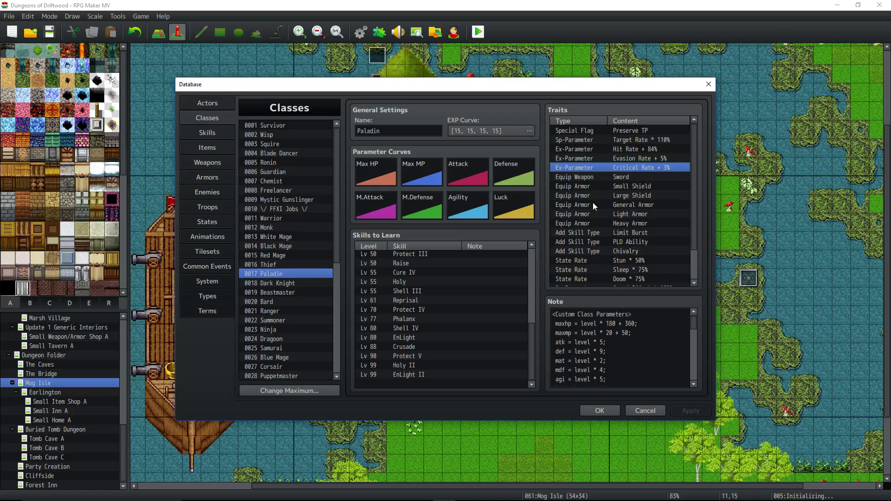
- Check the Paladin's equipment traits, from the Sword weapon type through the shield types to Heavy Armor
left_click(627, 178)
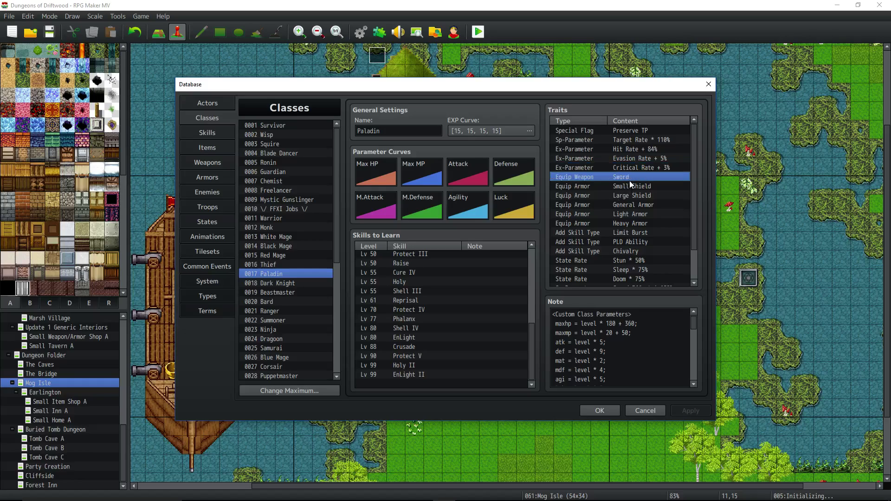
scroll(629, 180, "down", 2)
scroll(629, 184, "up", 1)
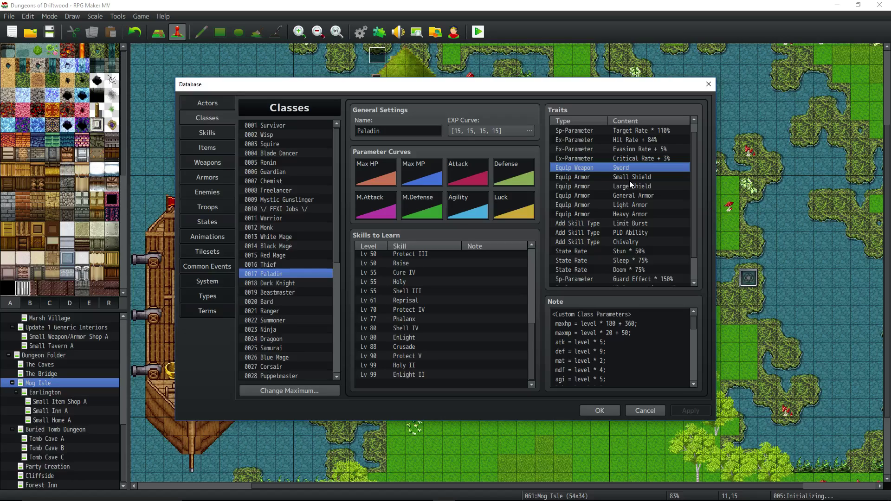
left_click(629, 179)
left_click(639, 187)
left_click(639, 196)
left_click(639, 205)
left_click(641, 214)
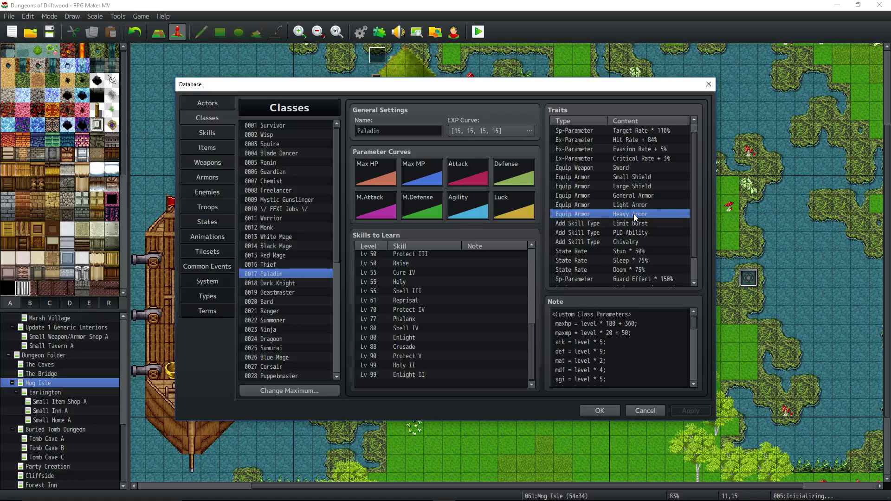
- Review the skill types added by the Paladin's traits: Limit Burst, PLD Ability and Chivalry
left_click(638, 223)
scroll(639, 224, "down", 1)
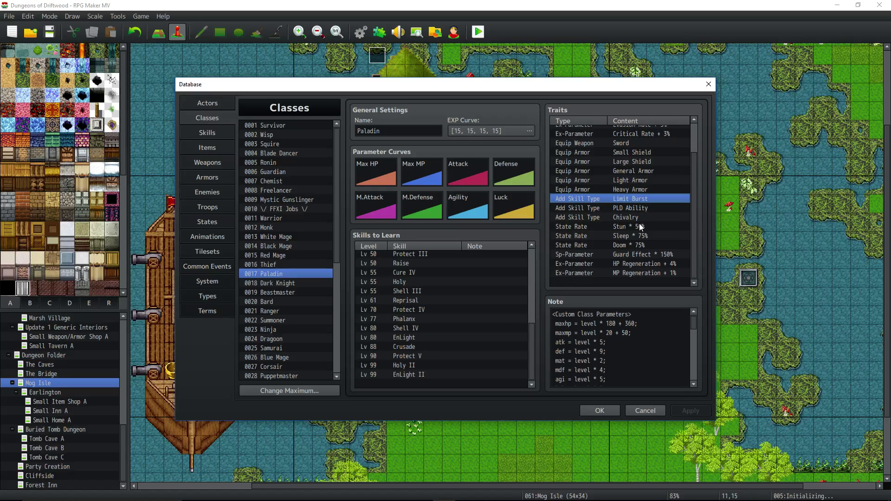
left_click(653, 210)
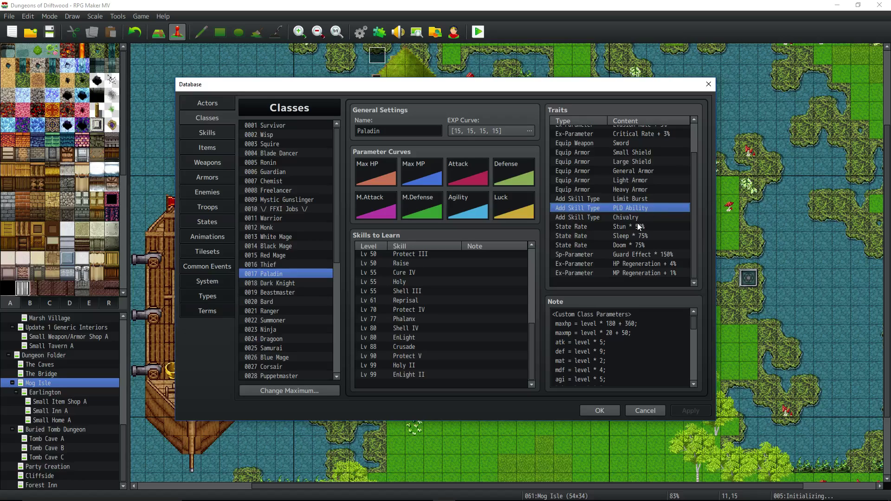
left_click(643, 226)
left_click(642, 218)
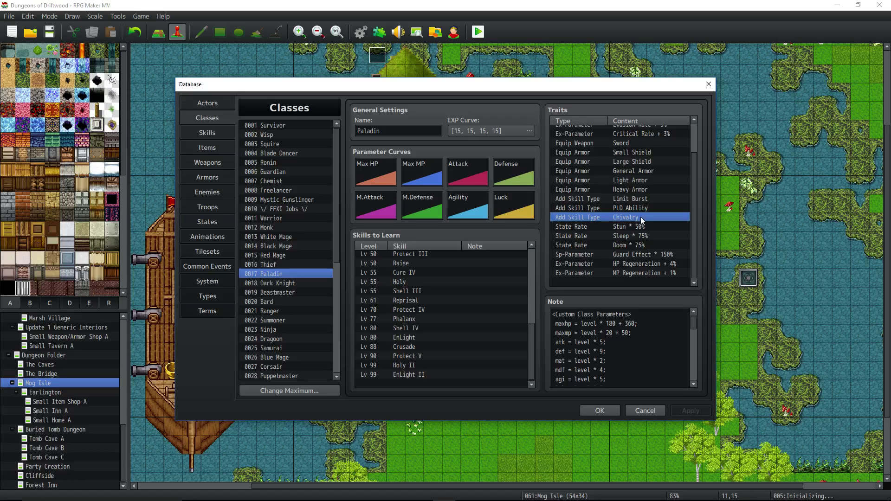
- Examine the Paladin's Stun, Sleep and Doom state rates, plus the Guard Effect and HP Regeneration traits
left_click(636, 227)
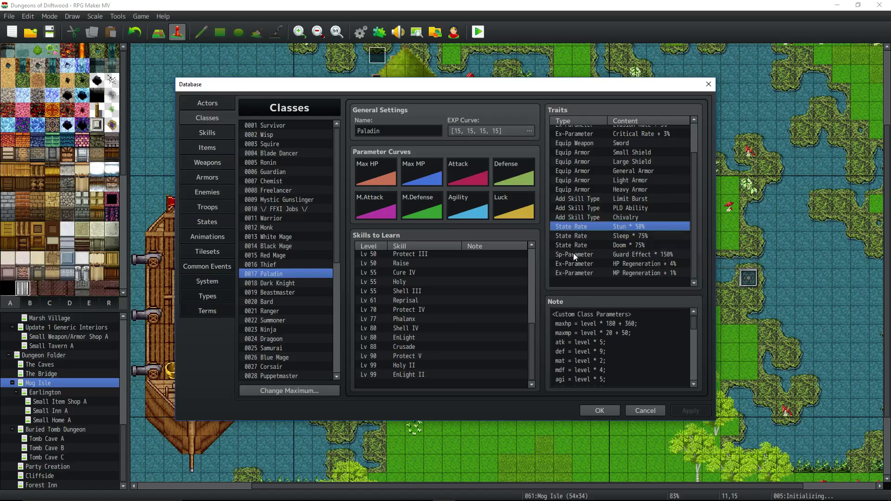
left_click(605, 236)
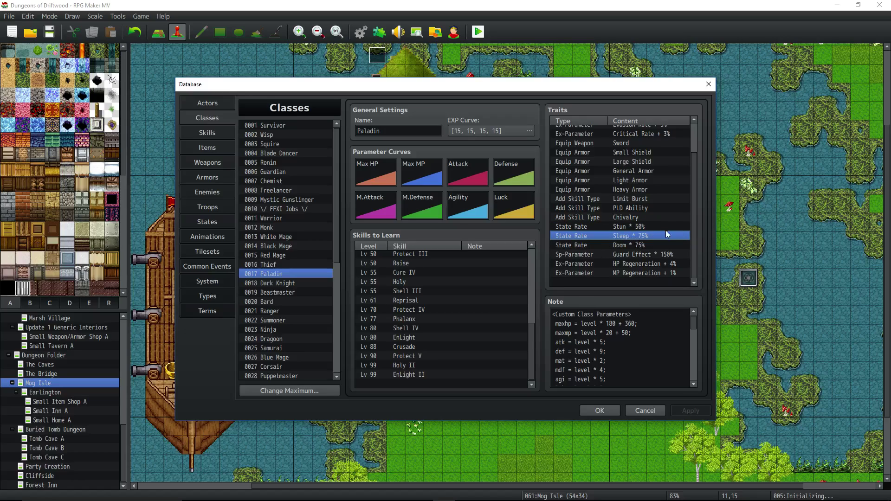
left_click(631, 244)
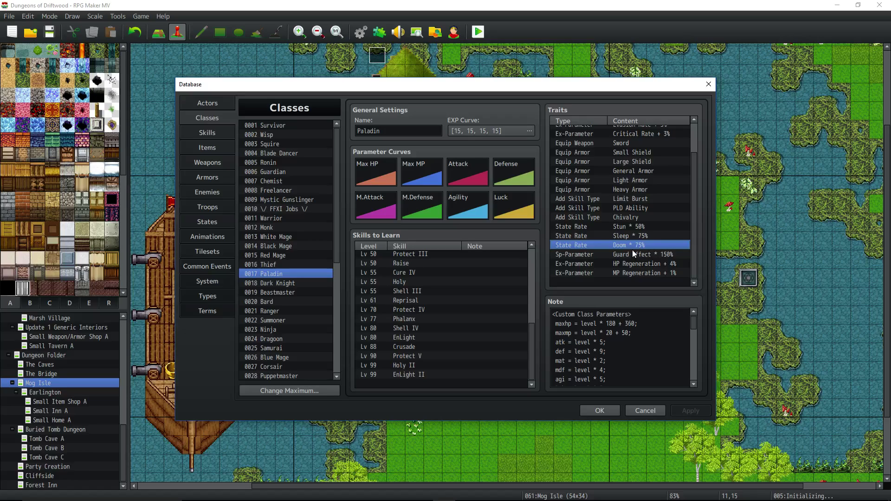
left_click(631, 254)
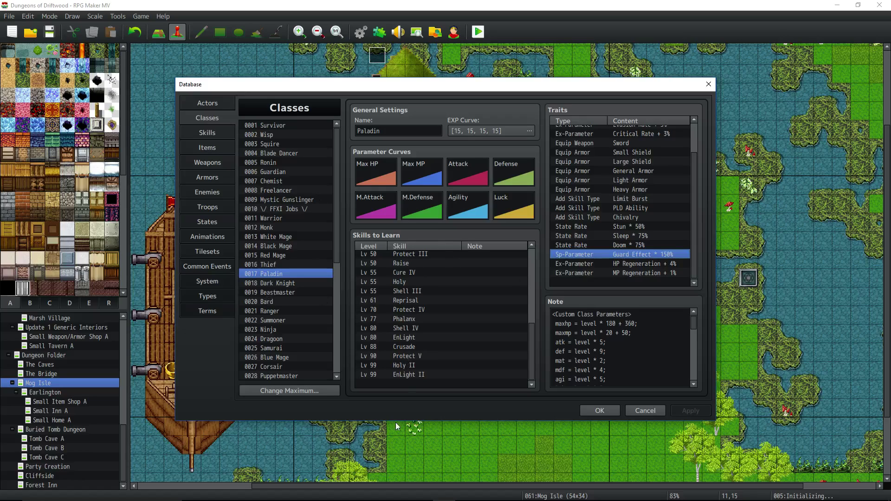
left_click(615, 265)
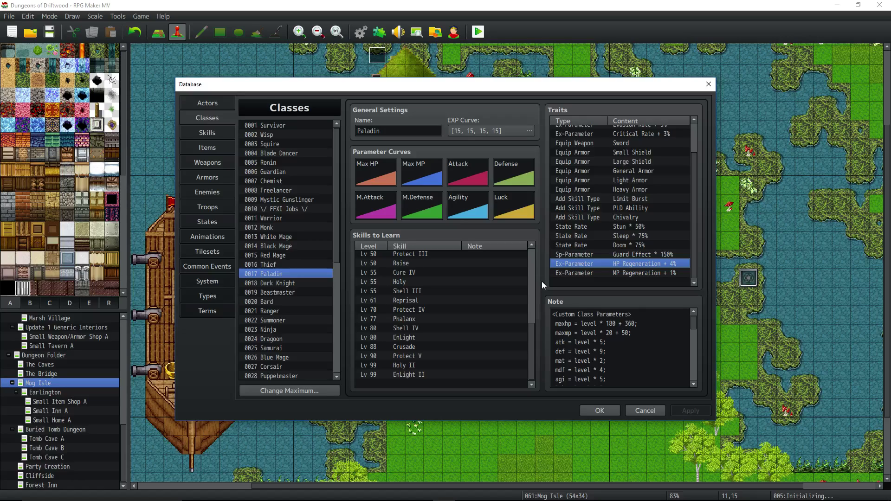
- Check the Paladin's MP Regeneration trait and the maxhp formula in the class note's custom parameters
left_click(591, 273)
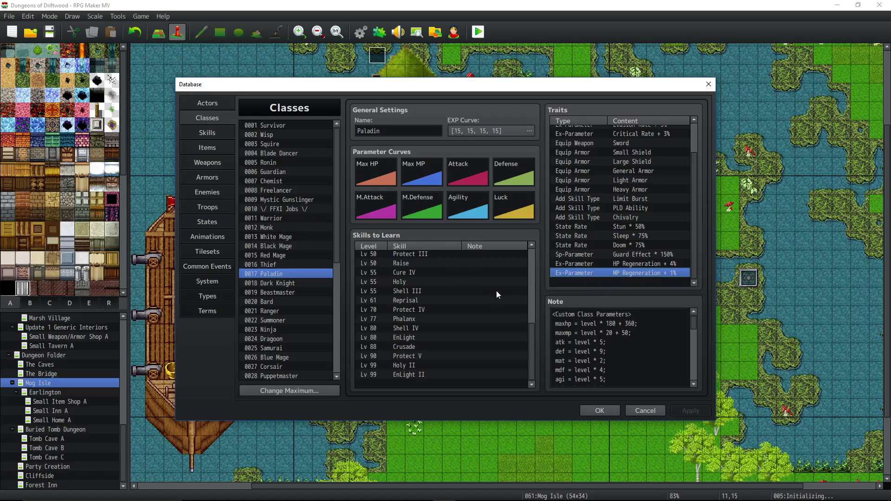
left_click(582, 332)
scroll(582, 332, "down", 1)
scroll(582, 332, "up", 1)
left_click(582, 332)
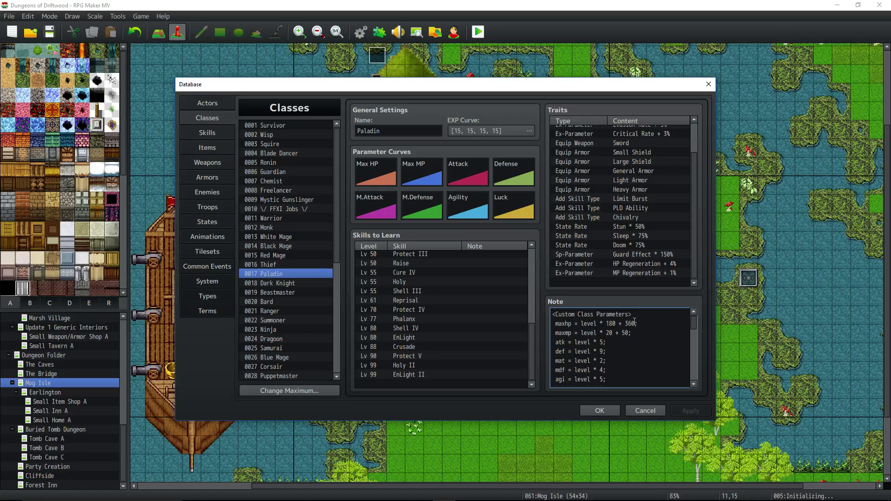
left_click_drag(616, 324, 634, 323)
left_click_drag(616, 323, 606, 323)
- Change the maxmp formula in the Paladin's note to level * 20 + 40 and apply it
left_click(608, 335)
double_click(626, 333)
double_click(627, 333)
type("40")
left_click(692, 411)
- Review the maxmp formula line in the Paladin's custom class parameters
left_click(640, 332)
left_click_drag(629, 337, 540, 332)
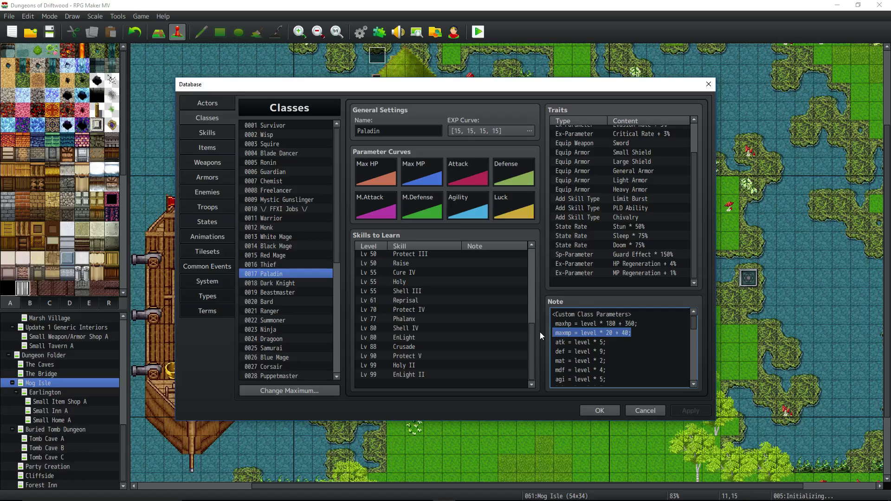
left_click(640, 336)
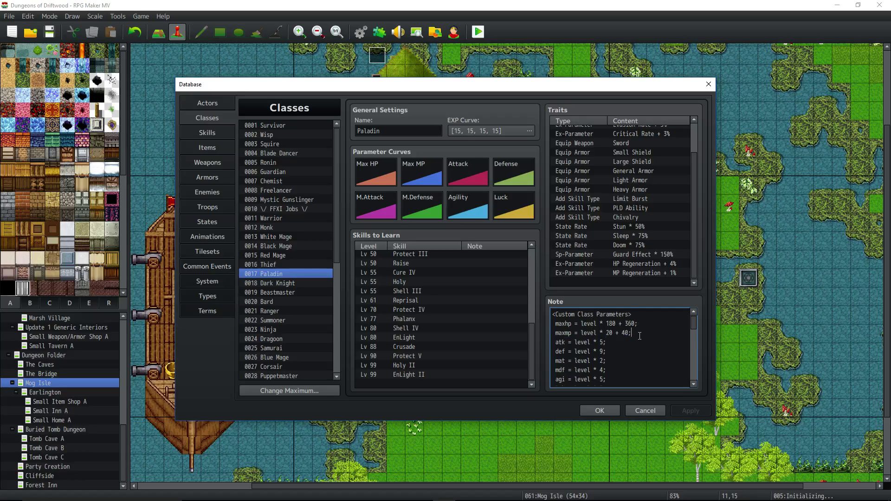
left_click(639, 341)
left_click_drag(635, 332, 540, 332)
left_click(654, 340)
double_click(625, 333)
left_click(626, 333)
double_click(624, 333)
left_click(639, 331)
left_click(628, 346)
- Examine the atk, def, mat, mdf and agi formulas in the Paladin's custom class parameters
scroll(637, 329, "down", 1)
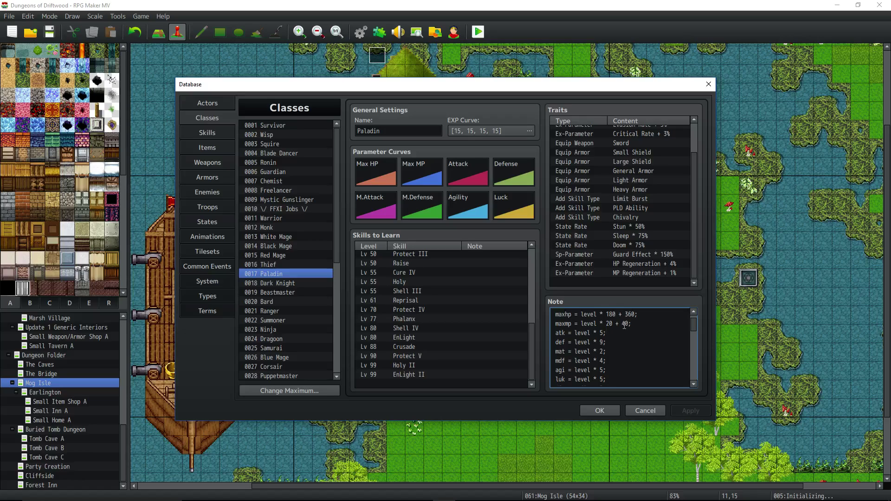
scroll(617, 332, "down", 1)
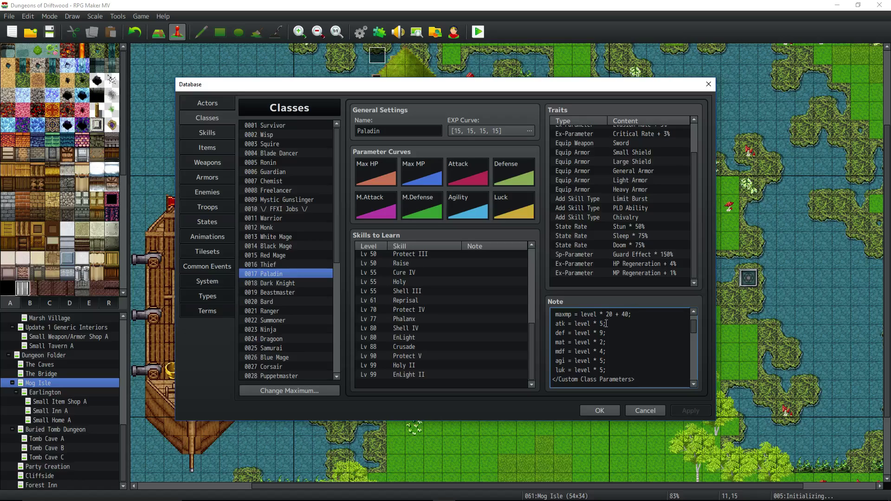
left_click_drag(605, 324, 585, 342)
left_click(613, 346)
left_click(611, 345)
left_click_drag(611, 349, 580, 350)
left_click(609, 346)
double_click(601, 361)
left_click(630, 355)
scroll(618, 352, "down", 1)
scroll(619, 351, "up", 2)
scroll(619, 351, "down", 1)
left_click(622, 361)
left_click(623, 365)
- Set the Paladin's mdf formula to level * 5 and agi to level * 4, and apply the changes
double_click(600, 351)
type("5")
key("Down")
key("BackSpace")
type("4")
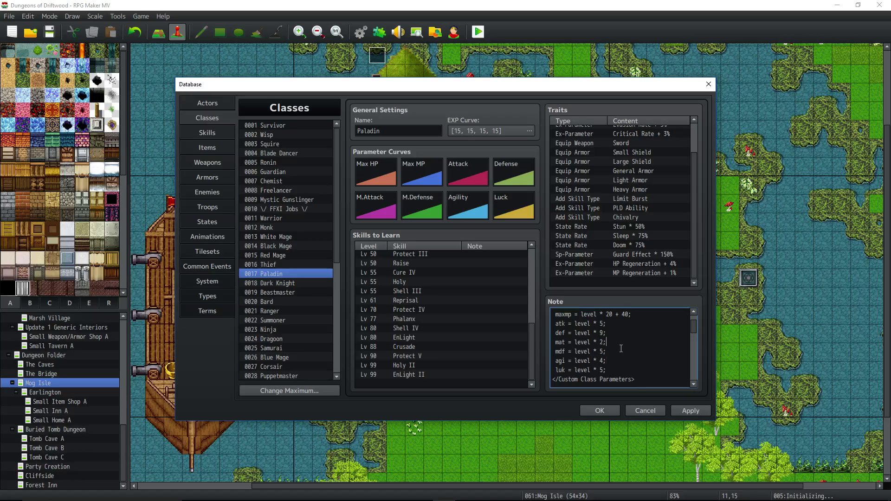
left_click(703, 414)
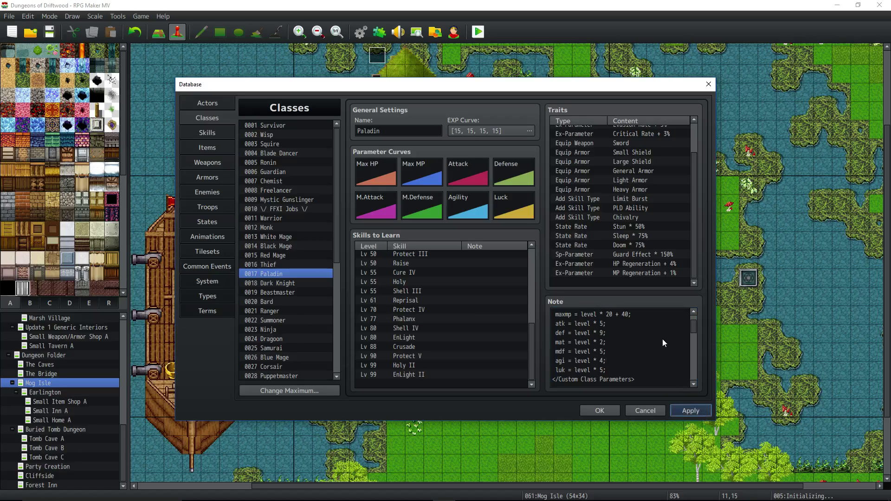
- Examine the Learn Skill notetags and the start of the Equip Slot list in the Paladin's note
scroll(654, 346, "down", 1)
left_click(647, 351)
scroll(646, 353, "down", 2)
left_click(645, 353)
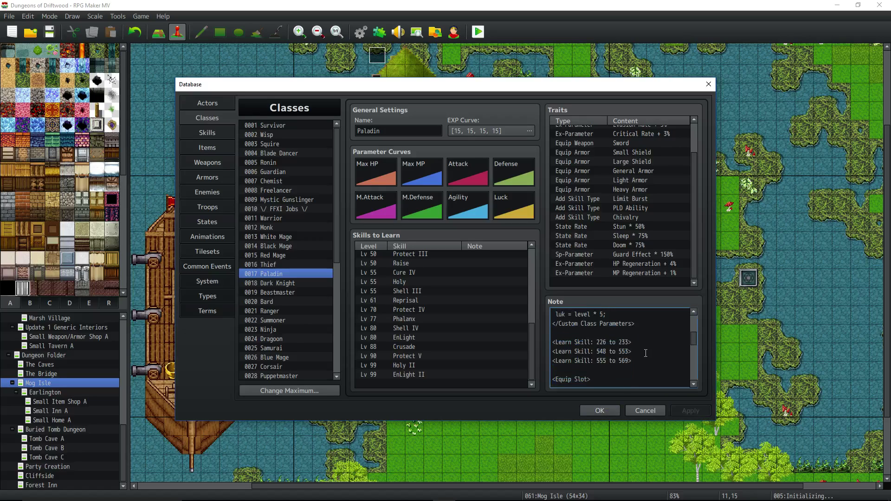
left_click_drag(644, 361, 533, 346)
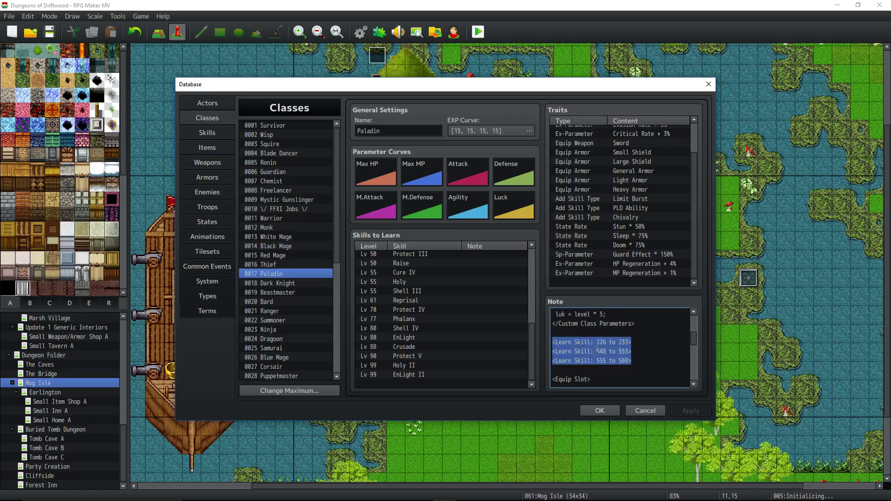
left_click(654, 349)
left_click_drag(652, 360, 572, 324)
left_click(628, 344)
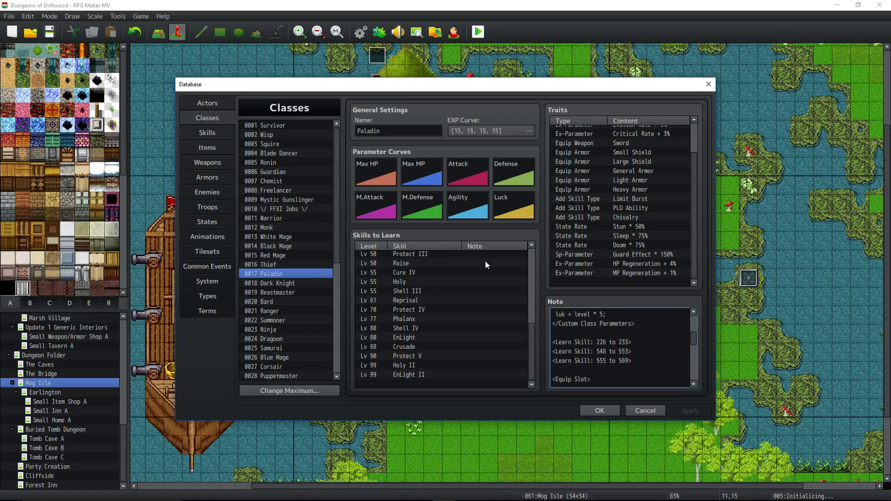
left_click_drag(656, 366, 551, 333)
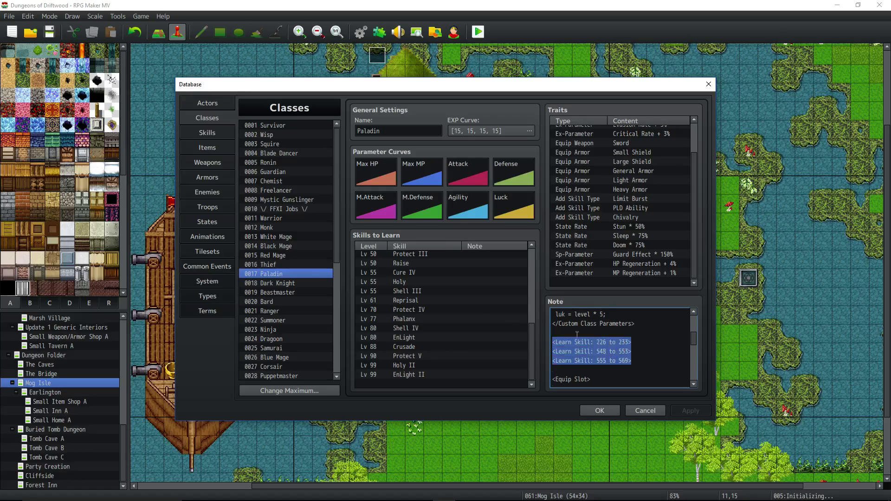
left_click(644, 346)
left_click_drag(635, 361, 530, 334)
left_click(665, 354)
scroll(637, 361, "down", 2)
scroll(647, 333, "up", 1)
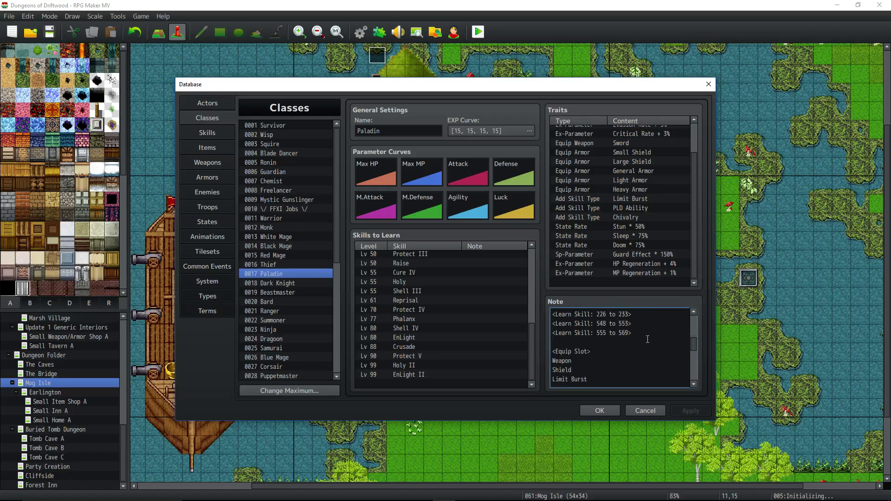
- Review the Paladin class note, covering its Learn Skill ranges, the full Equip Slot list and the Icon tag
left_click_drag(648, 336, 539, 308)
scroll(616, 349, "down", 1)
left_click(634, 358)
scroll(617, 334, "down", 4)
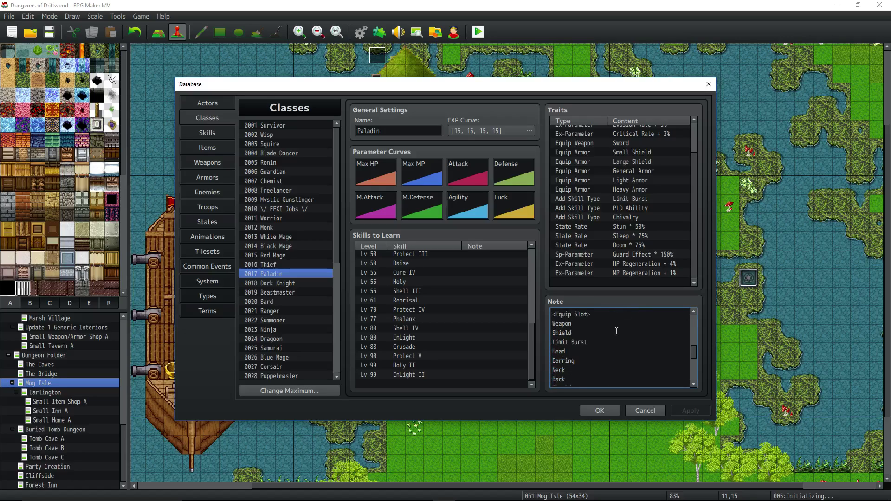
left_click(587, 355)
left_click(592, 326)
scroll(598, 346, "down", 5)
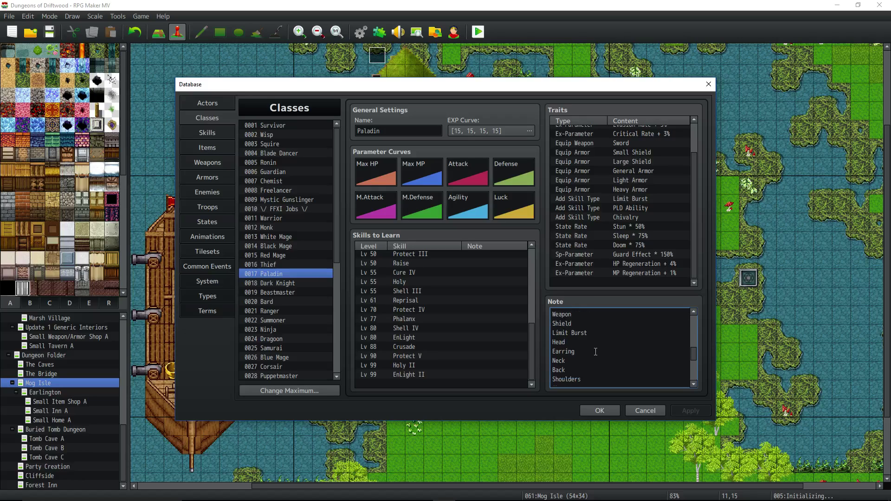
scroll(594, 350, "down", 2)
scroll(594, 350, "down", 2)
scroll(593, 345, "down", 1)
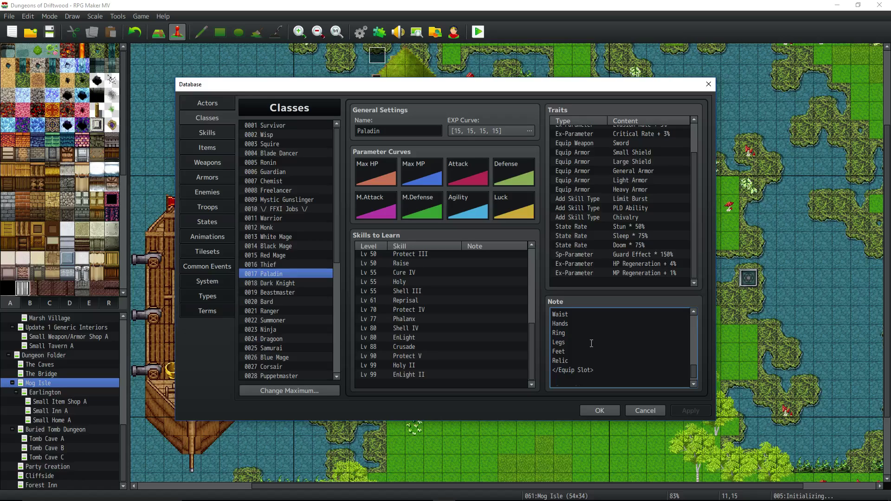
scroll(591, 343, "down", 1)
right_click(586, 341)
left_click(590, 329)
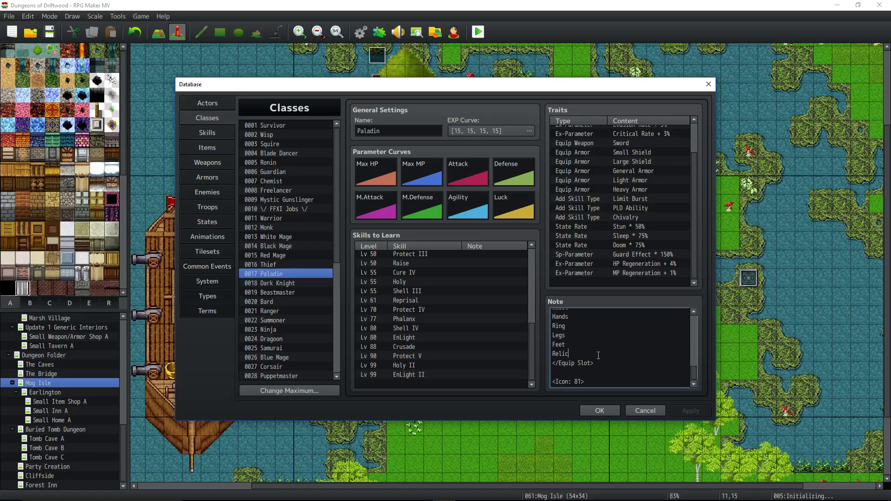
left_click(618, 355)
left_click_drag(589, 372, 533, 383)
- Examine the Invincible skill's description, added state effect, and Instant and Cooldown note tags in the skills database
left_click(209, 133)
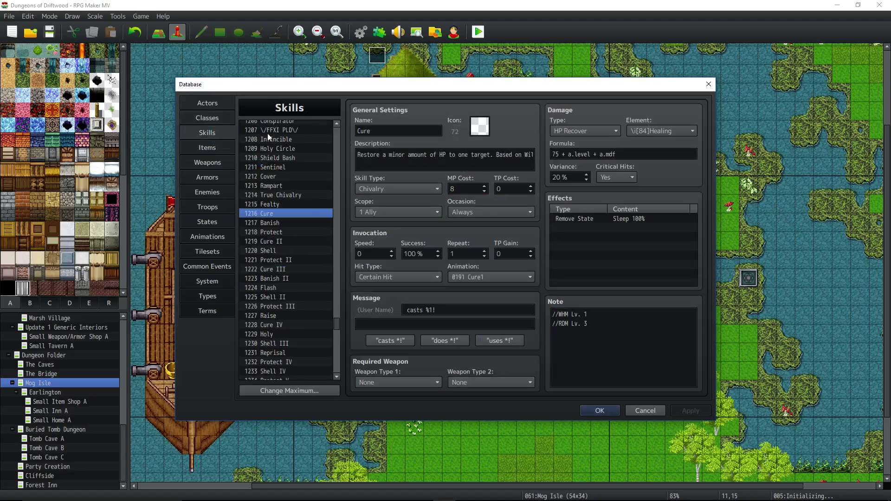
scroll(303, 224, "up", 1)
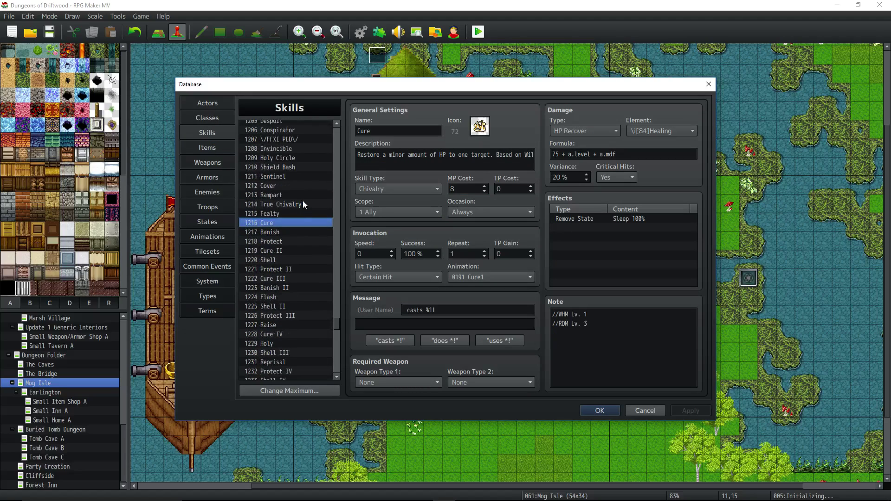
left_click(288, 150)
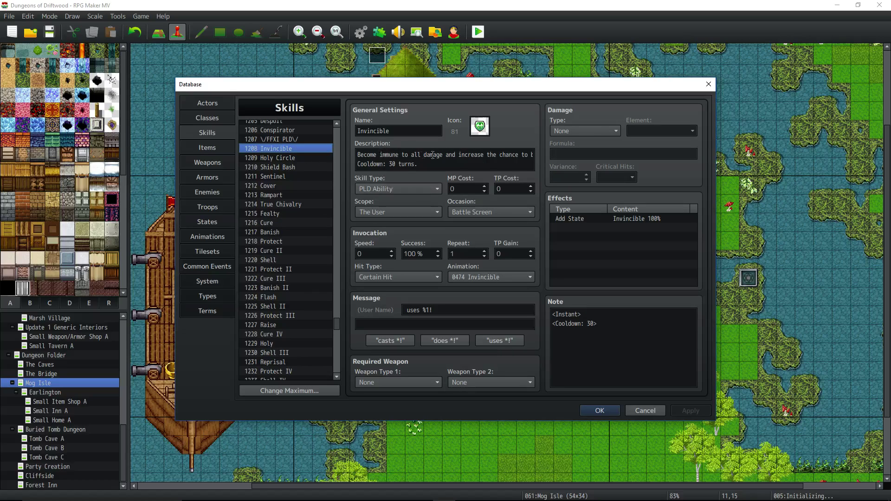
left_click(420, 165)
key("ctrl+a")
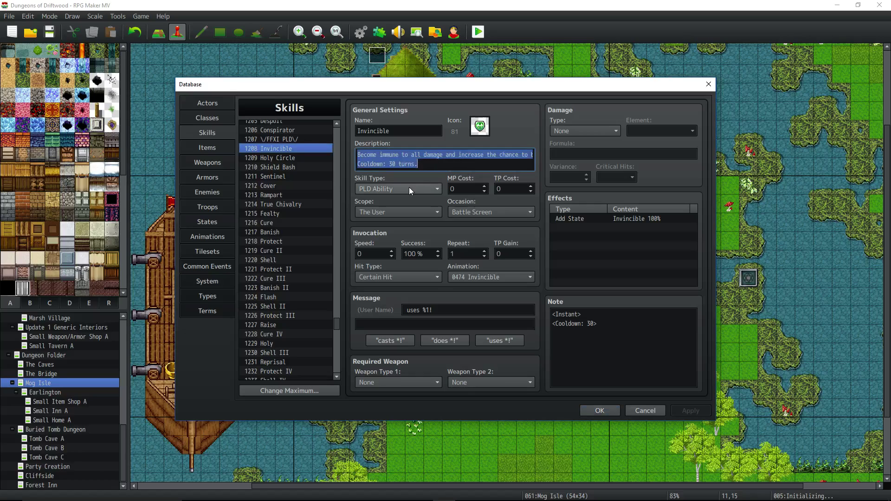
left_click(601, 219)
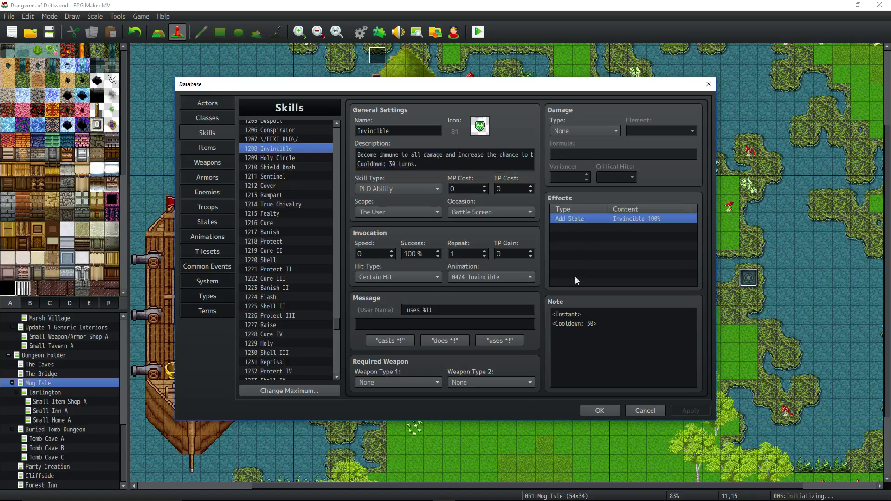
left_click(601, 316)
left_click(605, 320)
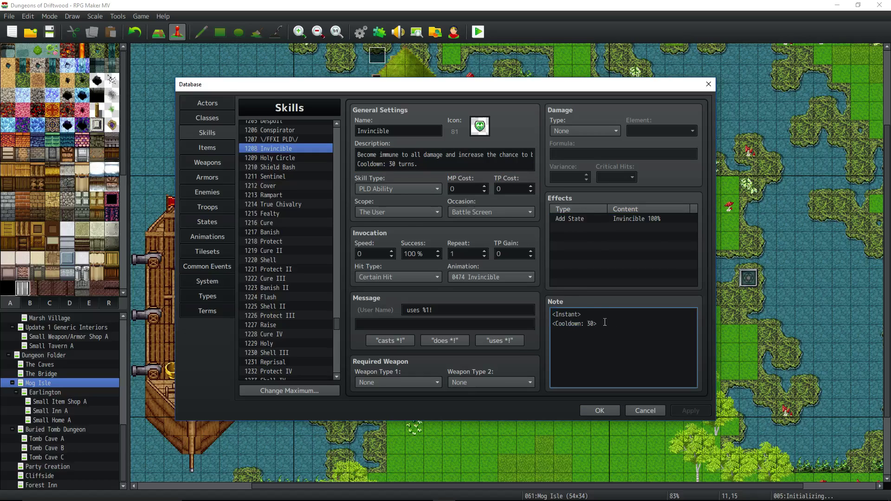
left_click_drag(604, 322, 544, 312)
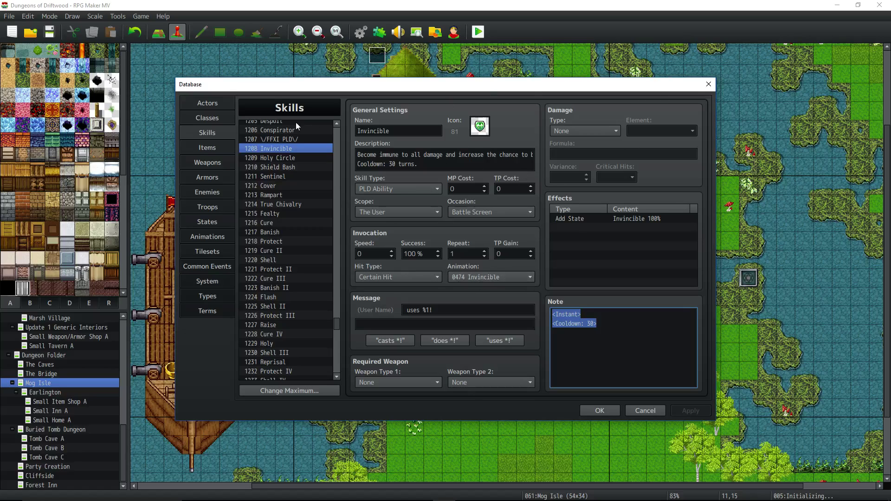
- Inspect the Holy Circle skill's Recover MP effect settings and its note tags
left_click(283, 159)
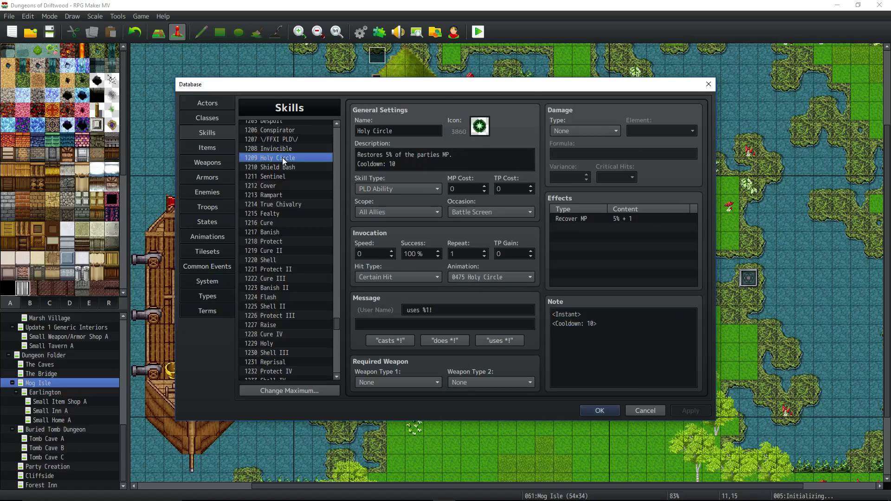
left_click(589, 218)
right_click(589, 219)
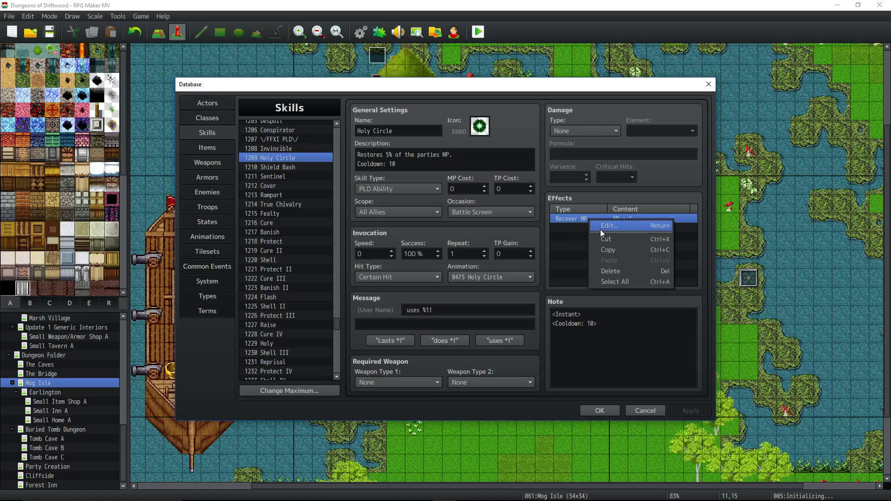
left_click(600, 227)
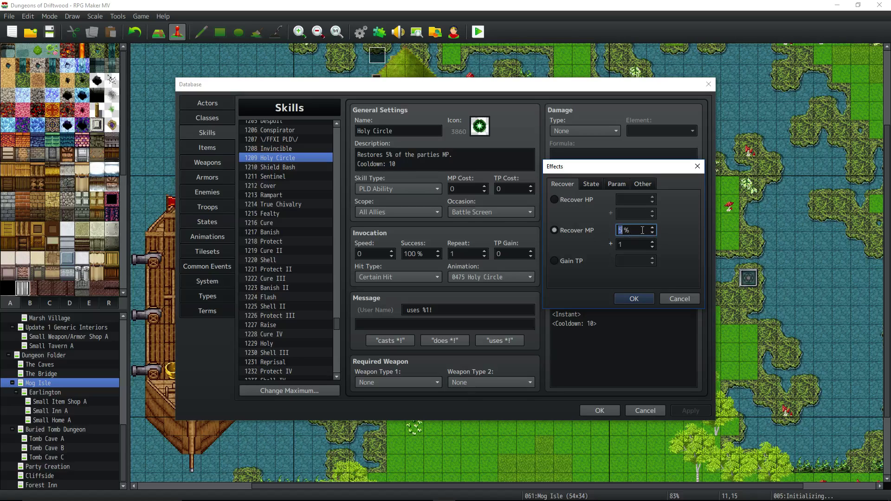
left_click(630, 299)
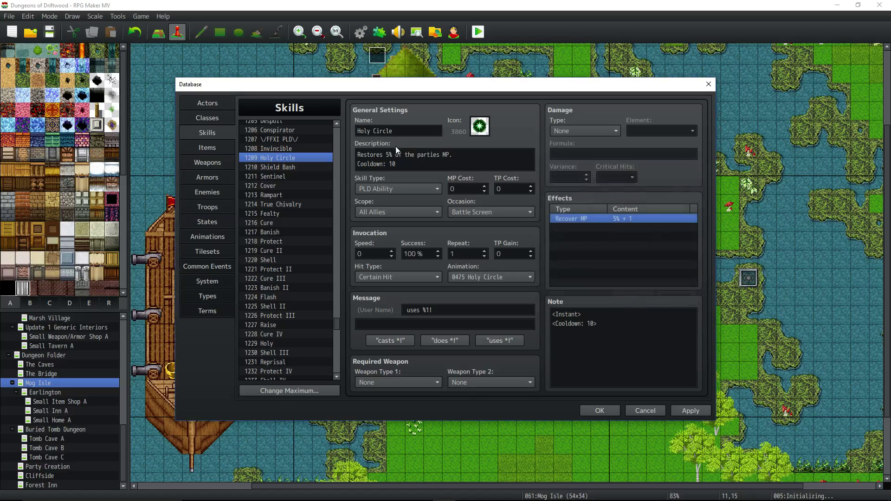
left_click(604, 321)
left_click(605, 322)
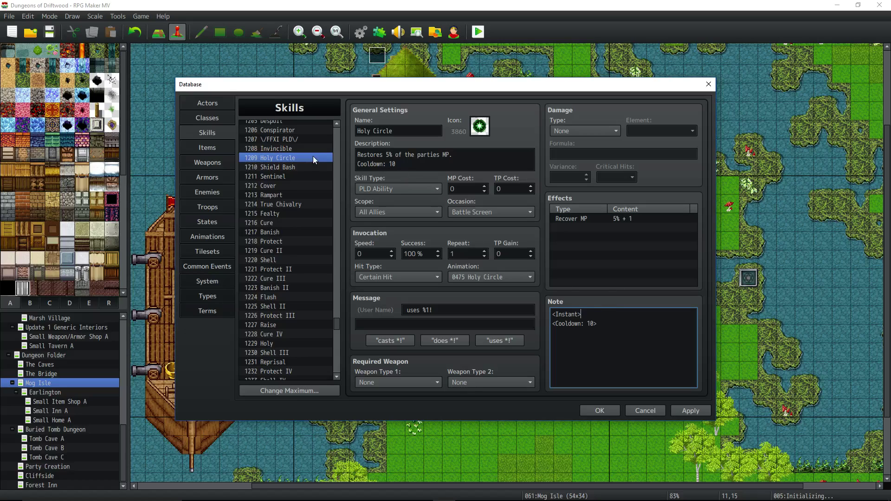
- Compare Shield Bash with Holy Circle and examine Shield Bash's added state effect
left_click(303, 166)
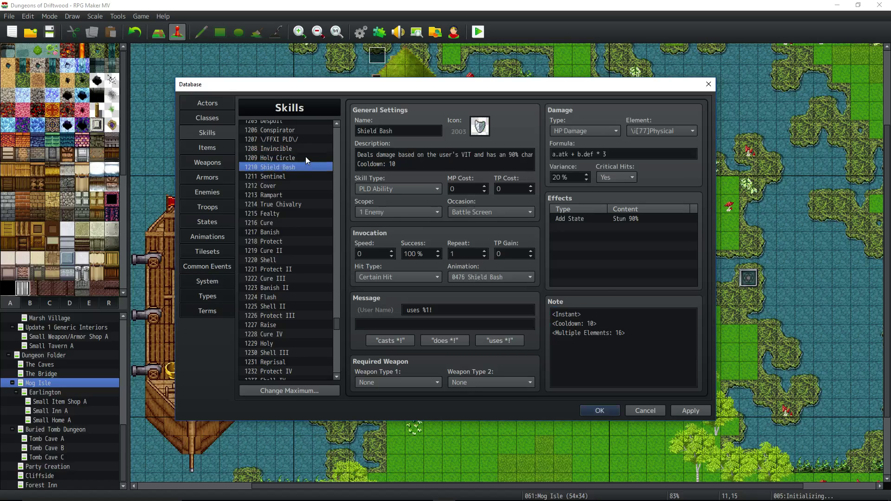
left_click(305, 159)
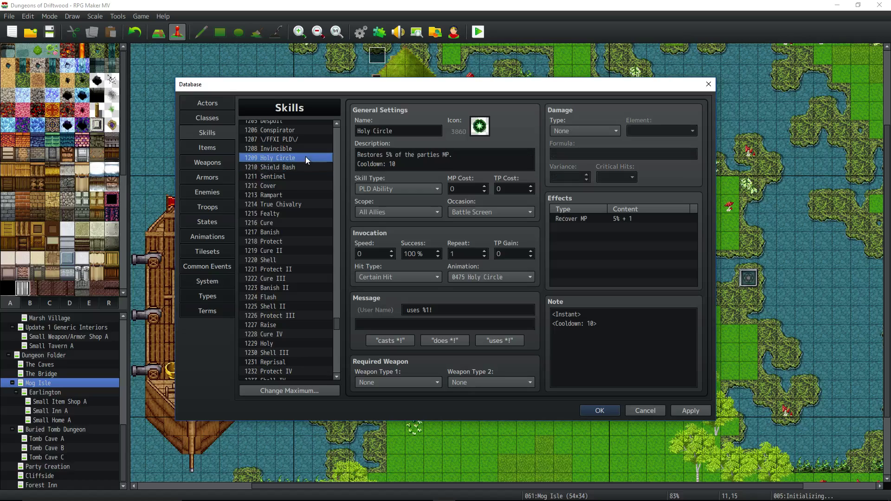
left_click(293, 166)
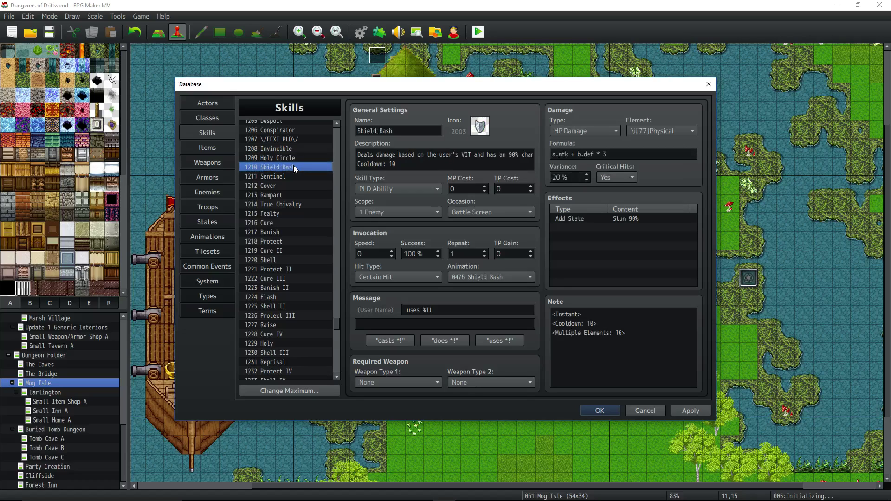
left_click(583, 218)
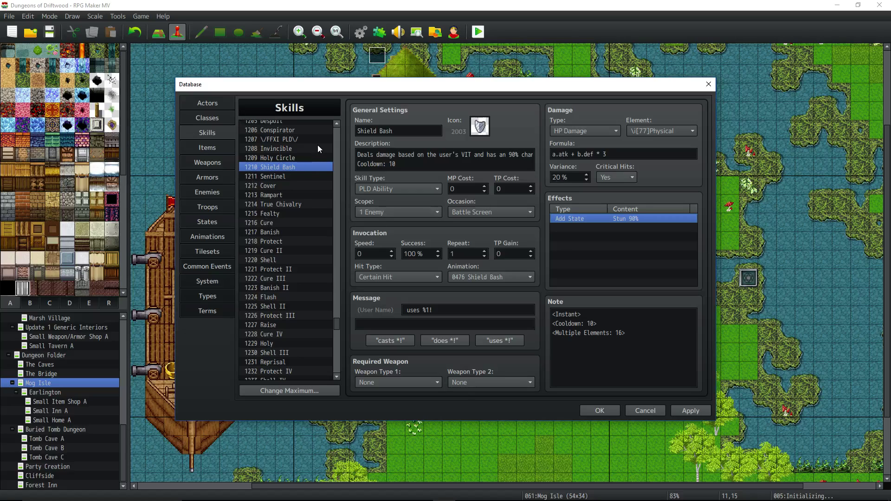
- Look through the Paladin's Chivalry spells Cure, Protect, Cure II and Protect II
left_click(278, 223)
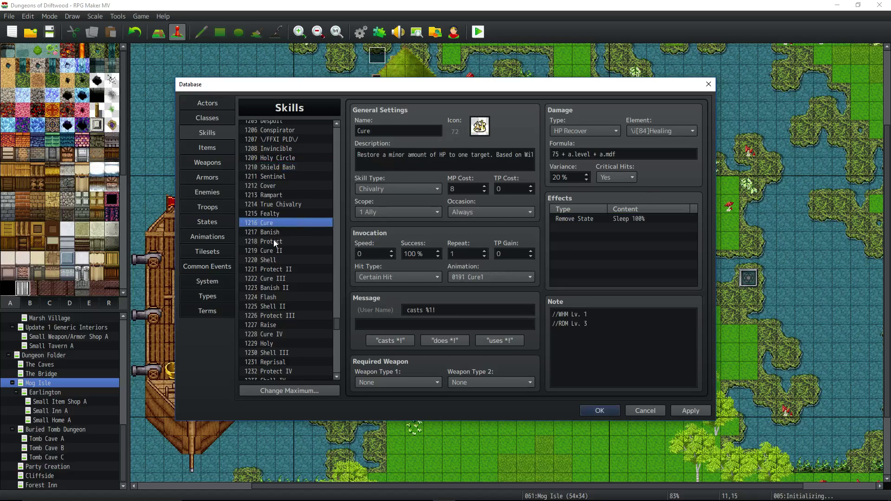
left_click(281, 251)
left_click(286, 241)
left_click(288, 251)
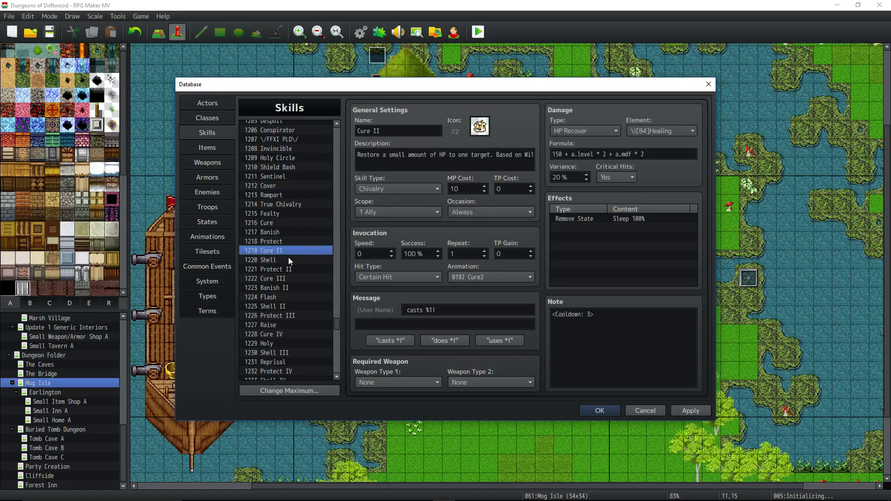
left_click(289, 270)
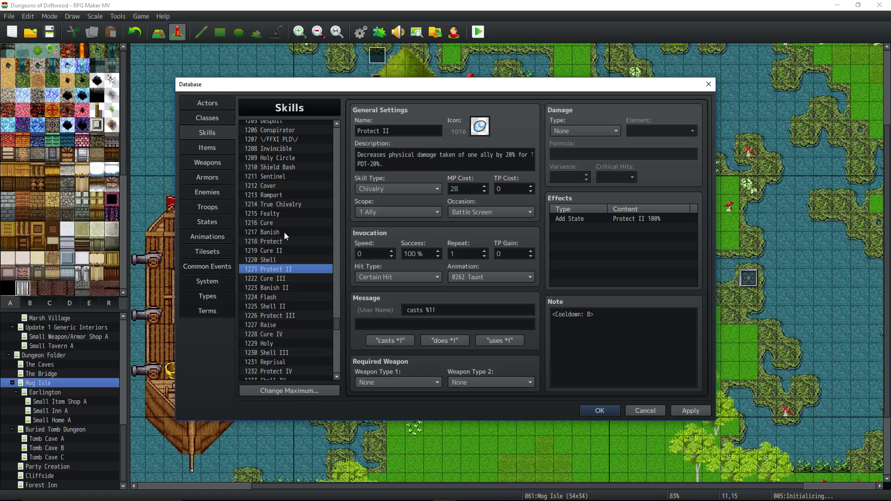
- Compare the PLD Ability skills Invincible, Holy Circle and Shield Bash with the Chivalry spells Cure and Cure II
left_click(292, 151)
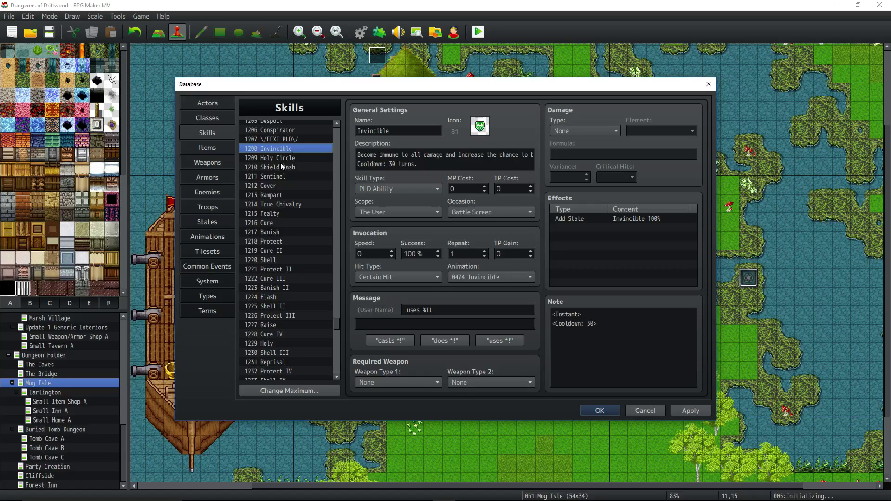
left_click(281, 158)
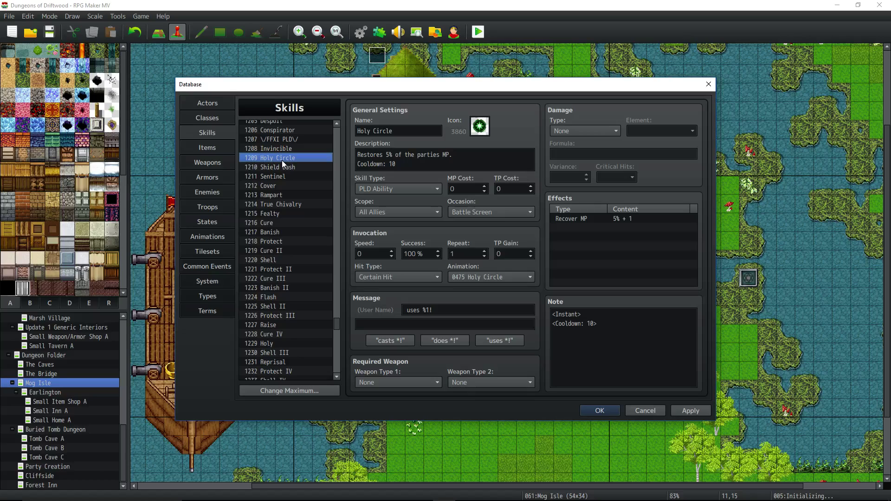
left_click(303, 252)
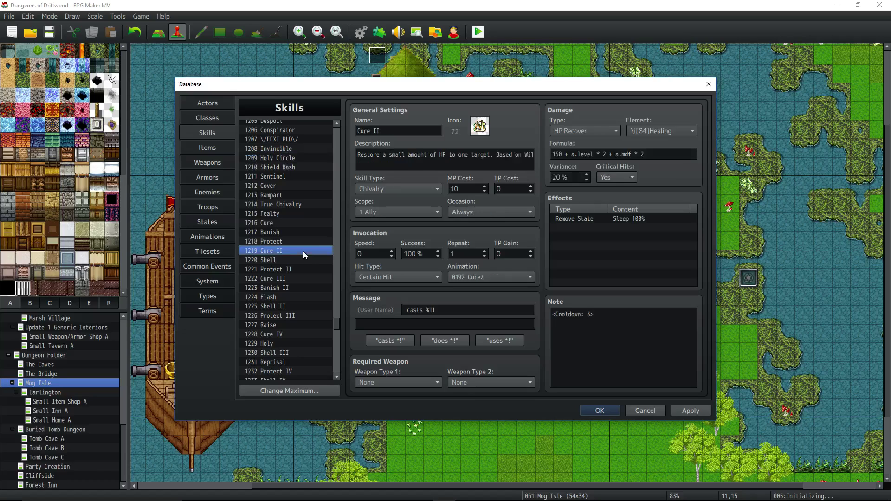
left_click(280, 158)
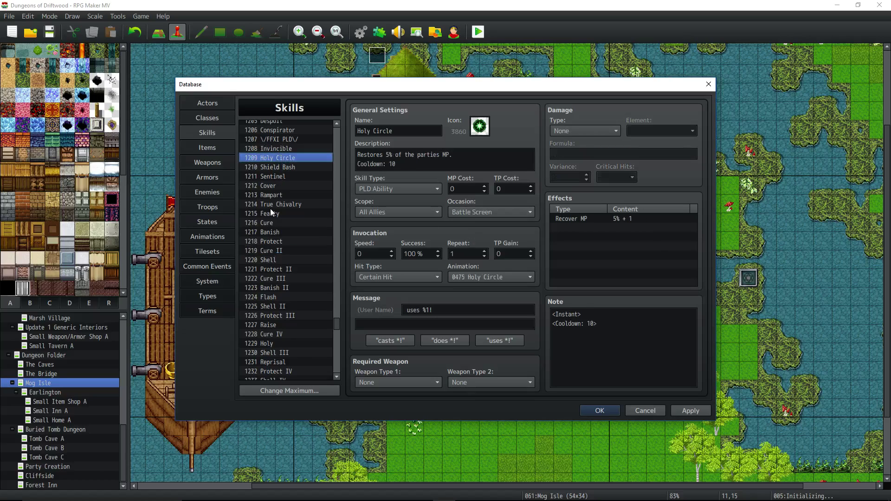
left_click(294, 253)
left_click(294, 222)
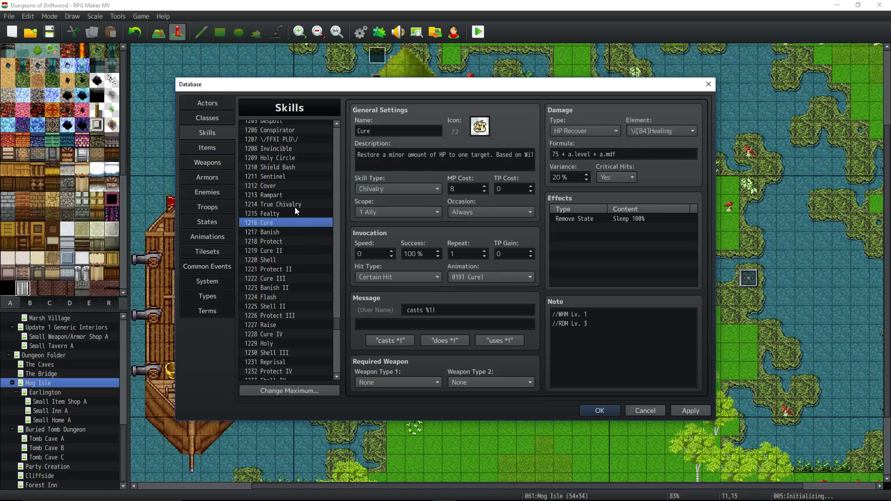
left_click(292, 213)
left_click(294, 168)
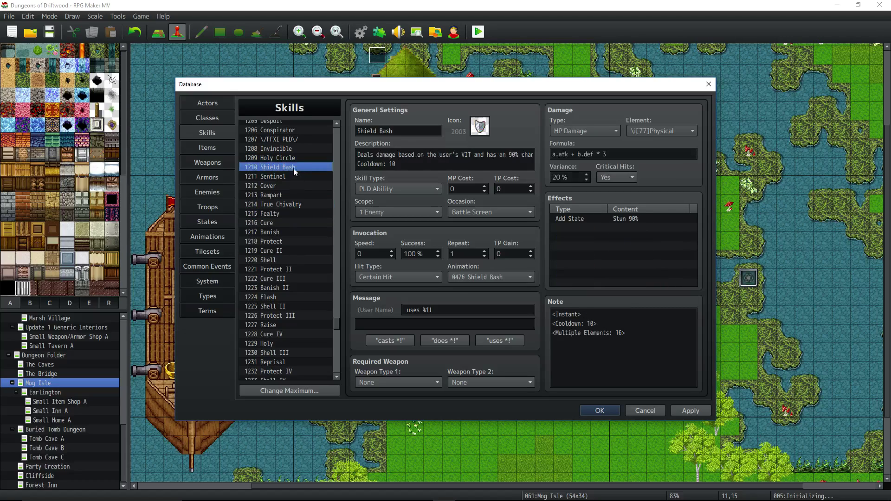
left_click(297, 160)
left_click(300, 140)
left_click(299, 158)
left_click(299, 166)
- Examine the Sentinel skill's full description, added state effect and Cooldown note tag
left_click(298, 177)
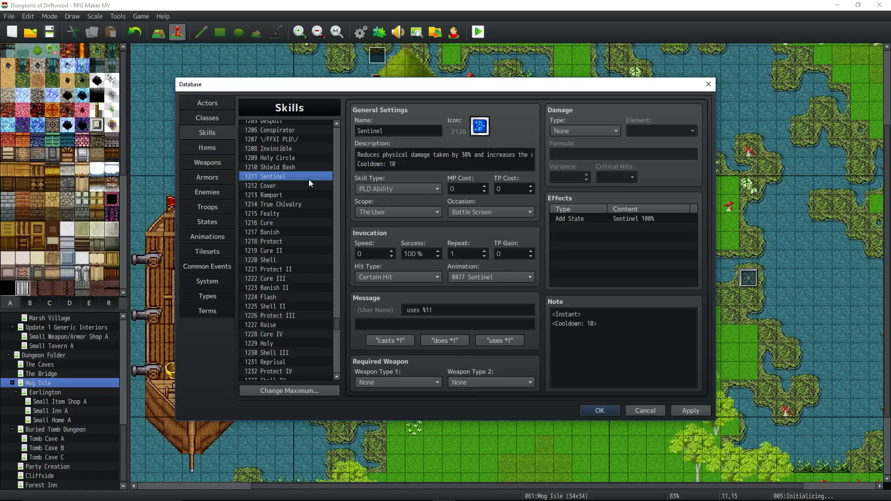
left_click_drag(463, 157, 525, 152)
left_click(486, 158)
left_click_drag(487, 154, 570, 155)
left_click(481, 160)
left_click(642, 219)
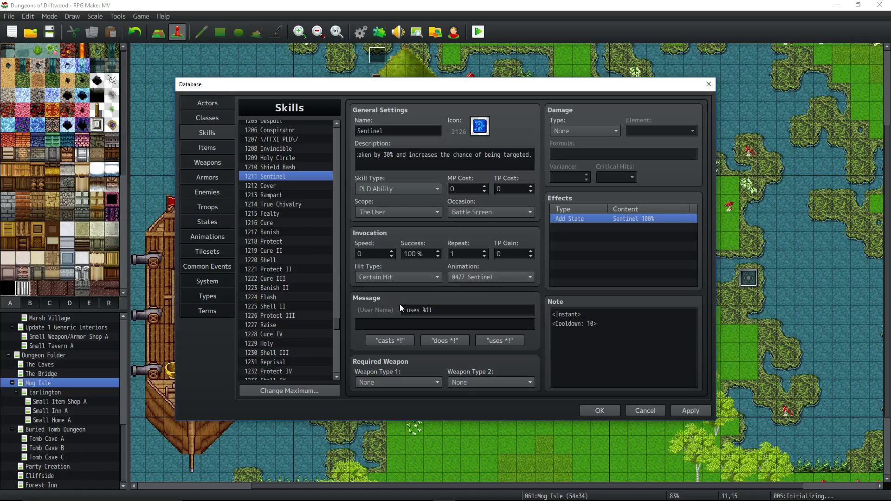
left_click(674, 347)
left_click_drag(638, 325, 532, 324)
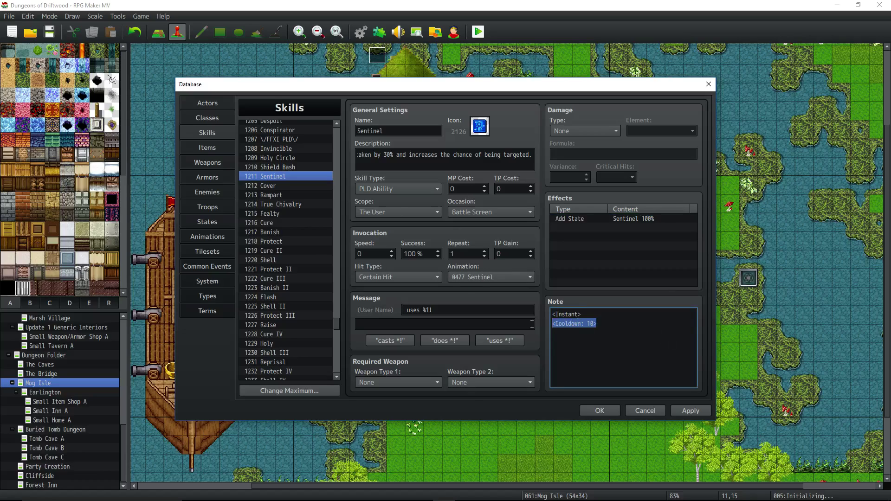
- Examine the Cover skill's full description, including its self-buff remark, and its added state effect
left_click(276, 185)
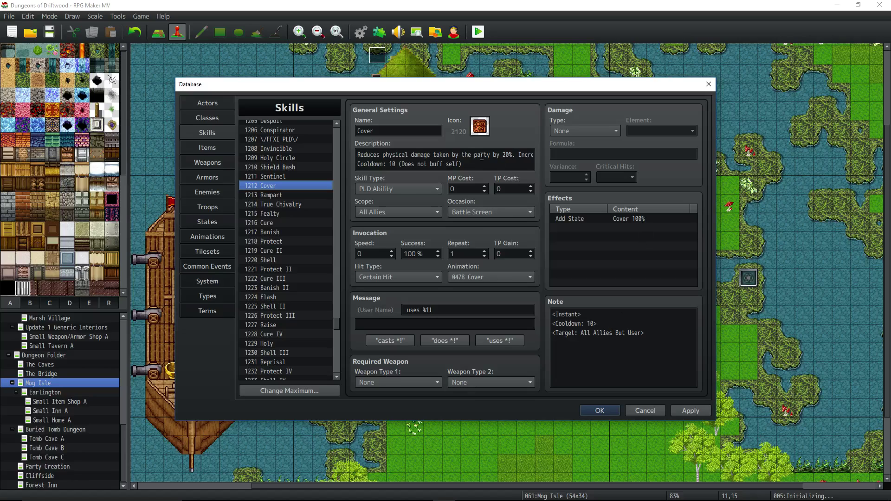
left_click(440, 154)
key("End")
left_click_drag(452, 161, 553, 162)
left_click(436, 163)
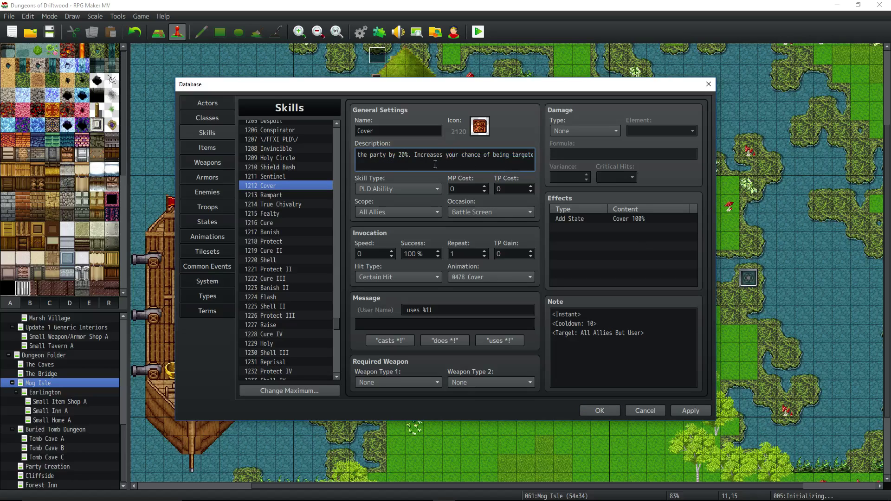
left_click_drag(469, 166, 396, 165)
left_click(641, 219)
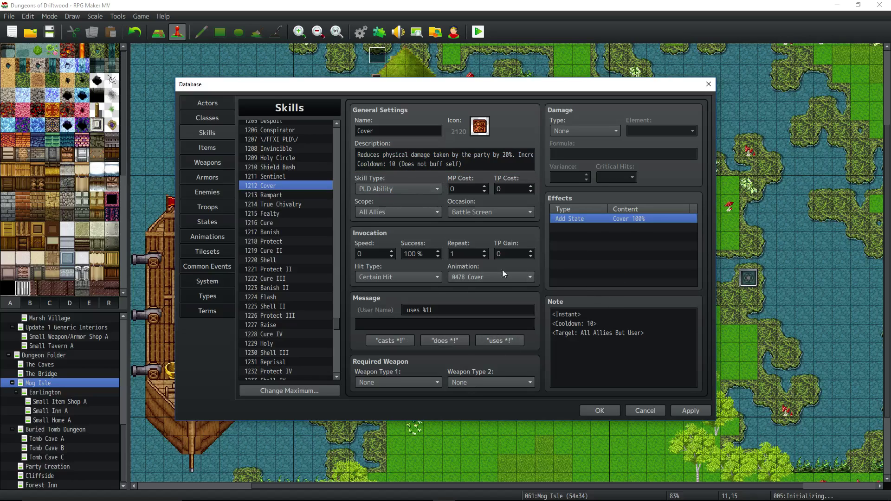
- Examine the Cover skill's Instant, Cooldown and Target note tags
left_click_drag(552, 310, 559, 332)
left_click(618, 332)
left_click(578, 331)
left_click(555, 332)
left_click(588, 333)
left_click(557, 332)
- Bring up the Rampart skill and examine its Instant and Cooldown note tags
left_click(278, 195)
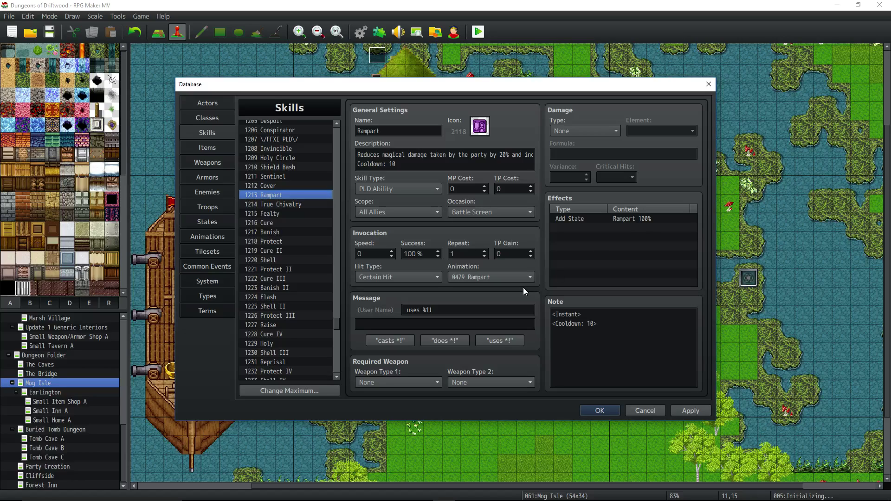
left_click(586, 323)
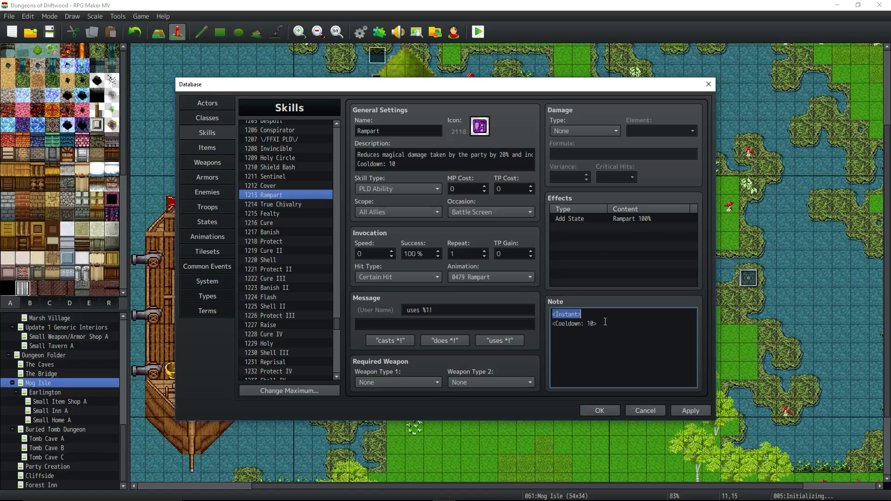
left_click_drag(599, 323, 541, 314)
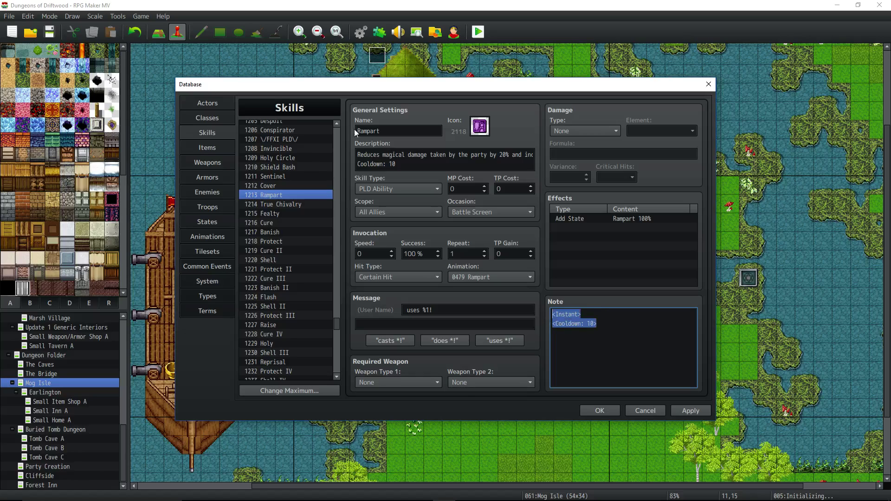
- Read Rampart's full description, including the magical damage reduction and VIT increase for the party
left_click_drag(461, 155, 536, 155)
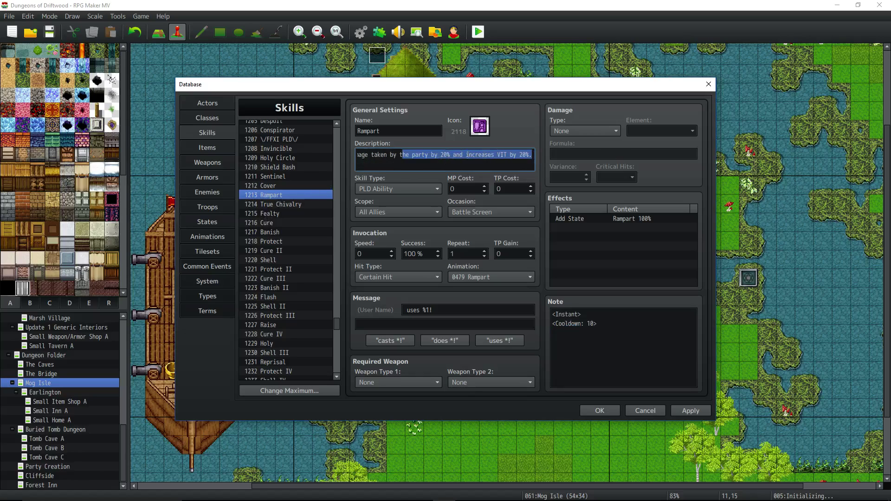
double_click(480, 156)
left_click_drag(479, 156, 310, 151)
double_click(493, 156)
left_click_drag(493, 155, 589, 163)
left_click(513, 155)
left_click_drag(514, 156, 570, 160)
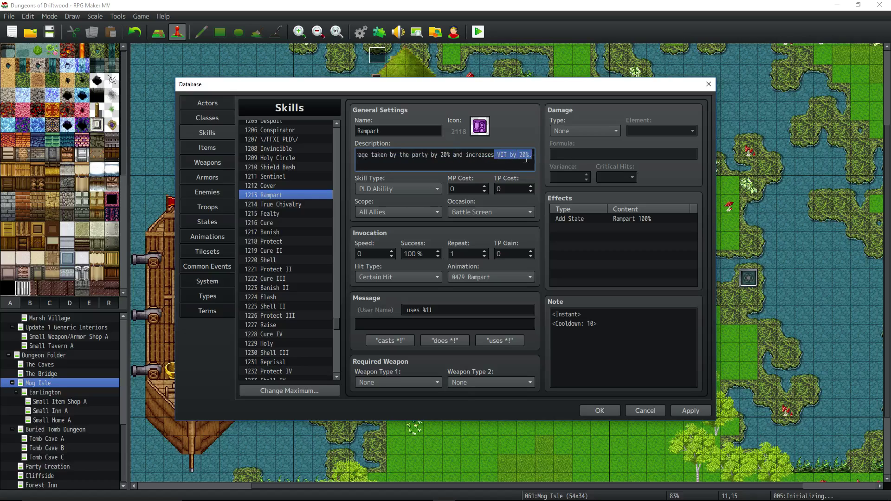
left_click_drag(511, 157, 559, 161)
left_click(530, 160)
left_click_drag(381, 157, 341, 158)
key("End")
- Examine the True Chivalry skill's description, TP cost, Recover MP effect and note tags
left_click(291, 204)
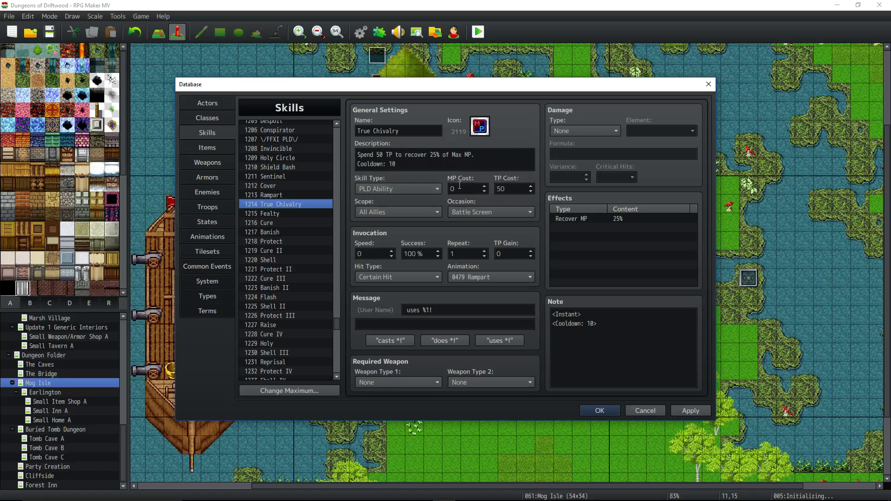
left_click(393, 159)
left_click_drag(394, 157, 376, 157)
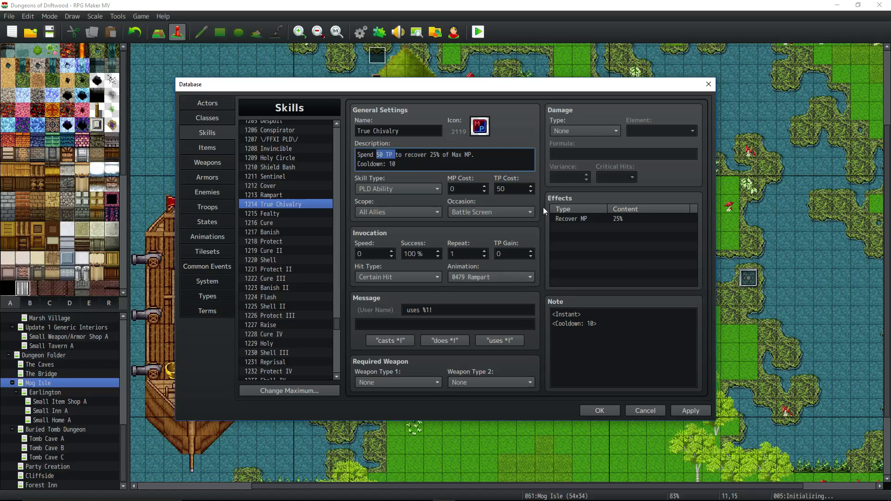
double_click(511, 187)
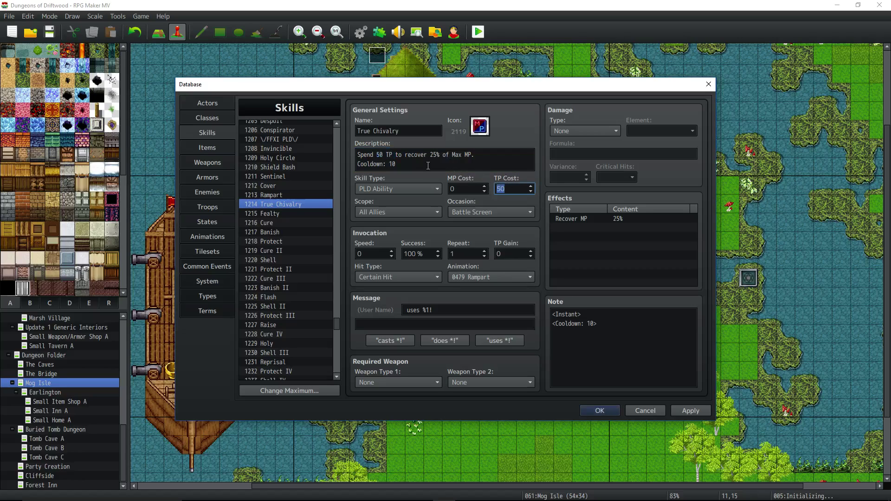
left_click(617, 218)
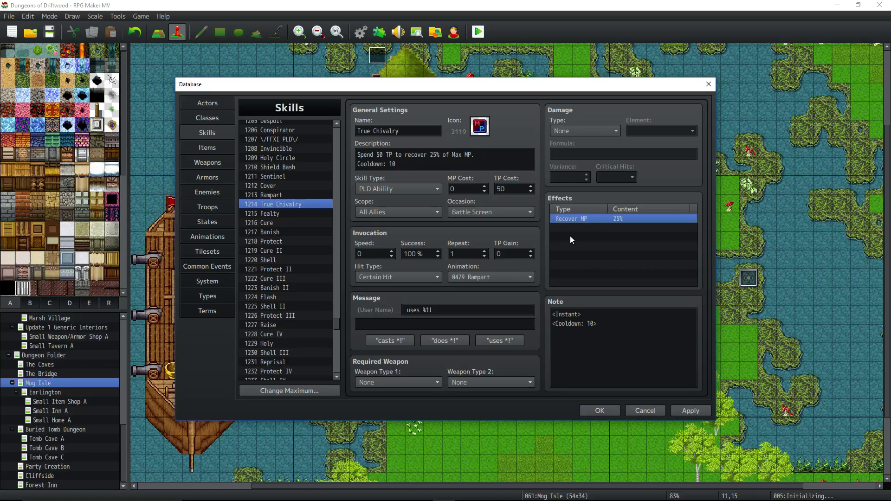
left_click(592, 321)
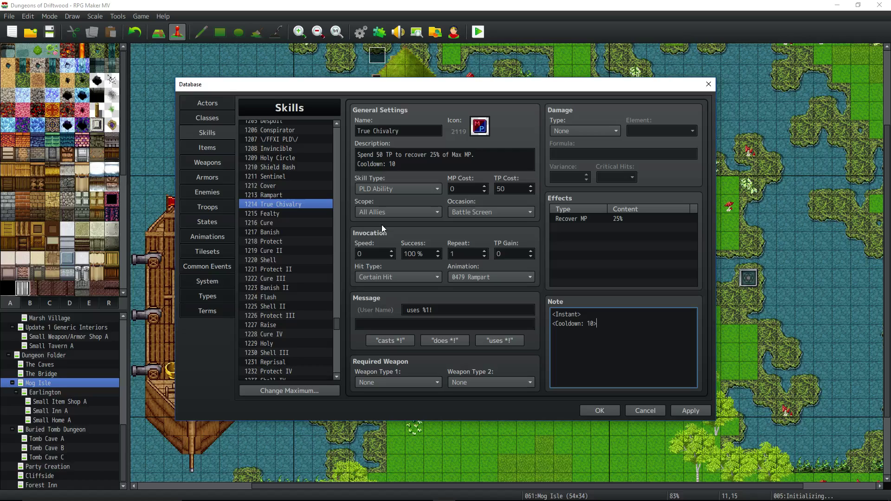
- Bring up the Fealty skill and read its description
left_click(295, 214)
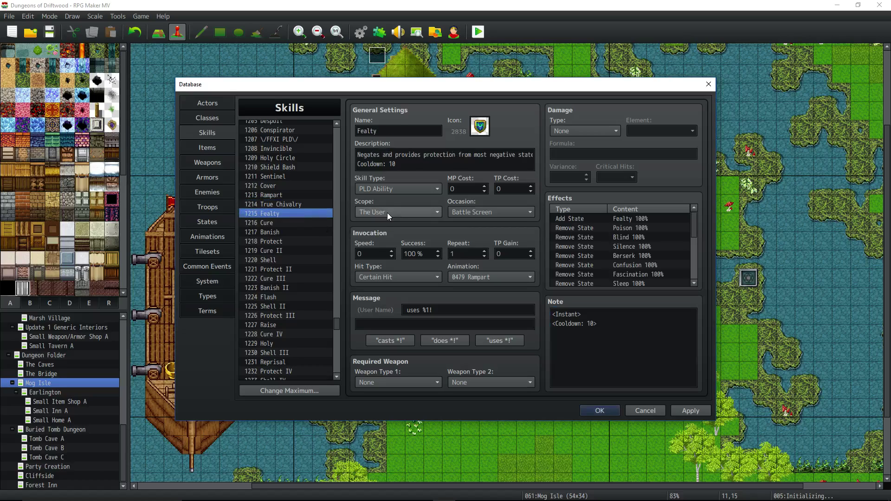
left_click(431, 155)
left_click(431, 155)
- Go through Fealty's whole effects list, covering the added Fealty state and all the removed states
left_click(583, 221)
left_click(582, 228)
left_click(579, 237)
scroll(579, 237, "down", 4)
scroll(579, 235, "up", 4)
left_click(588, 219)
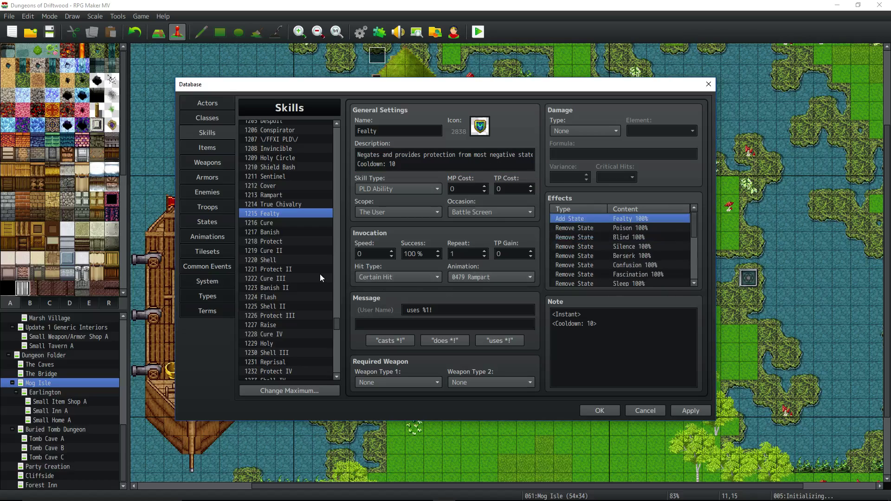
left_click(587, 228)
mouse_move(696, 229)
left_mouse_down()
mouse_move(698, 280)
mouse_move(693, 226)
left_mouse_up()
left_click(580, 241)
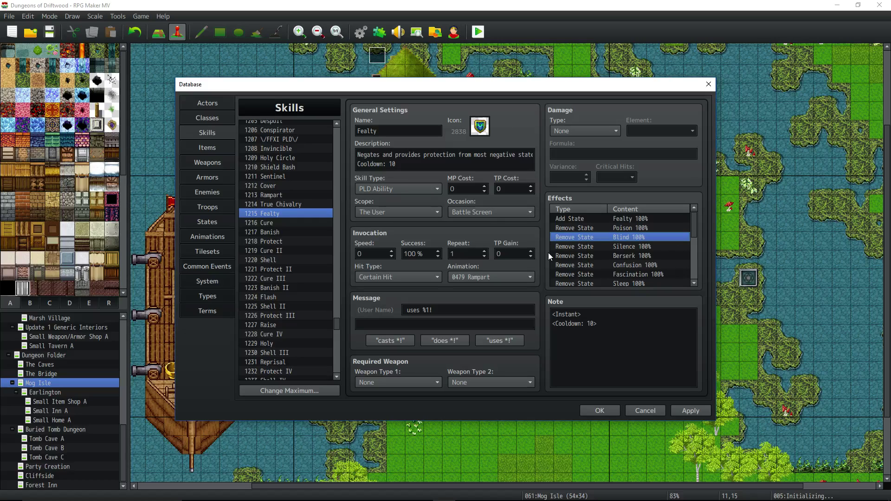
scroll(606, 238, "down", 5)
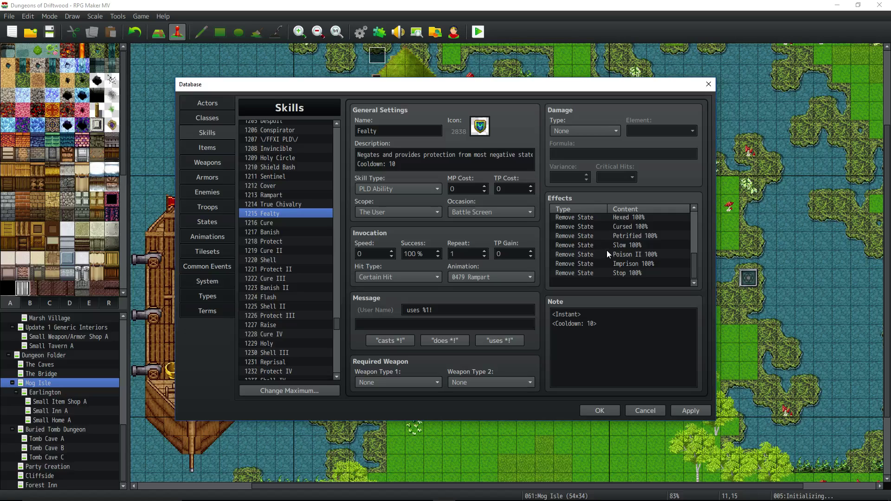
scroll(605, 249, "up", 3)
scroll(608, 245, "up", 2)
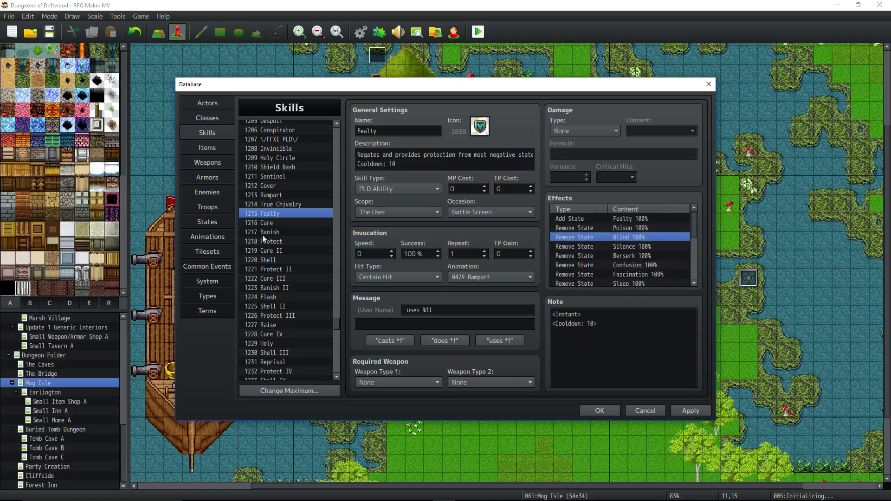
- Examine the Chivalry spell Cure's recovery formula, Willpower-based description, note and Remove State effect
left_click(268, 222)
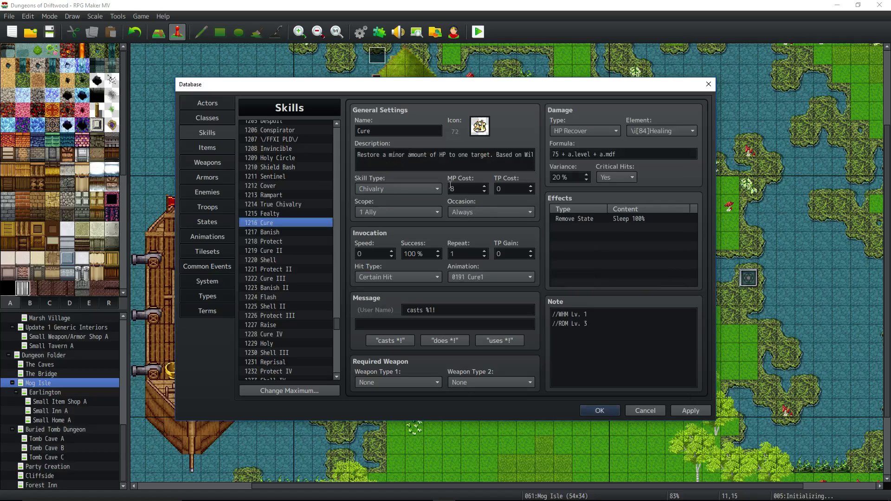
triple_click(587, 156)
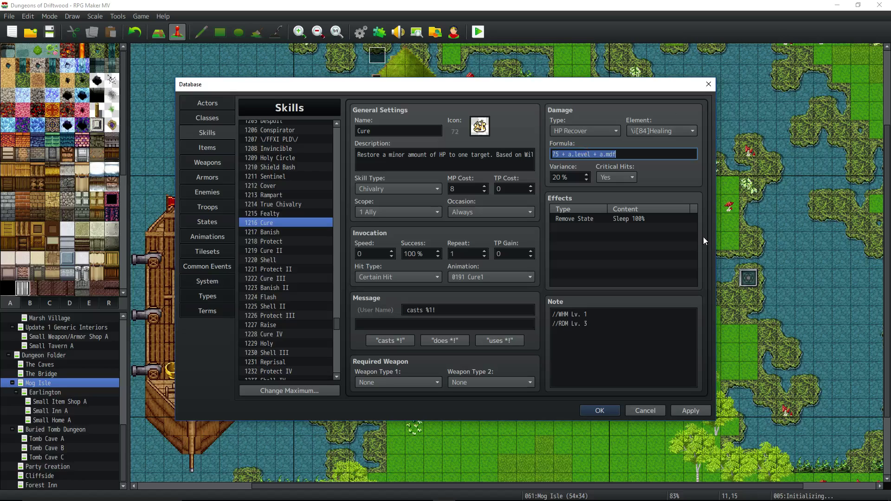
left_click(616, 358)
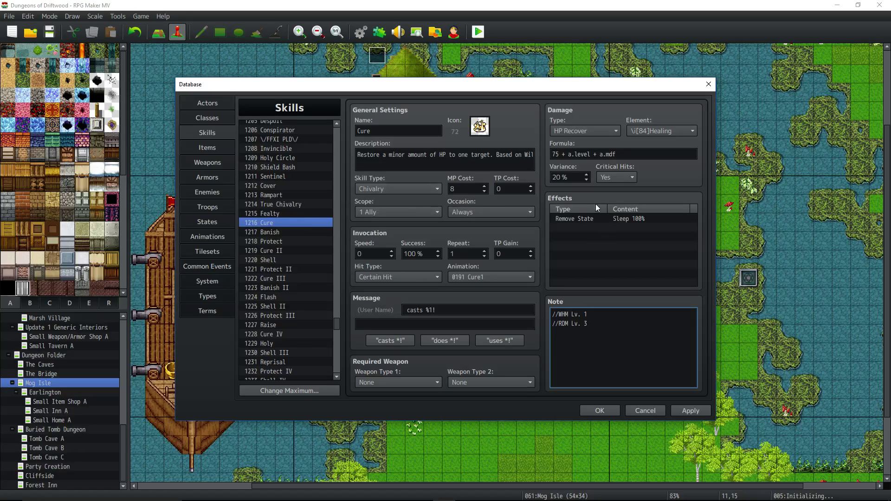
triple_click(558, 153)
left_click_drag(580, 153, 584, 154)
left_click(622, 154)
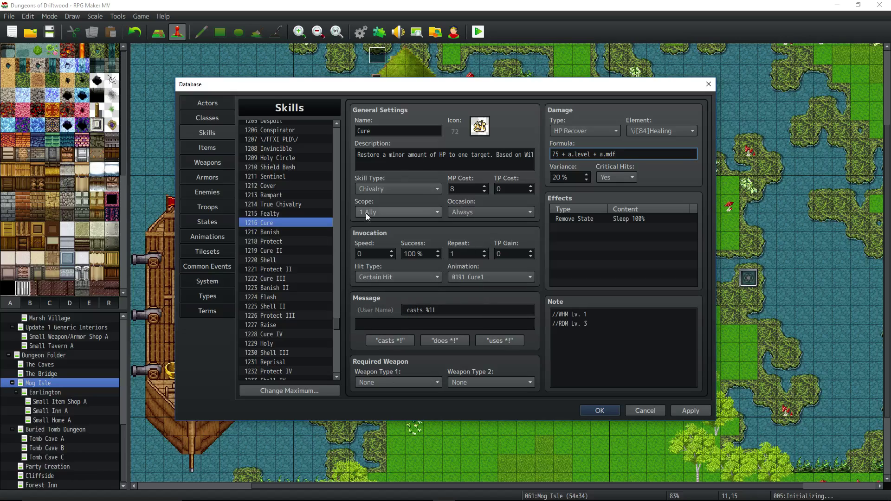
mouse_move(521, 153)
left_mouse_down()
mouse_move(546, 152)
mouse_move(519, 153)
left_mouse_up()
left_click(619, 156)
left_click_drag(617, 154, 603, 155)
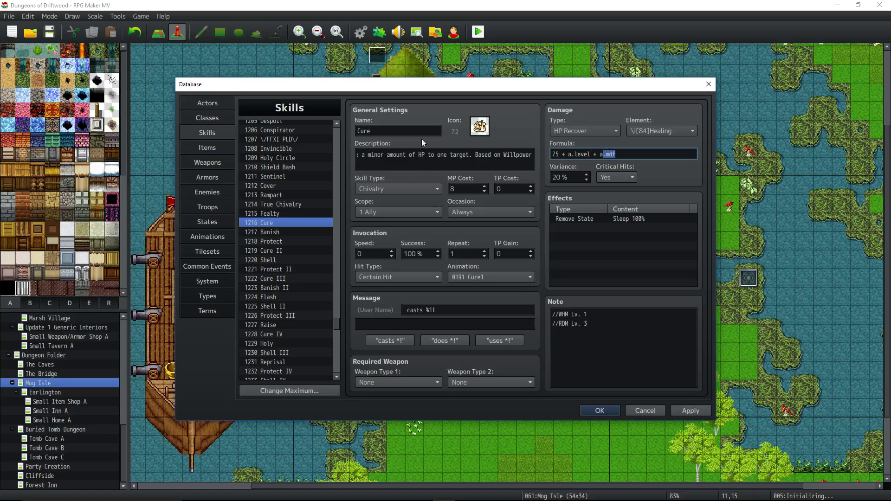
left_click(620, 224)
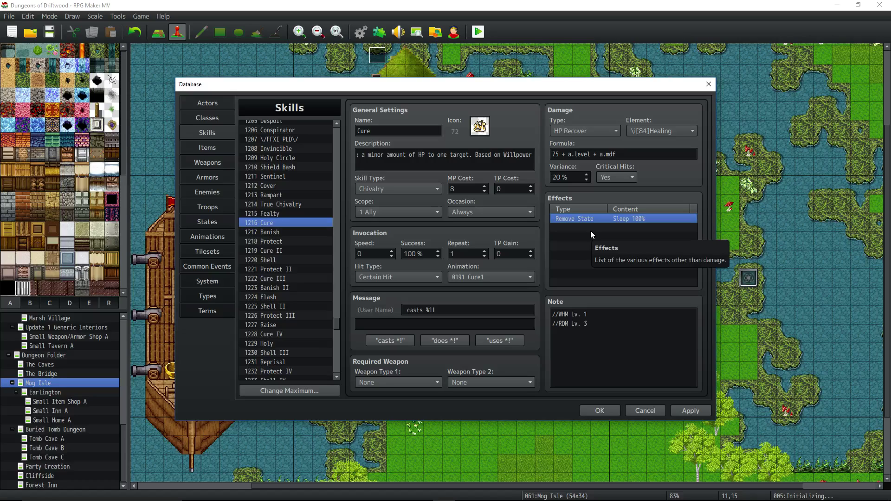
- Reword the Banish spell's description to "Inflict \i[70]Radiant damage.", check its Cooldown note tag and apply the database changes
left_click(263, 231)
left_click(434, 154)
left_click(433, 155)
left_click_drag(414, 155, 402, 153)
type("iant damage.")
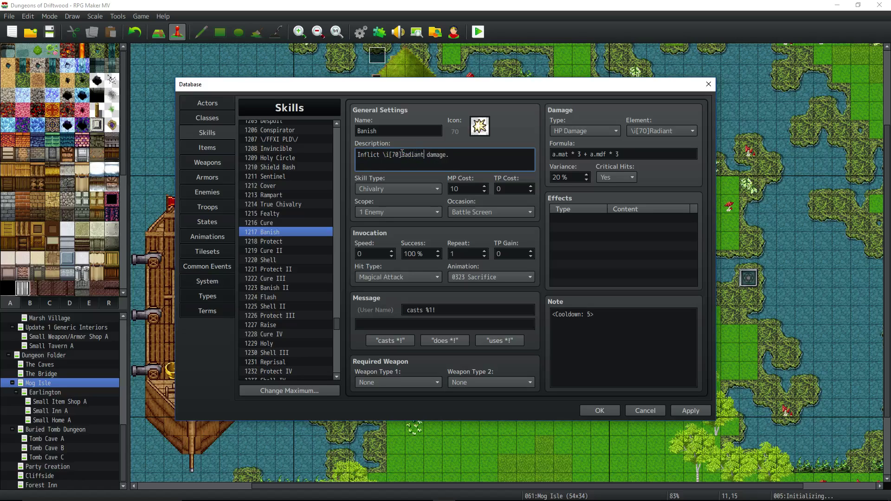
left_click(620, 330)
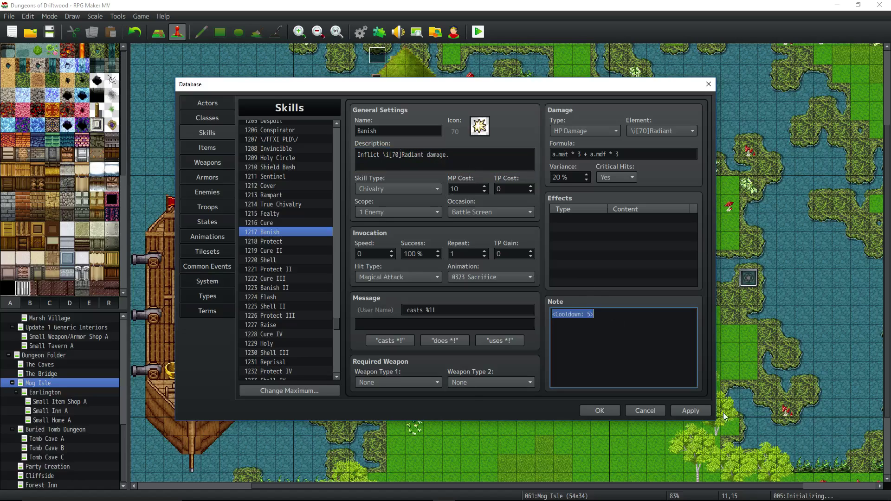
left_click(707, 412)
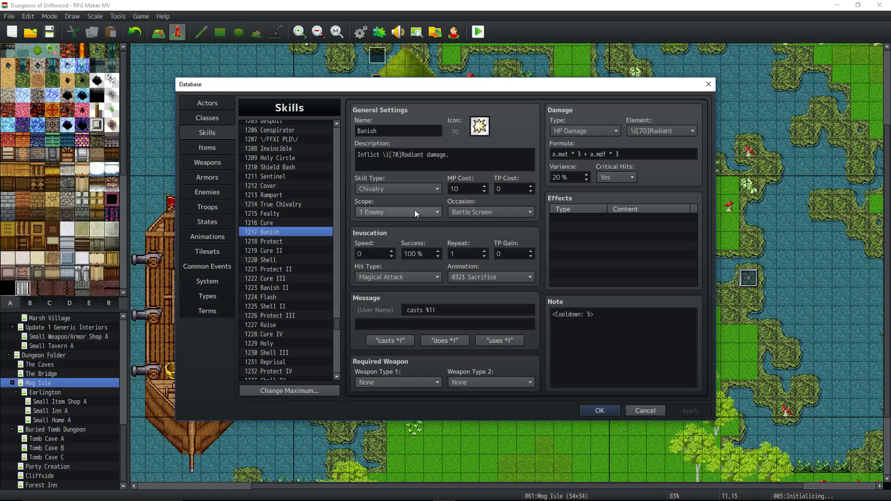
- Examine the Banish spell's damage formula
left_click(617, 154)
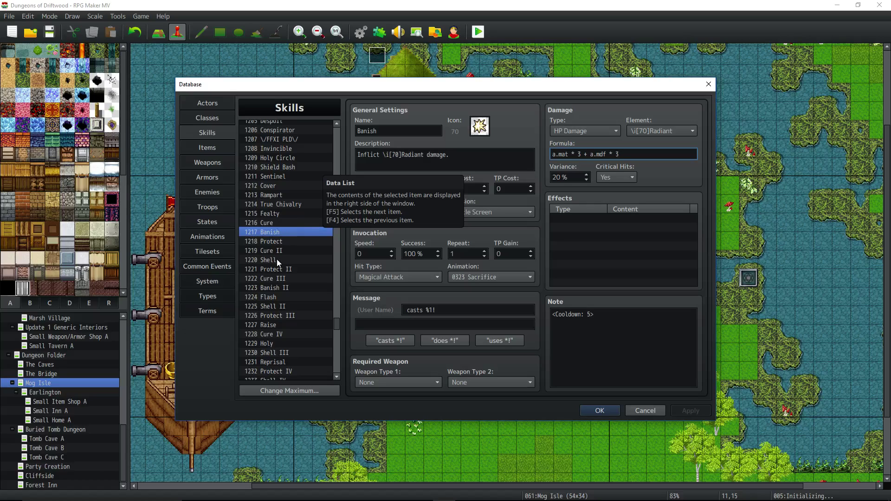
left_click(283, 243)
left_click(278, 233)
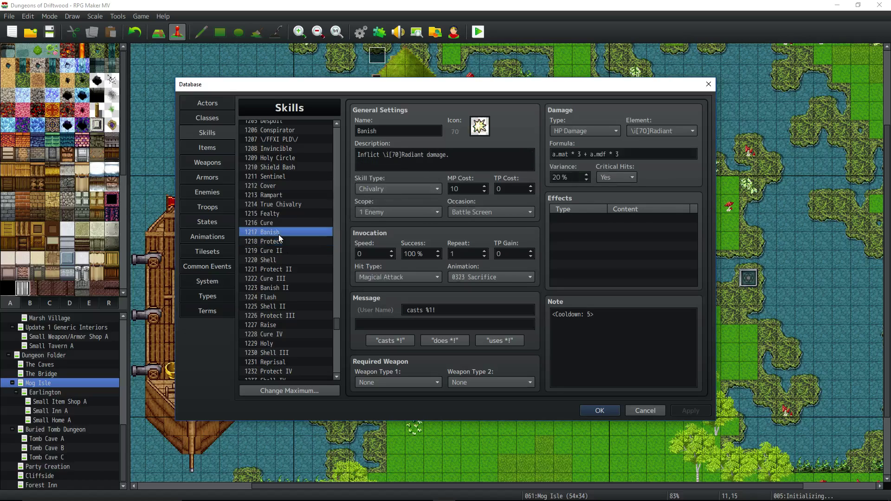
- Examine the Protect spell's full description with its PDT line, its MP cost and its Cooldown note tag
left_click(277, 242)
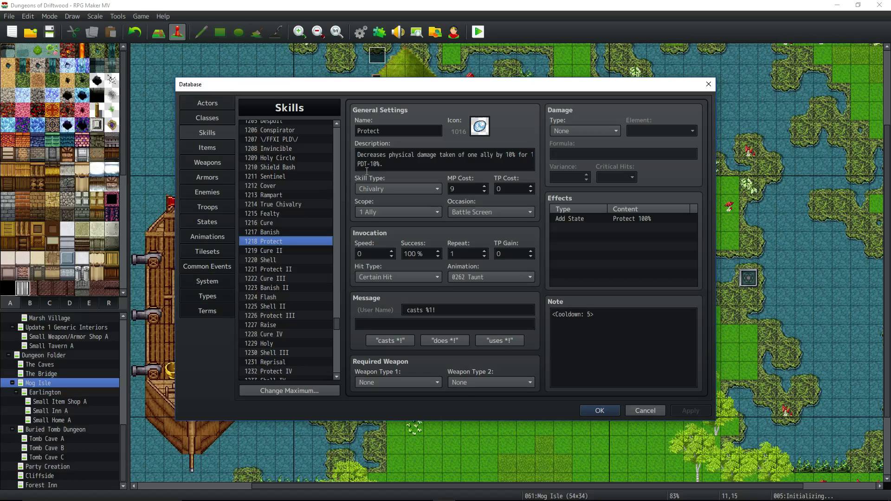
left_click_drag(404, 156, 531, 155)
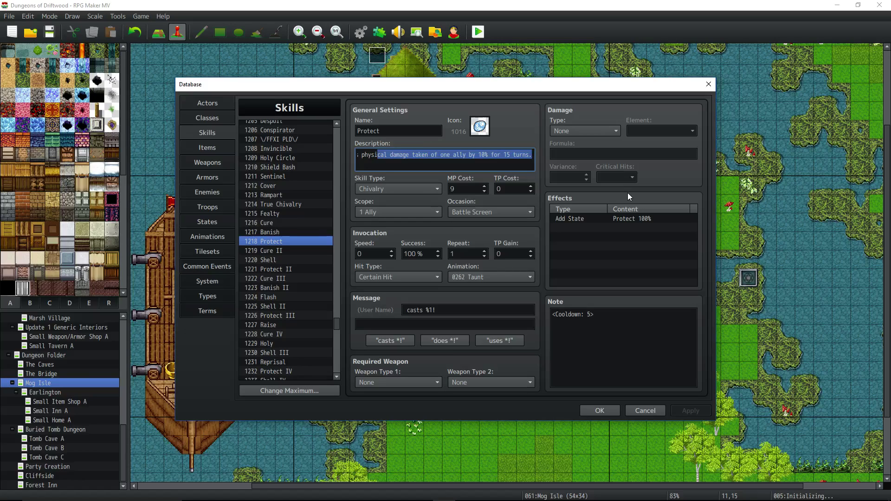
double_click(471, 188)
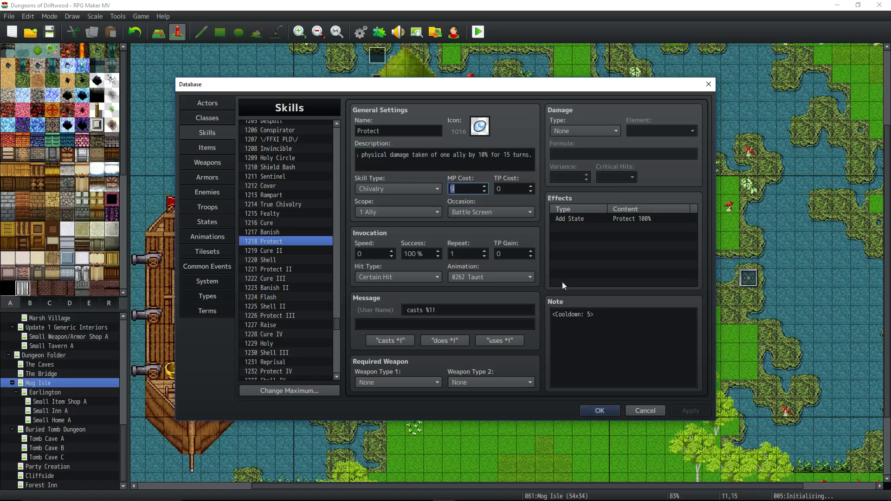
left_click(617, 327)
key("ctrl+a")
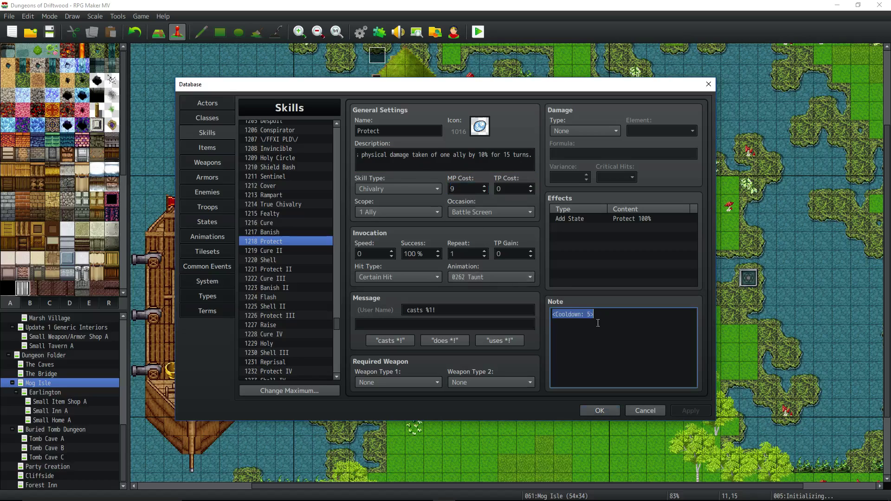
left_click_drag(359, 157, 333, 164)
left_click(391, 162)
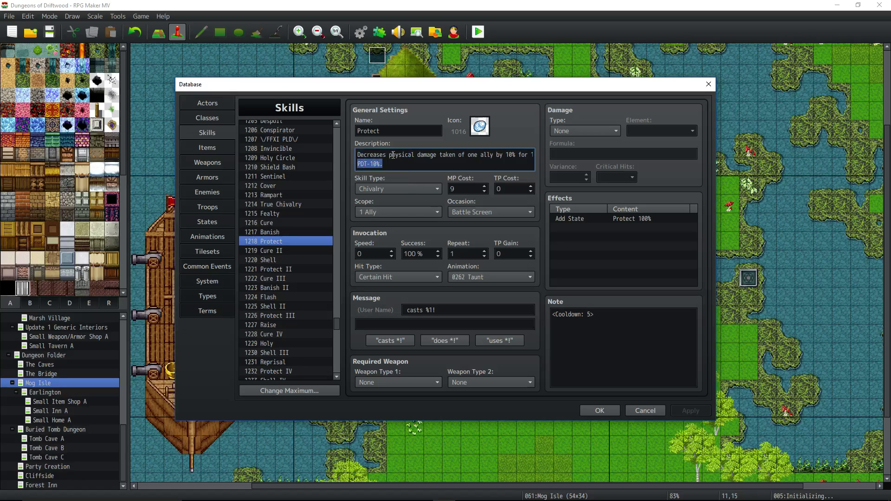
left_click(379, 163)
- Examine the Cure II spell's recovery formula, MP cost, Cooldown note tag and Remove State effect
left_click(296, 252)
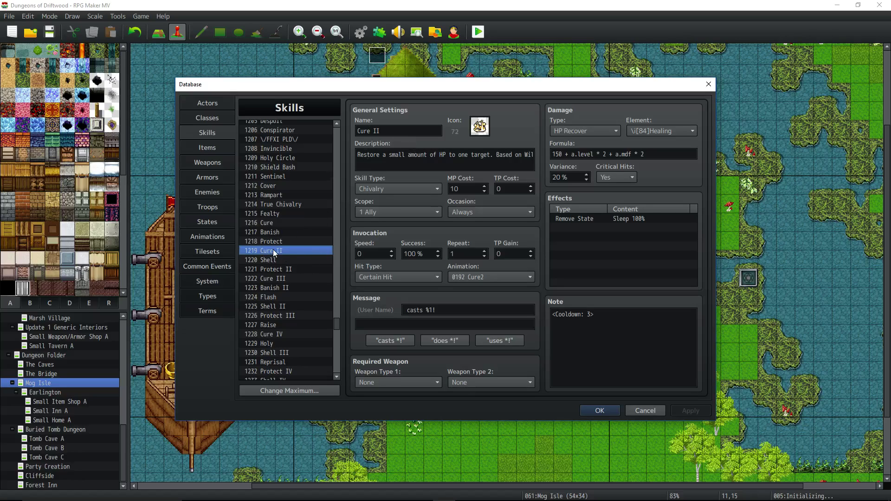
left_click(657, 150)
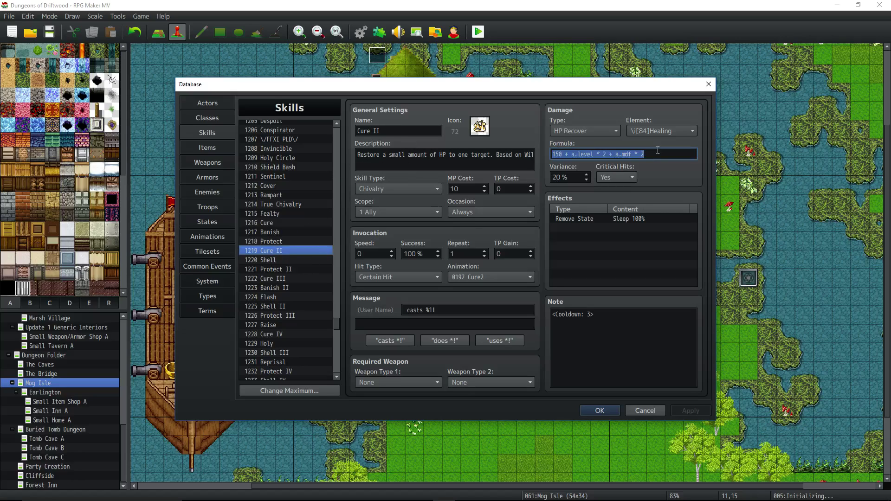
left_click(464, 189)
left_click(609, 314)
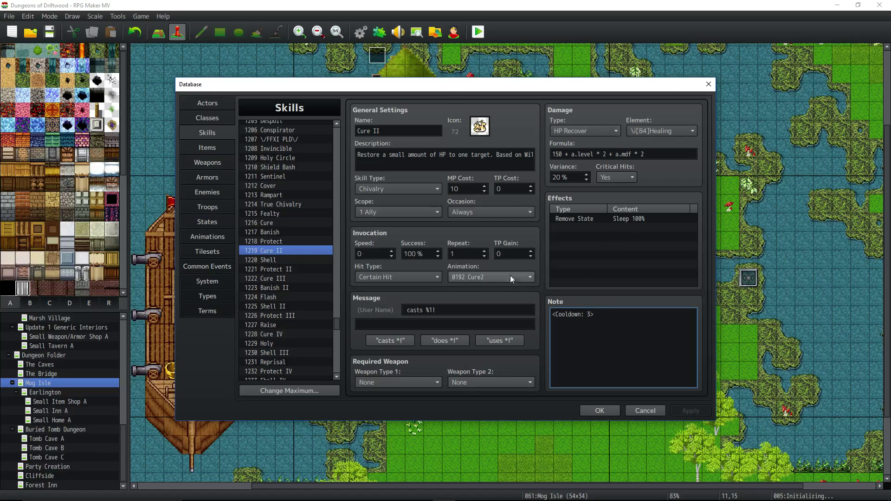
left_click(590, 222)
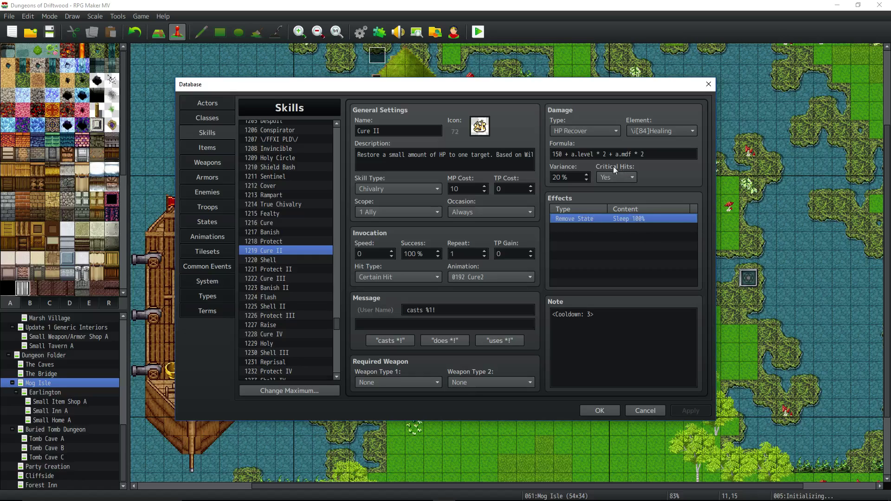
- Examine the base amount and the level and magic defense multipliers in the Cure II recovery formula
left_click(580, 153)
left_click(567, 154)
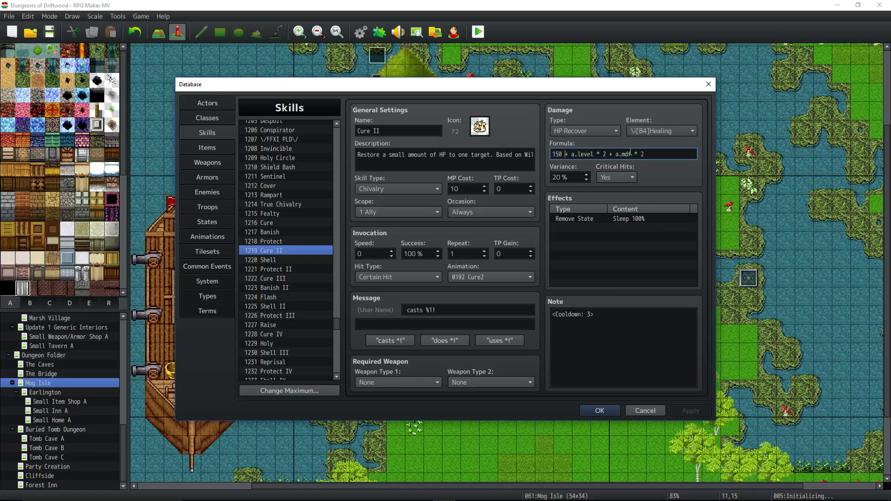
left_click_drag(644, 154, 615, 154)
- Examine the Shell spell's settings and the Protect II spell's description with its PDT line
left_click(297, 257)
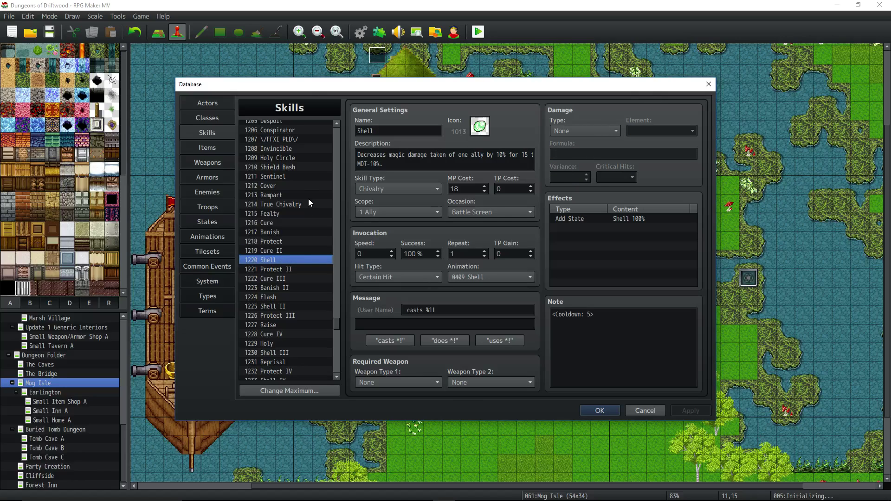
left_click(277, 266)
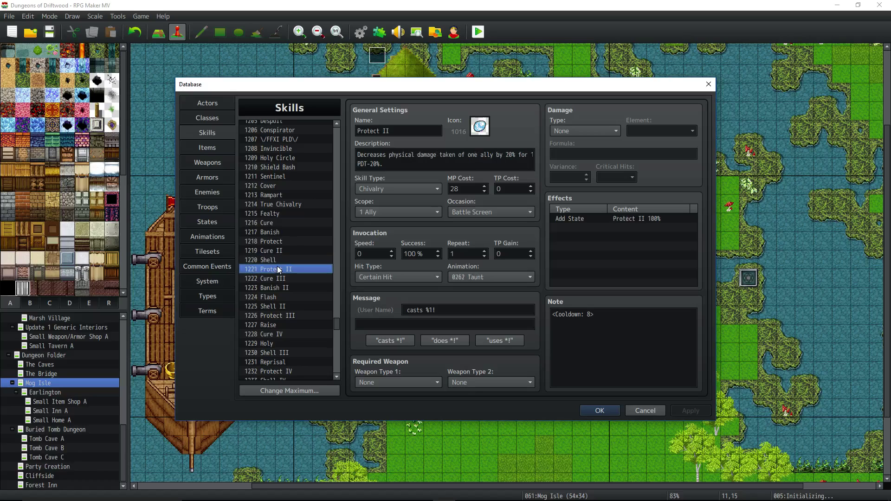
scroll(283, 262, "down", 1)
left_click(378, 164)
left_click(380, 162)
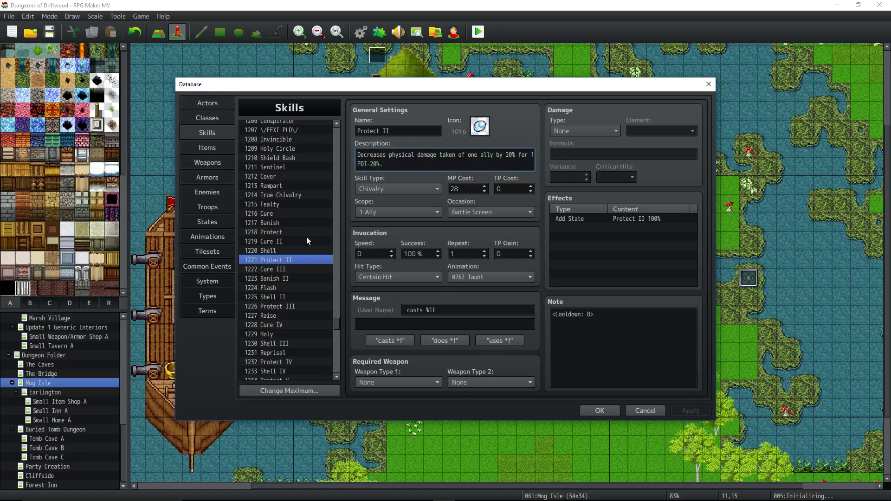
- Examine the Cure III spell's recovery formula and MP cost
left_click(289, 270)
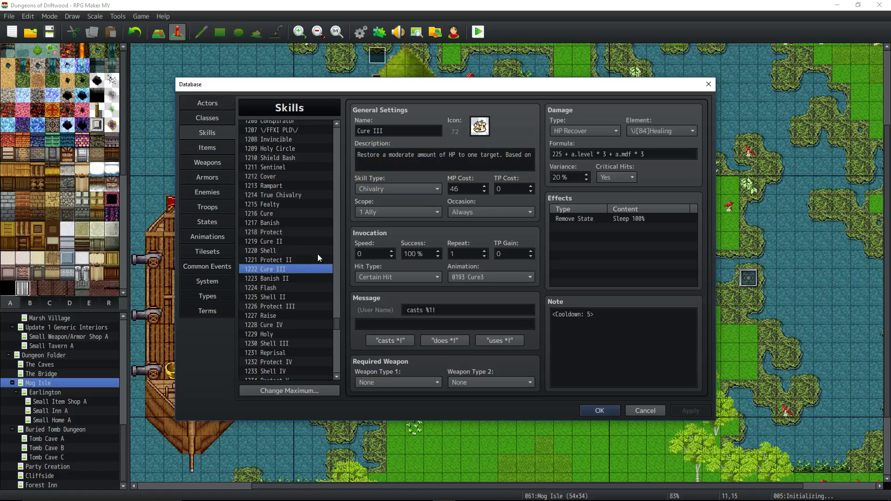
triple_click(579, 156)
double_click(455, 187)
left_click(552, 154)
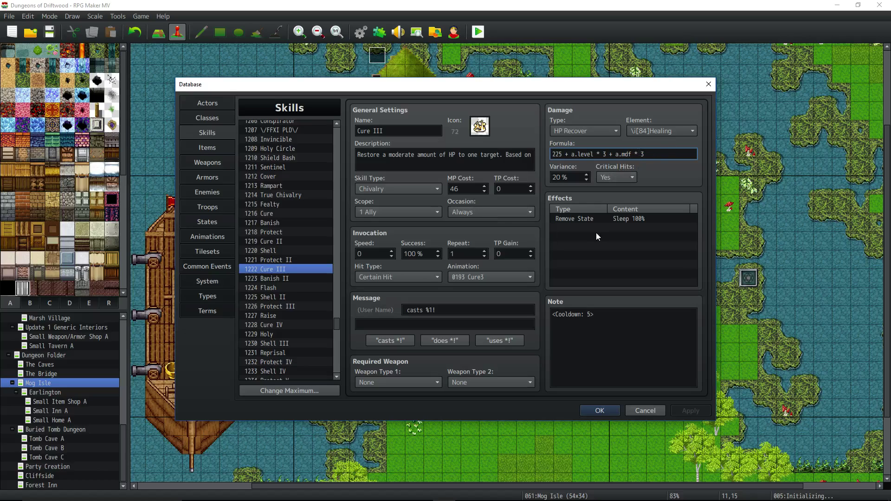
- Examine the Banish II spell's damage formula, including its a.mat and a.mdf multipliers
left_click(279, 279)
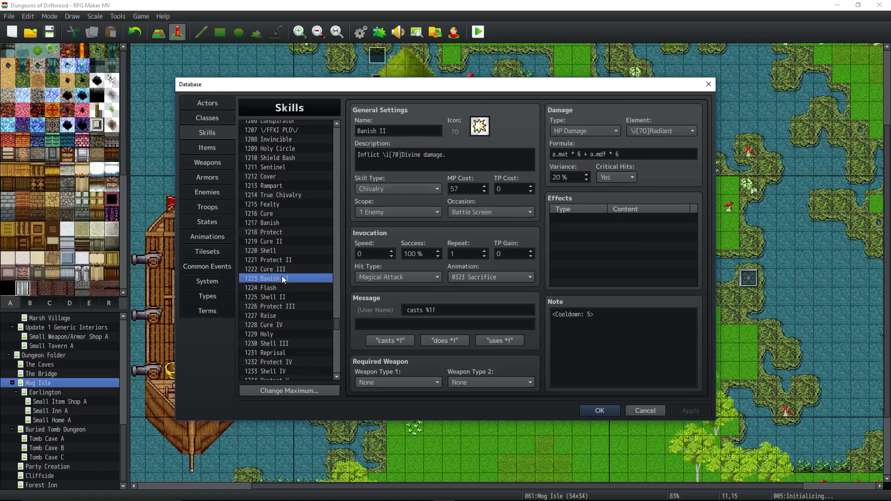
triple_click(635, 154)
left_click_drag(576, 154, 603, 155)
left_click(641, 154)
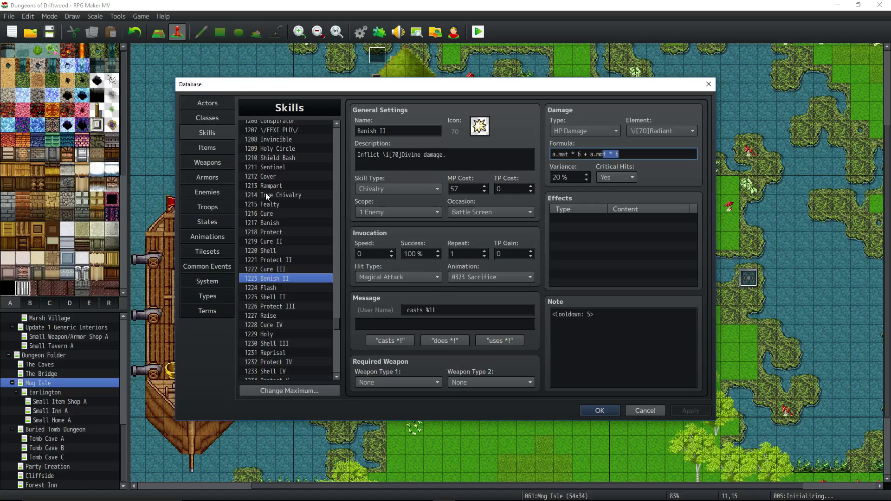
left_click(645, 150)
- Examine the Flash spell's name, description with its state code, MP cost and Cooldown note tag
left_click(268, 288)
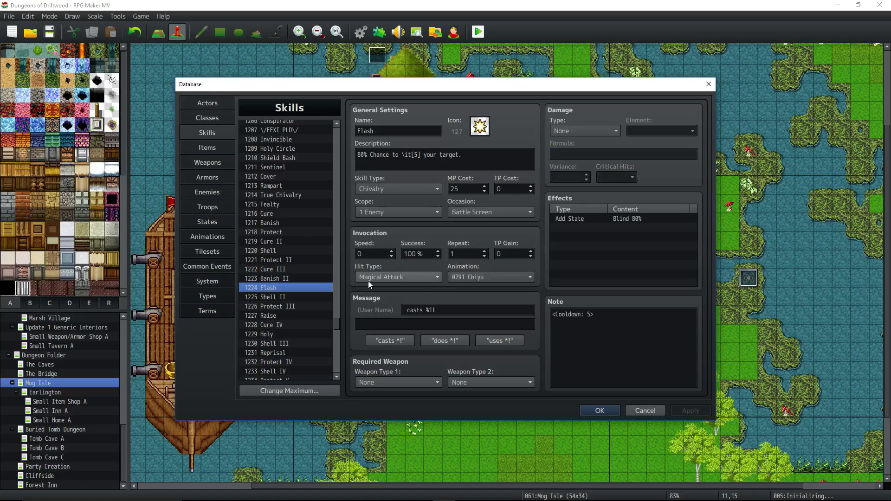
mouse_move(366, 268)
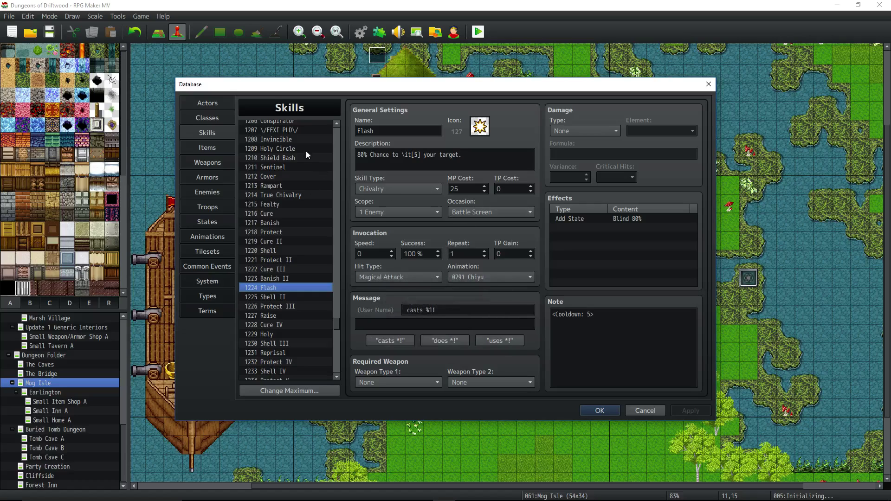
double_click(414, 129)
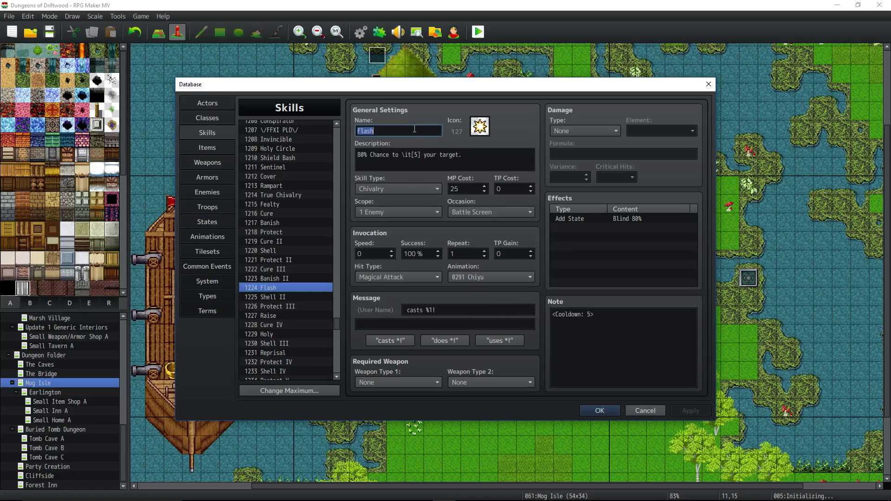
left_click(471, 160)
left_click(470, 155)
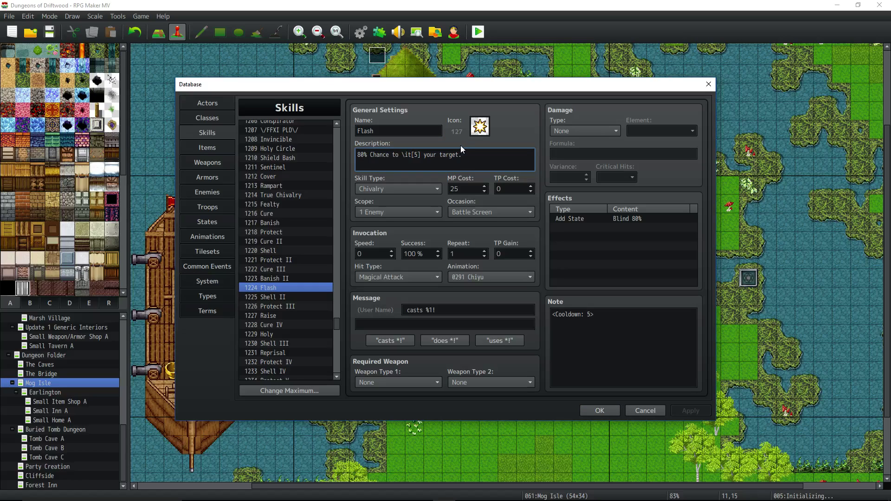
left_click_drag(472, 155, 428, 143)
left_click(459, 159)
left_click_drag(359, 160, 356, 157)
left_click(472, 159)
left_click_drag(473, 157, 377, 153)
left_click(504, 154)
left_click_drag(369, 155, 417, 155)
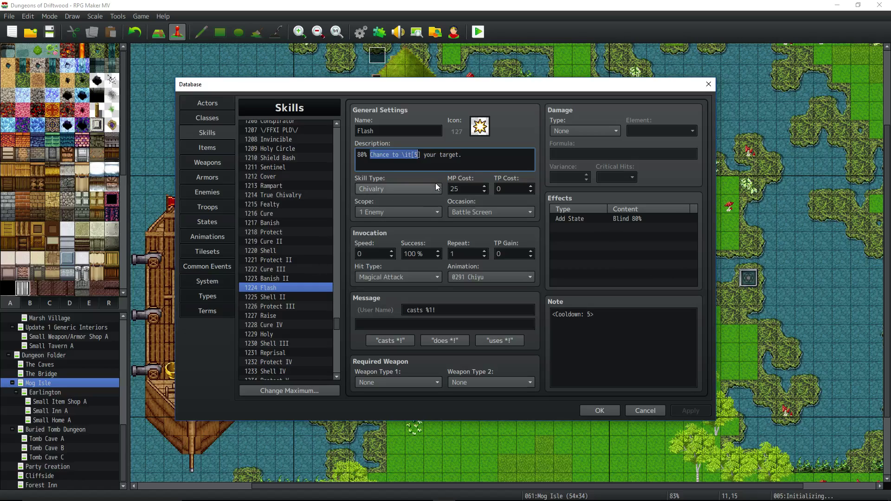
double_click(468, 189)
triple_click(586, 314)
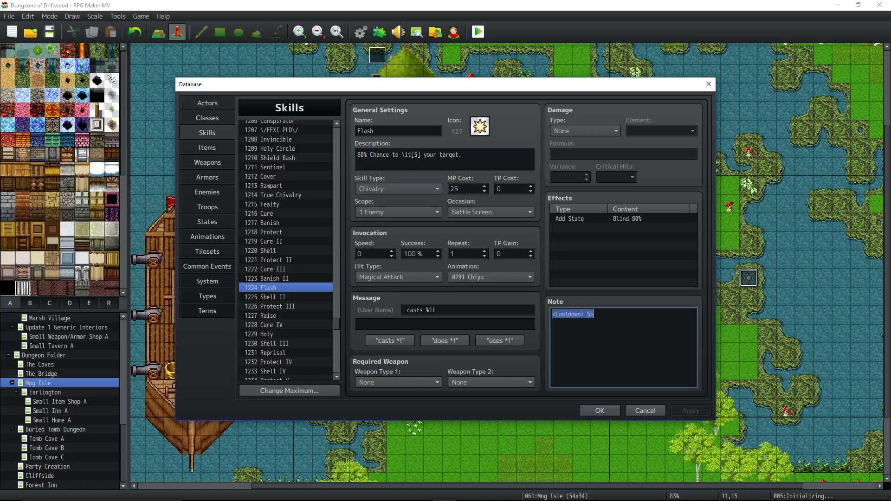
- Compare the settings of the Shell II and Protect III spells
left_click(286, 298)
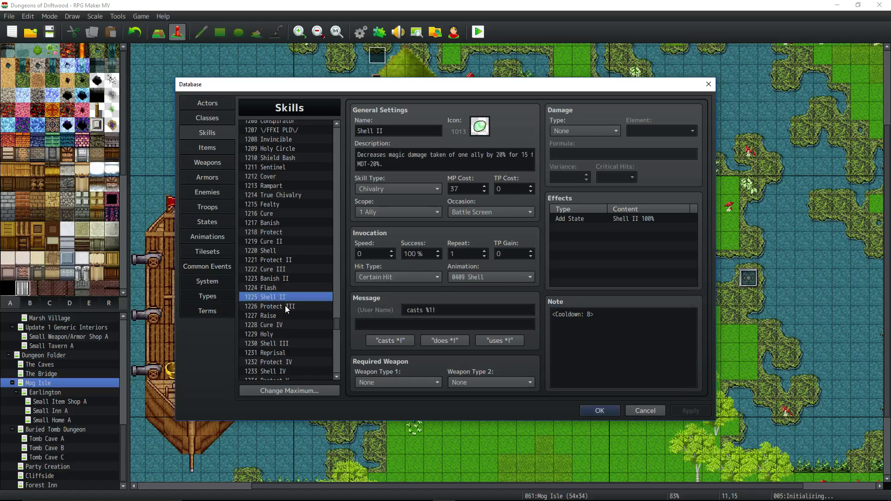
left_click(286, 307)
scroll(288, 308, "down", 2)
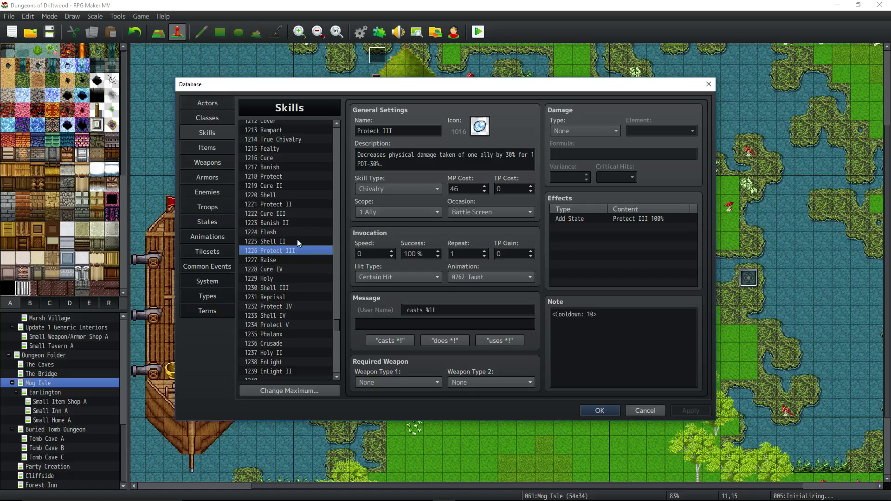
left_click(290, 240)
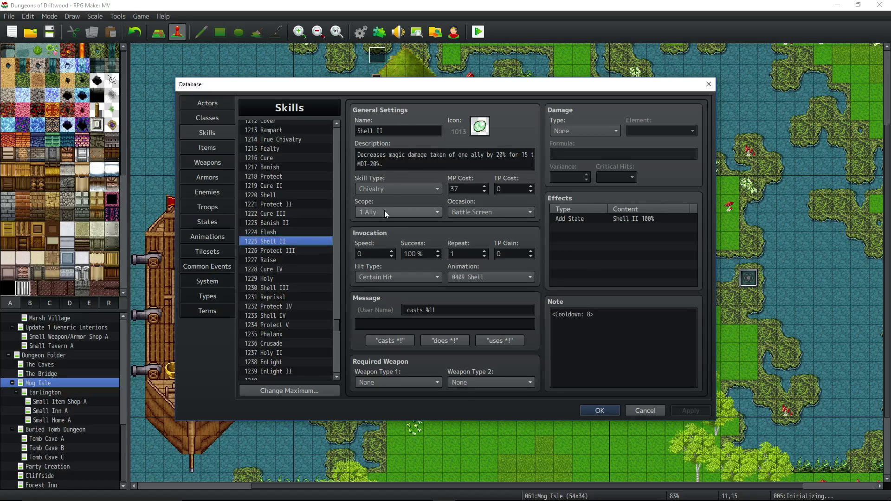
- Examine the Raise spell's Remove State and Recover HP effects, its full description and its Cooldown note tag
left_click(288, 259)
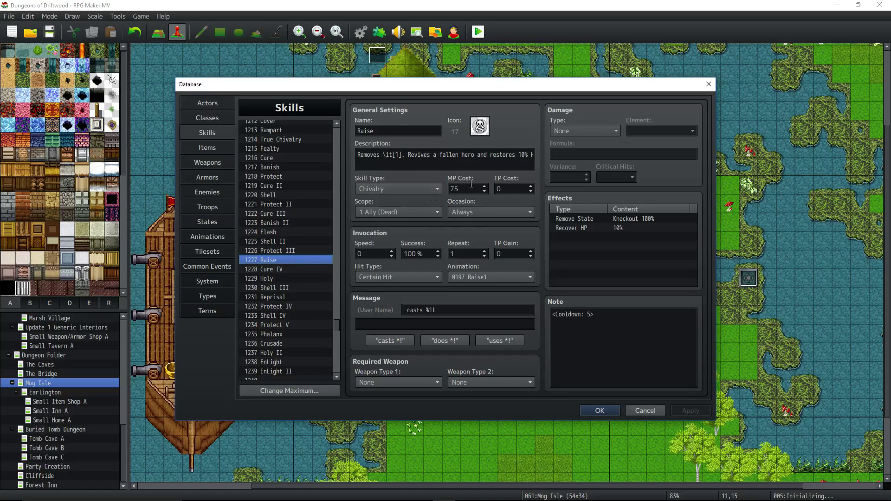
left_click(643, 219)
left_click(629, 224)
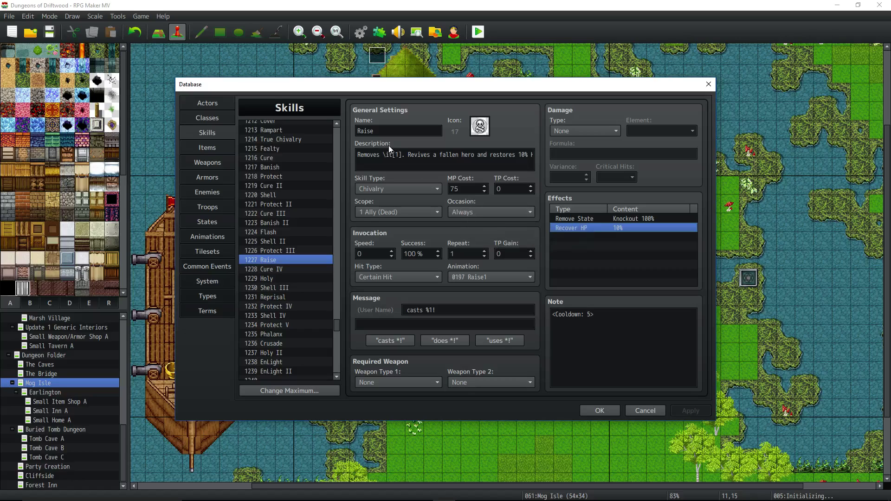
left_click_drag(358, 155, 539, 155)
left_click(406, 153)
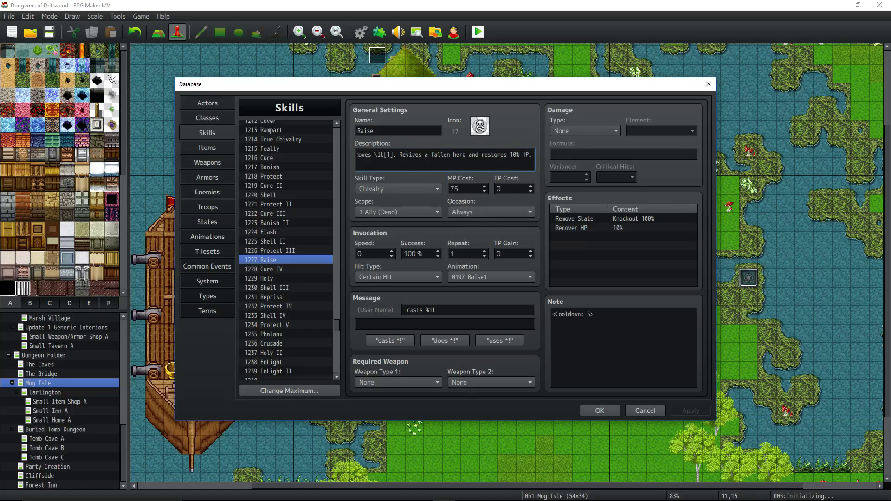
left_click_drag(660, 327, 547, 314)
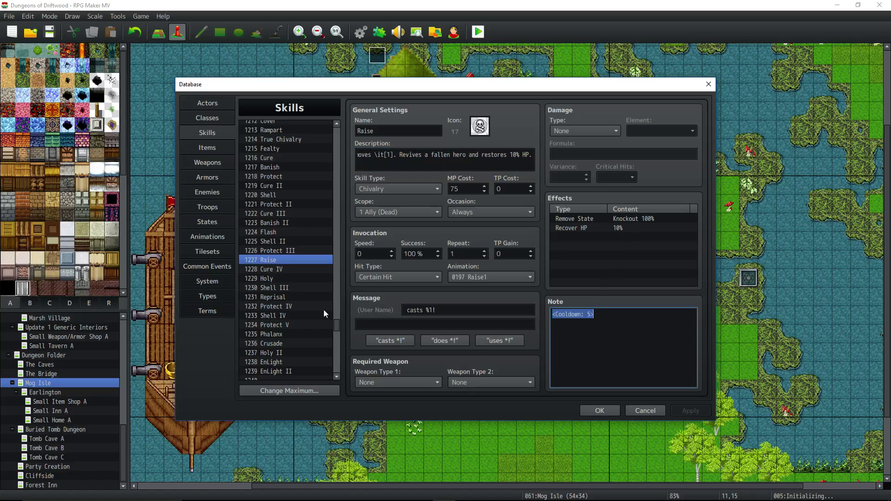
left_click(288, 270)
left_click(274, 259)
left_click_drag(658, 325, 528, 313)
left_click_drag(585, 315, 386, 265)
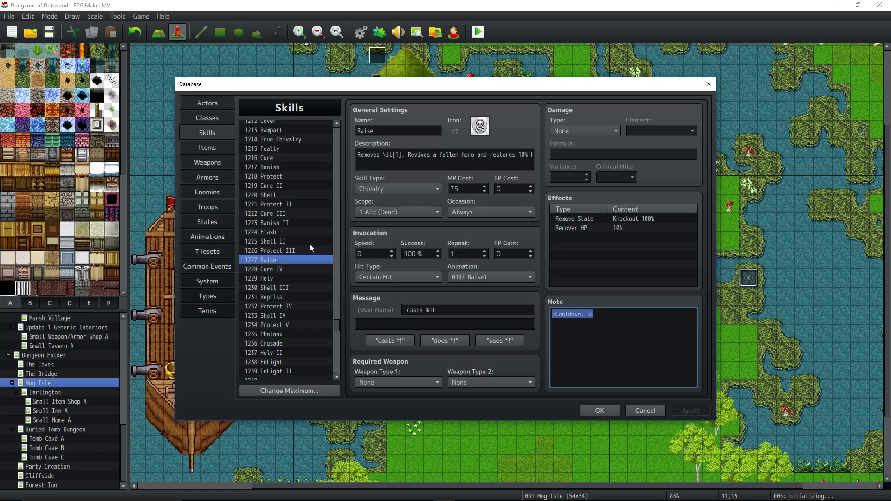
- Examine the Cure IV spell's recovery formula, Remove State effect, note lines and MP cost
left_click(268, 268)
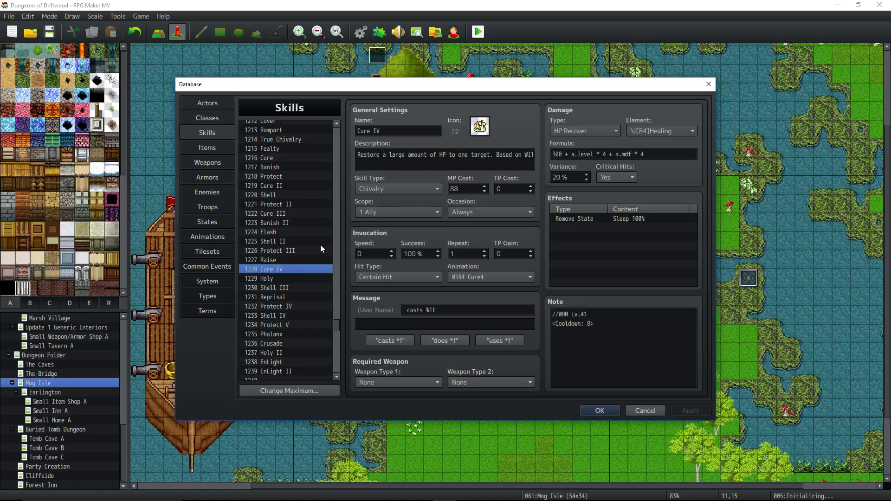
scroll(315, 239, "down", 1)
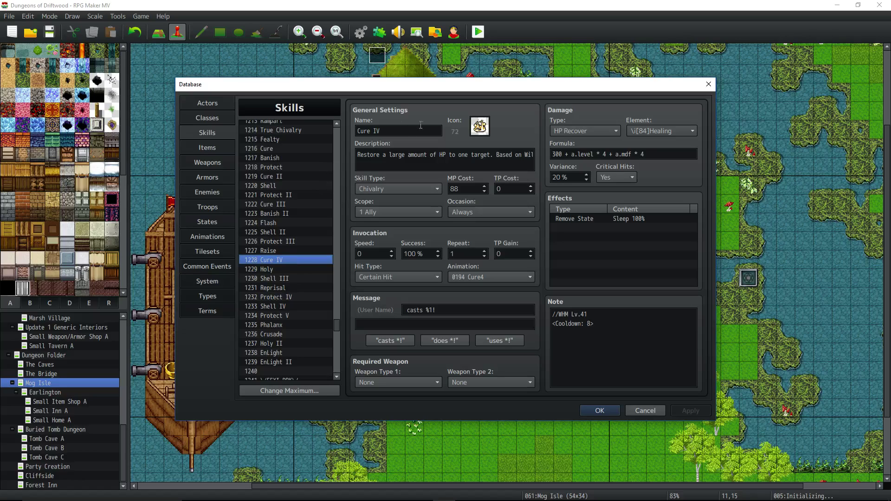
left_click(563, 154)
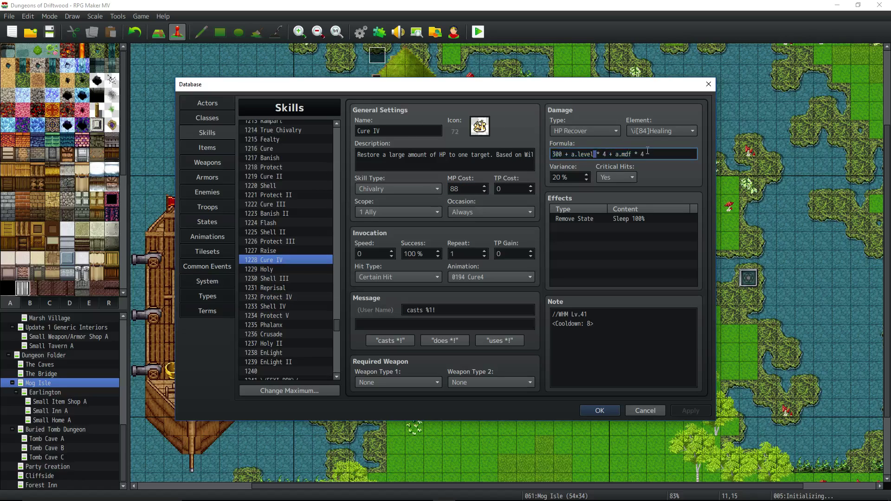
left_click(623, 219)
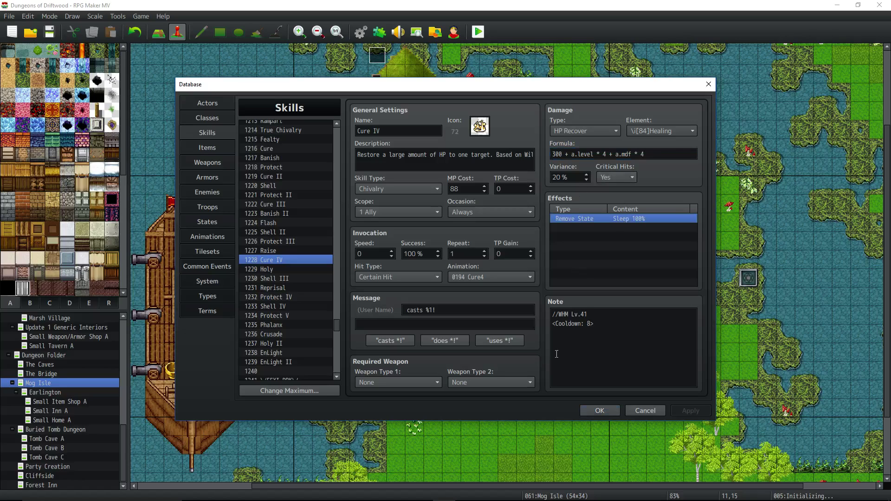
left_click_drag(613, 354, 549, 313)
left_click_drag(636, 326, 528, 326)
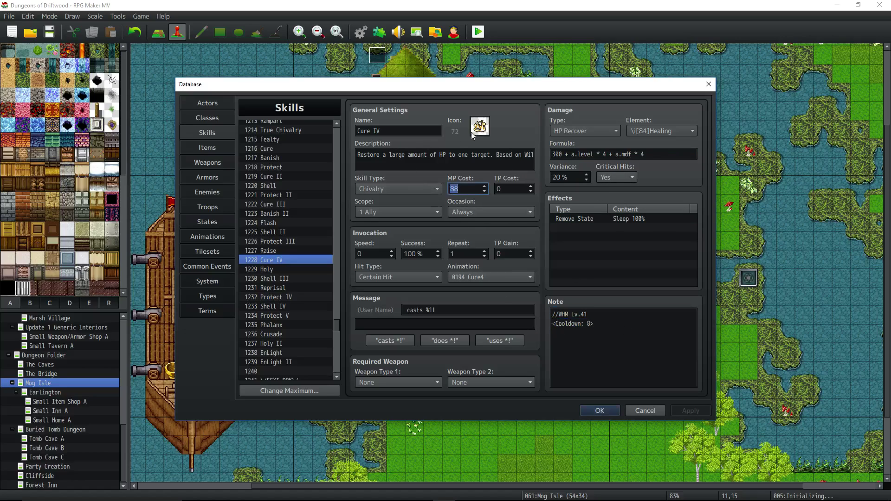
left_click(622, 155)
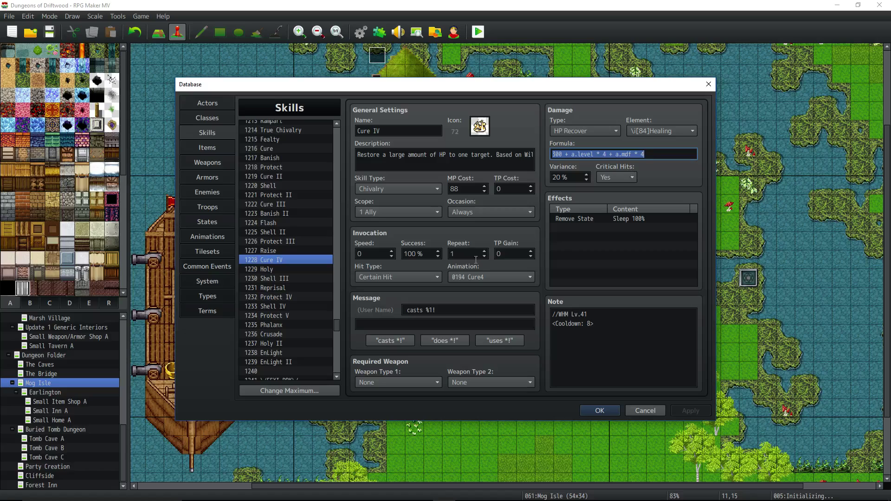
- Examine the Holy spell's Cooldown and Damage Cap note tags
left_click(262, 270)
left_click(630, 319)
key("ctrl+a")
left_click_drag(617, 323, 535, 321)
left_click_drag(608, 323, 544, 324)
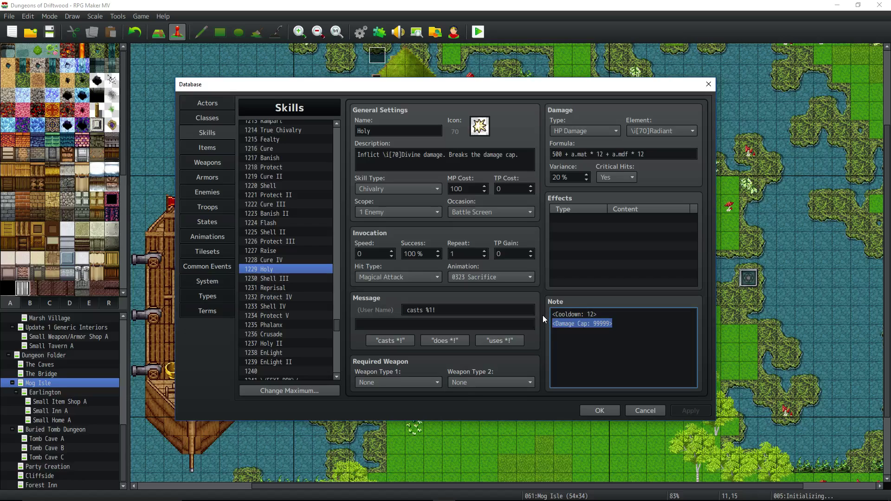
left_click_drag(613, 323, 542, 324)
left_click_drag(625, 325, 549, 322)
- Examine the Holy spell's damage formula, from its base amount to its a.mat and a.mdf multipliers
left_click(562, 157)
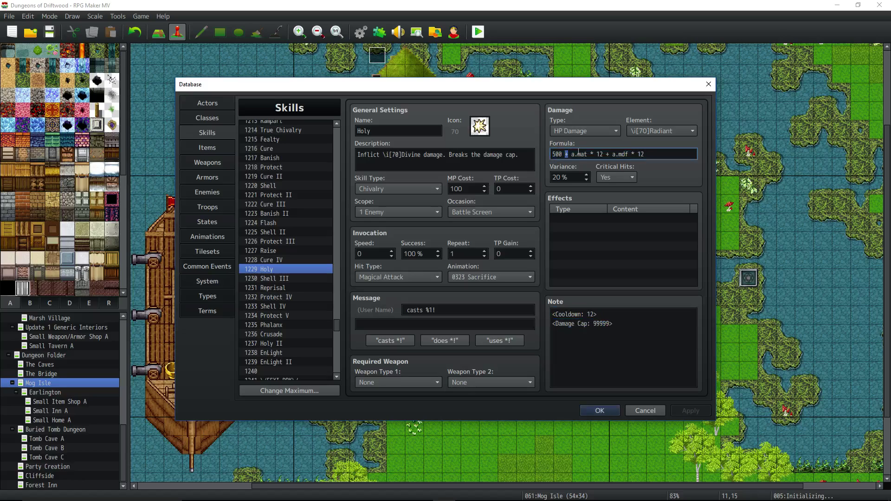
left_click_drag(646, 154, 557, 155)
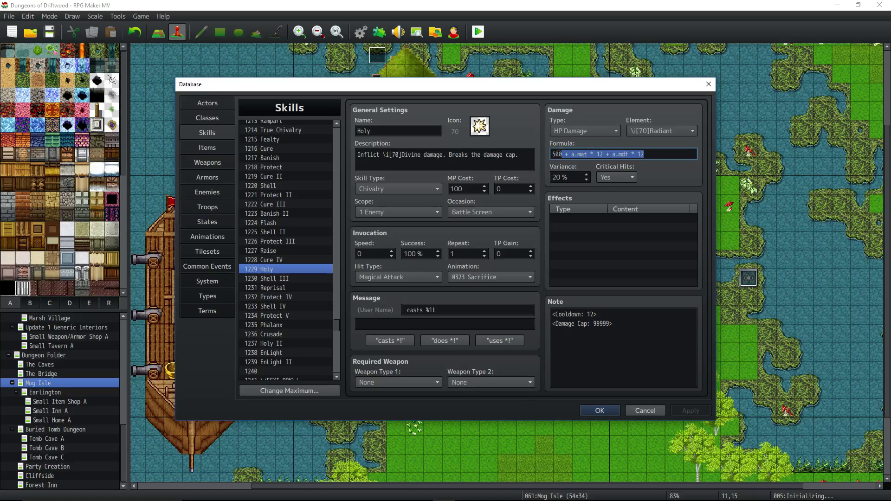
left_click(645, 155)
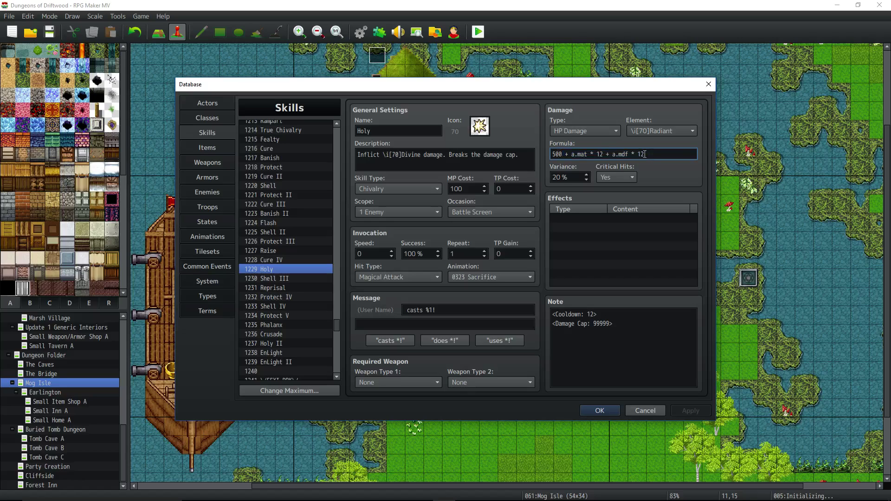
left_click_drag(659, 154, 635, 154)
- Glance at the Shell III spell and return to Holy to recheck its note tags and MP cost
left_click(280, 279)
left_click(277, 269)
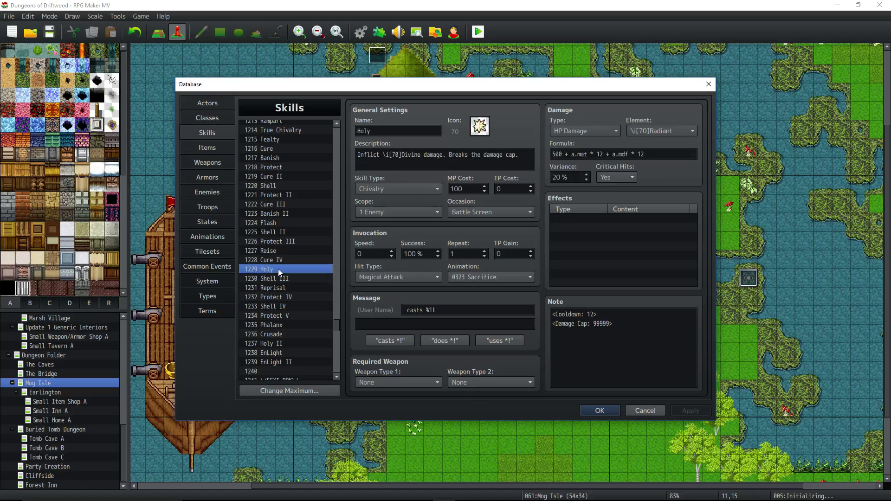
left_click(603, 317)
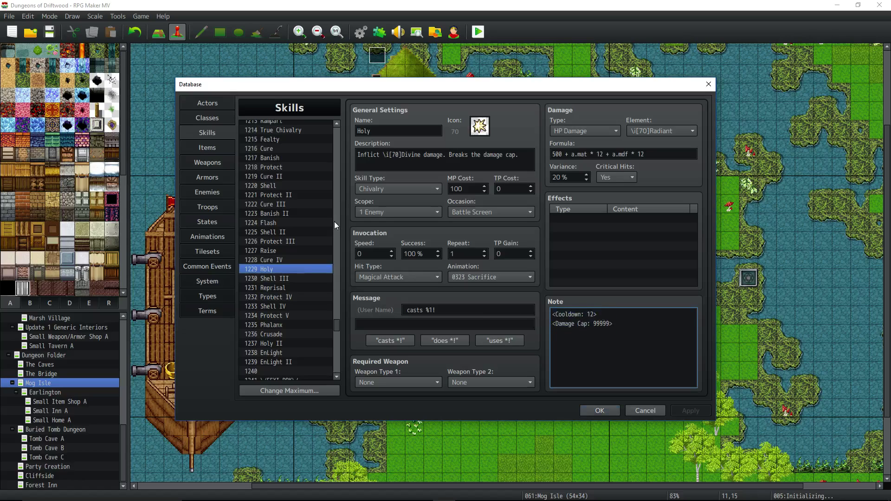
left_click(468, 189)
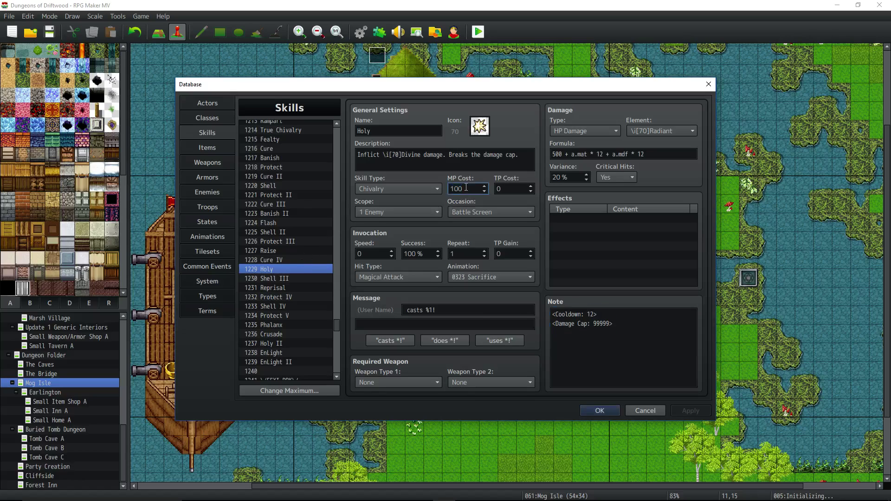
- Check the Holy spell's MP cost, and examine the Shell III spell's description and MP cost
left_click_drag(468, 187, 448, 190)
left_click(279, 280)
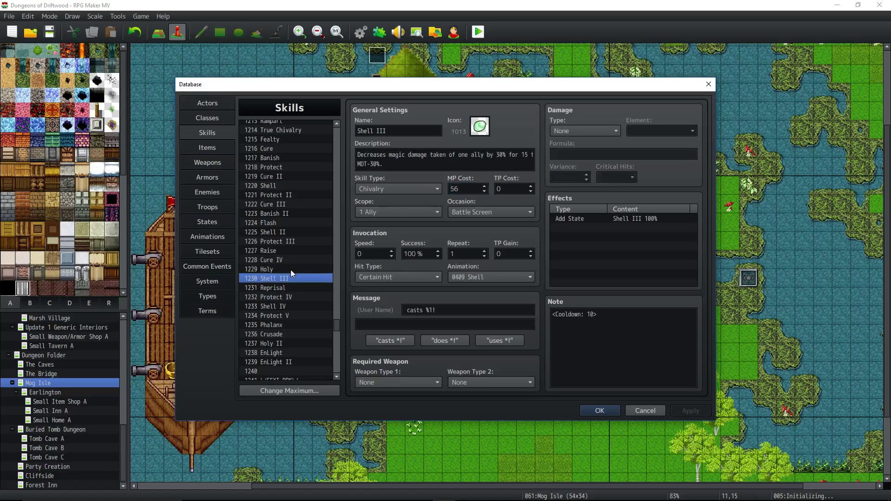
left_click(400, 166)
left_click(460, 189)
mouse_move(355, 155)
left_mouse_down()
mouse_move(534, 156)
mouse_move(356, 164)
left_mouse_up()
left_click(361, 165)
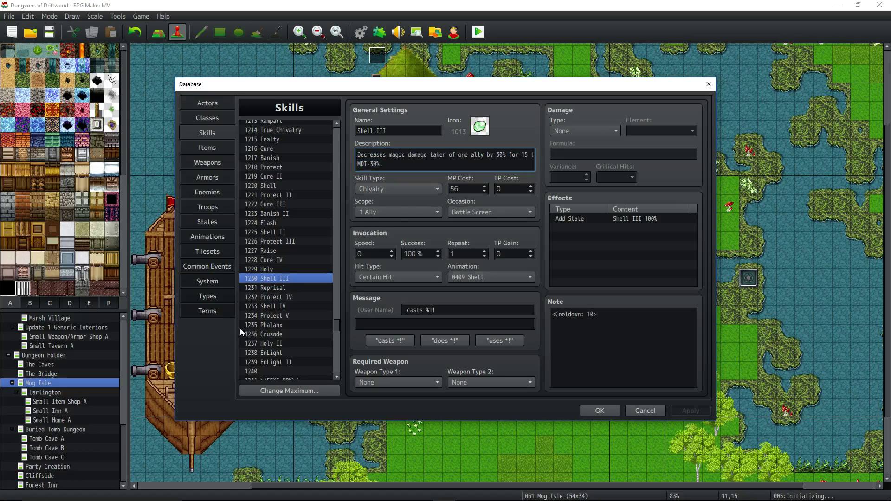
- Examine the Reprisal skill's guard rate description and its Add State effect
left_click(286, 288)
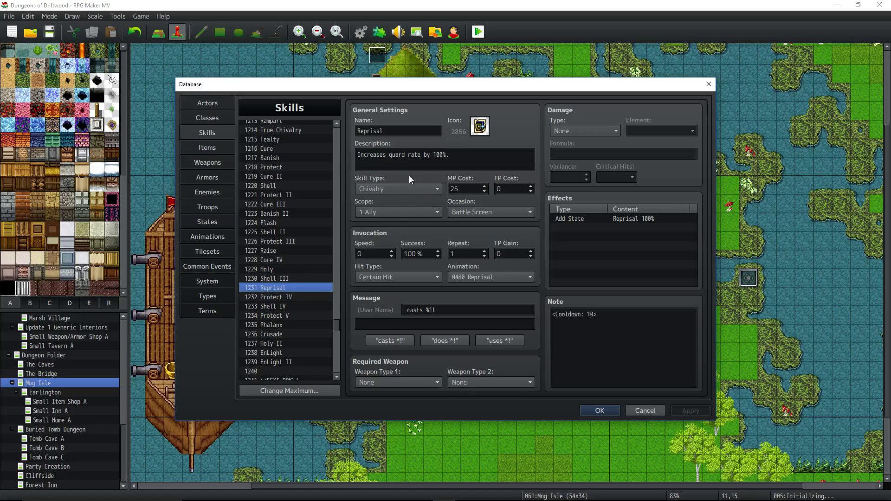
triple_click(393, 155)
left_click(444, 160)
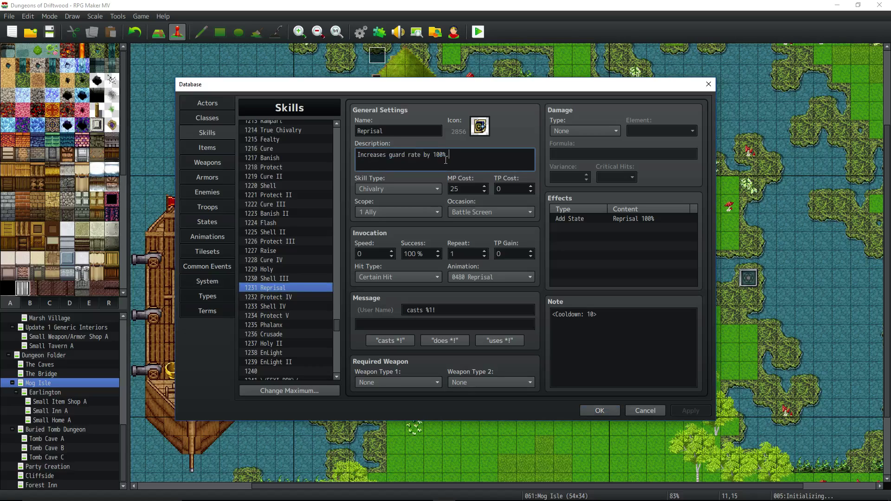
left_click(650, 219)
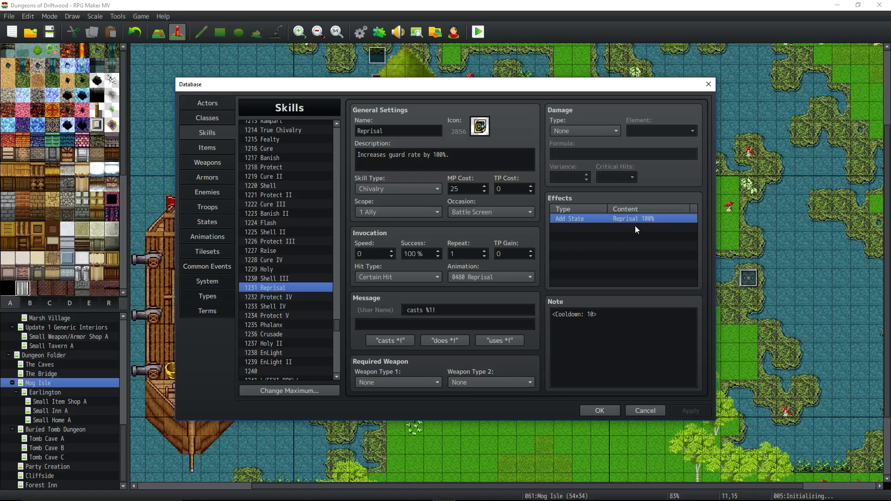
- Set the Guard Effect trait of the Reprisal state to 200%
left_click(215, 224)
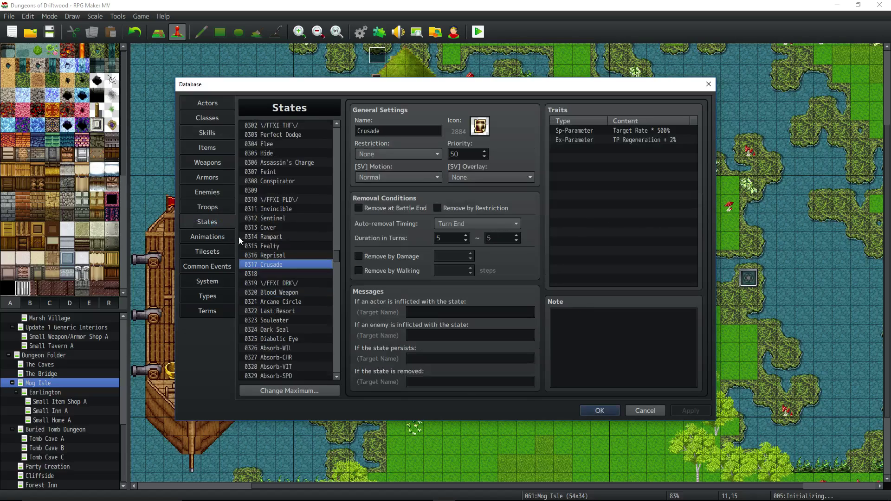
left_click(294, 256)
left_click(643, 135)
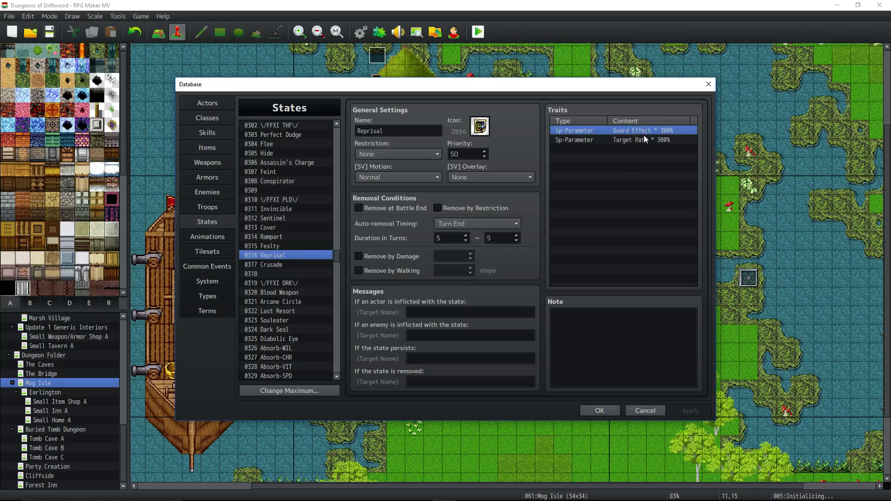
left_click(638, 140)
right_click(643, 131)
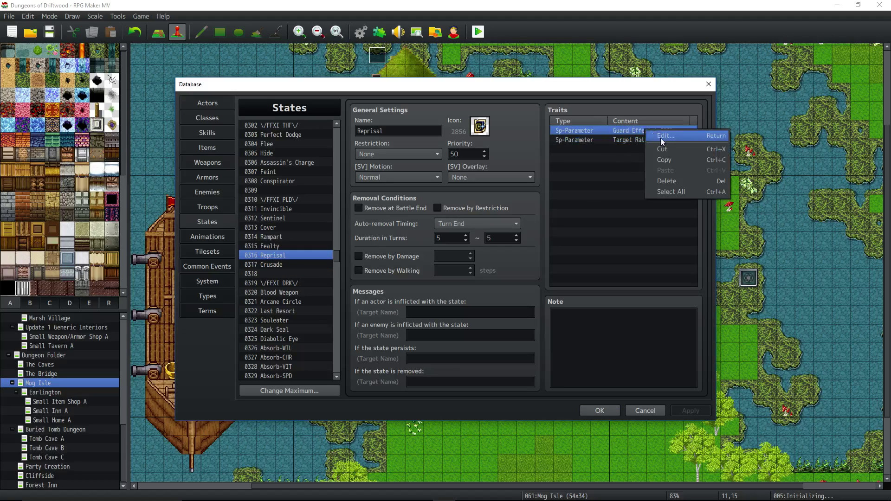
left_click(668, 135)
type("200")
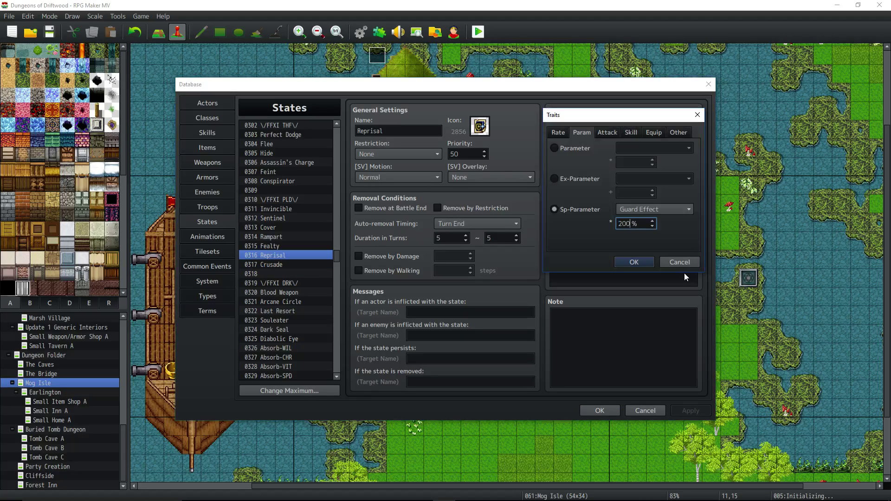
key("Return")
- Change the Reprisal skill's description to "Increases guard rate by 200%. Increases chance of being target."
left_click(630, 141)
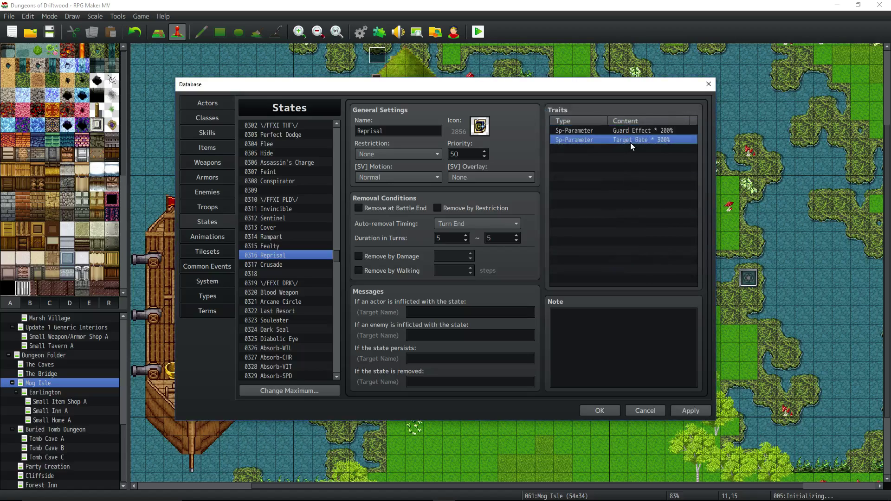
left_click(210, 133)
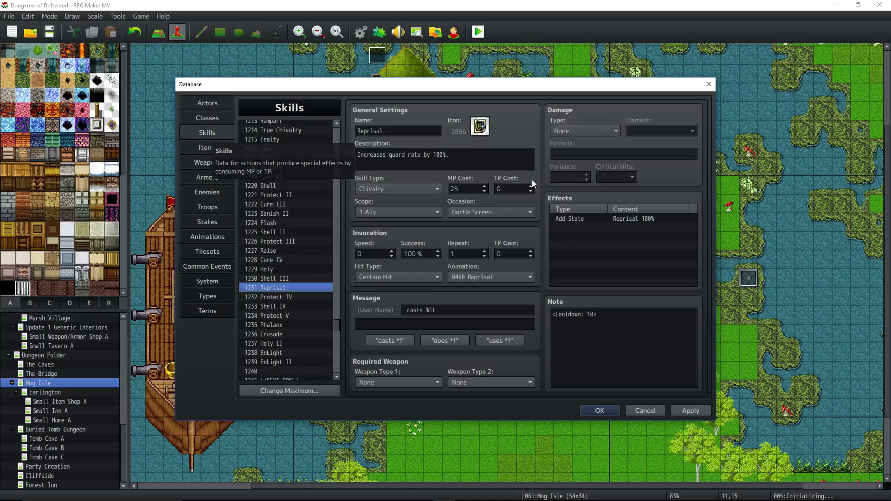
double_click(441, 154)
type("2")
type("00%.")
type(" Increases ")
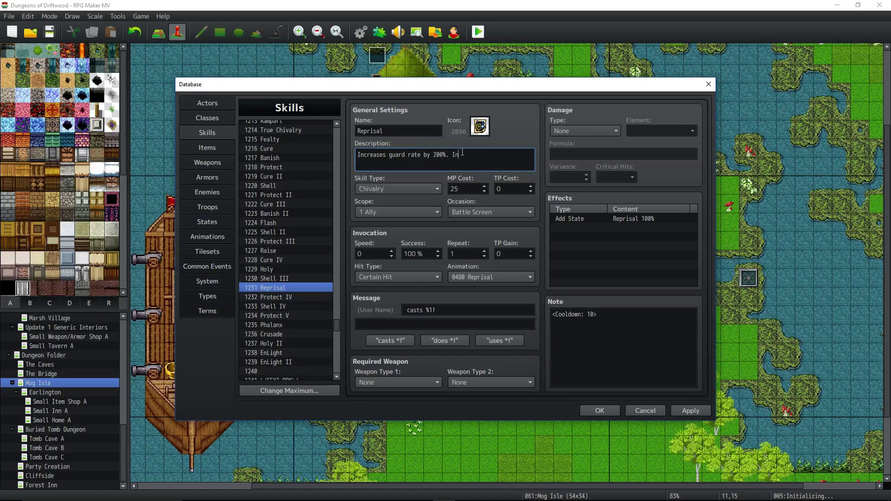
type("chance of being target.")
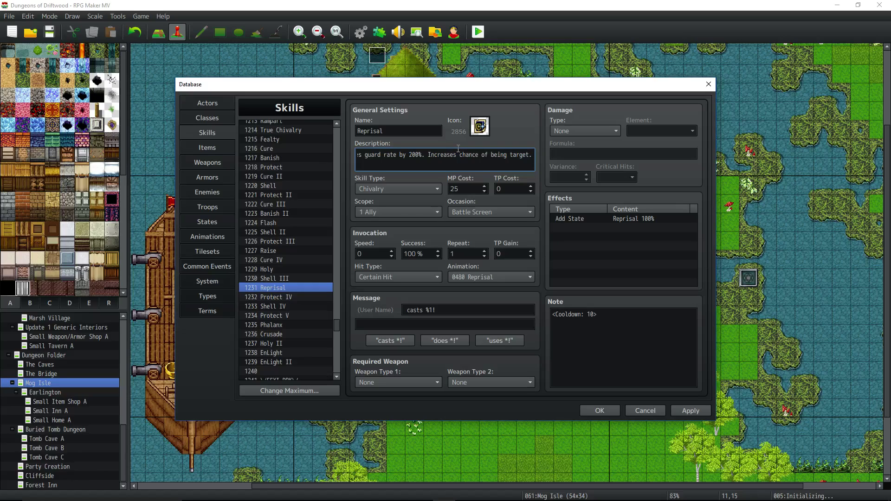
- Recheck the Reprisal skill's description, MP cost, Cooldown note tag and Add State effect
left_click_drag(464, 166, 331, 138)
left_click(436, 155)
double_click(436, 155)
left_click_drag(436, 155, 367, 154)
left_click(476, 160)
double_click(464, 189)
left_click(597, 333)
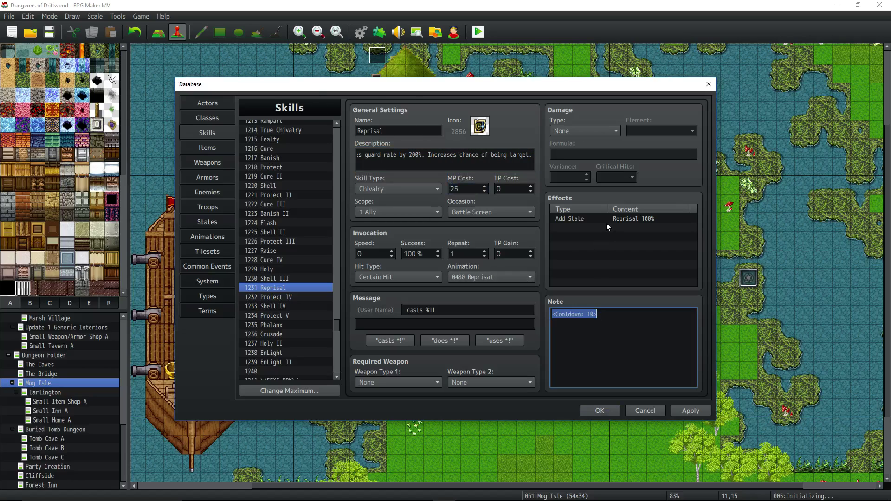
left_click(605, 221)
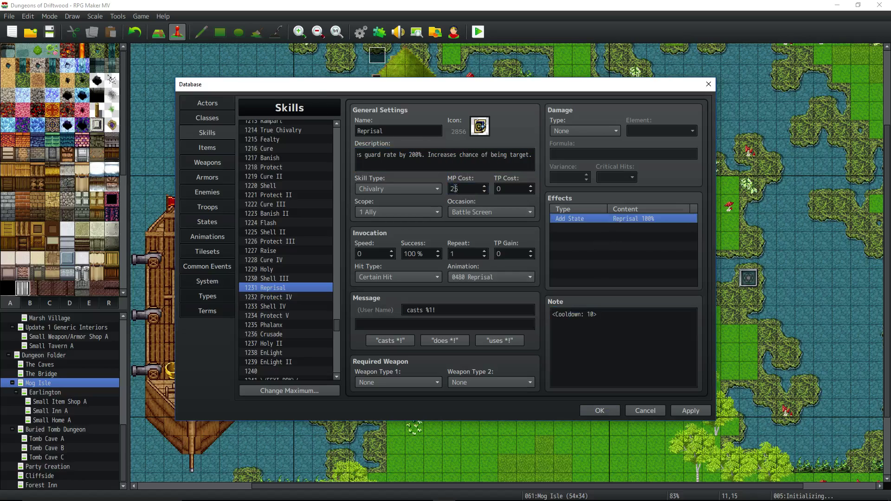
- Examine the Protect IV spell's MP cost and damage reduction description
left_click(273, 296)
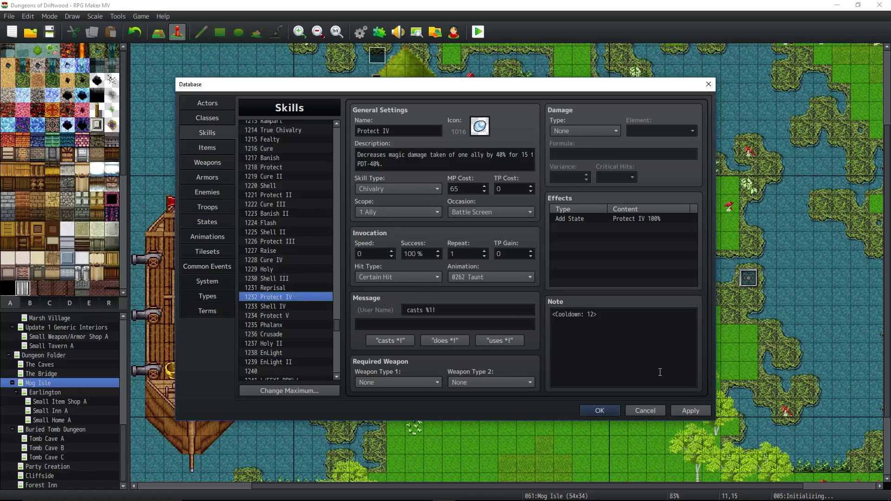
scroll(305, 284, "down", 2)
left_click(458, 188)
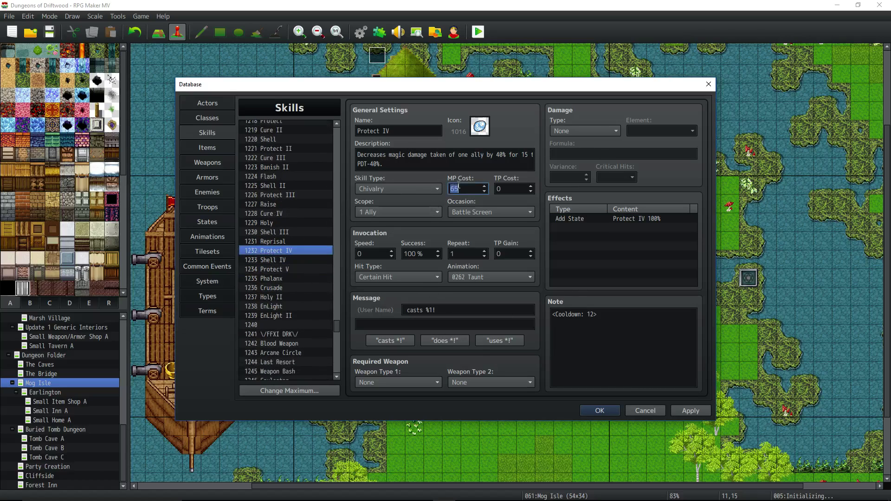
left_click(371, 164)
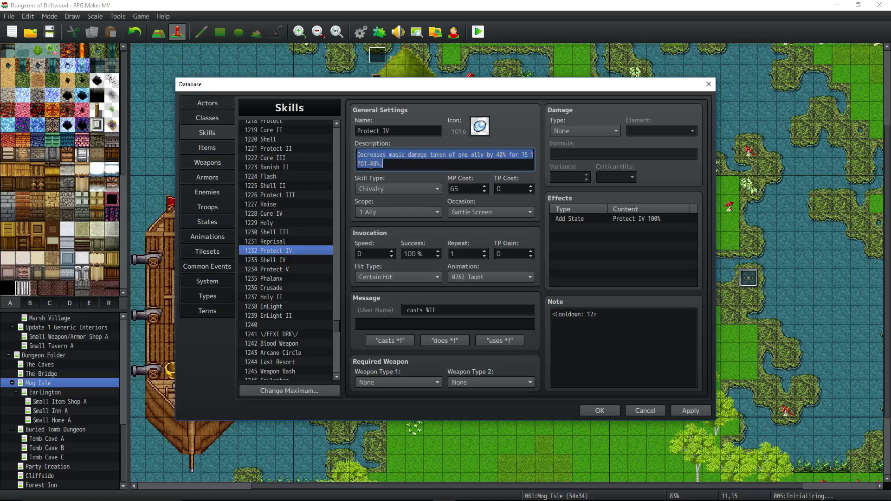
- Examine the Shell IV spell's MP cost, Cooldown note tag and magic damage reduction description
left_click(299, 257)
left_click(474, 188)
left_click(627, 314)
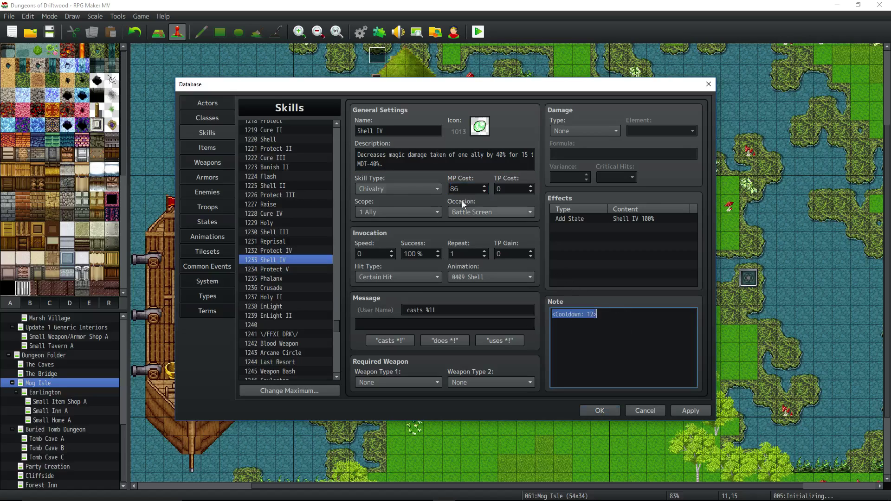
left_click(377, 165)
left_click_drag(385, 164, 341, 157)
left_click(410, 165)
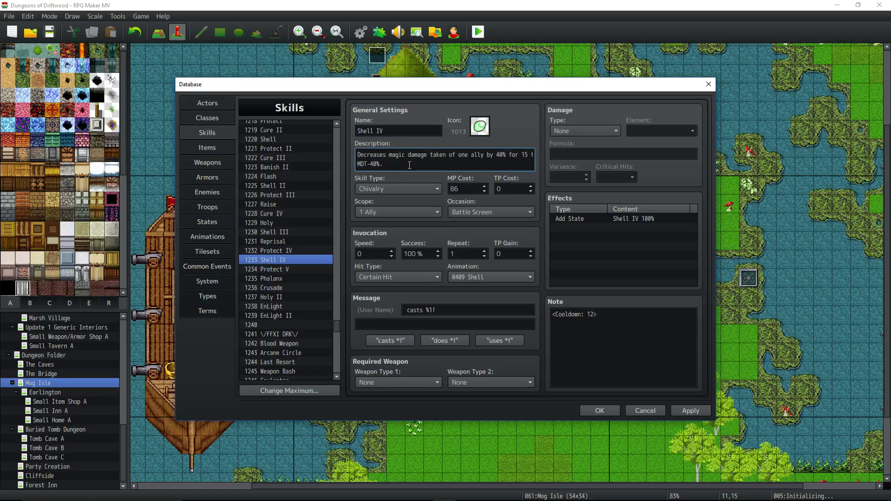
- Examine the Protect V spell's physical damage reduction description and its Cooldown note tag
left_click(278, 269)
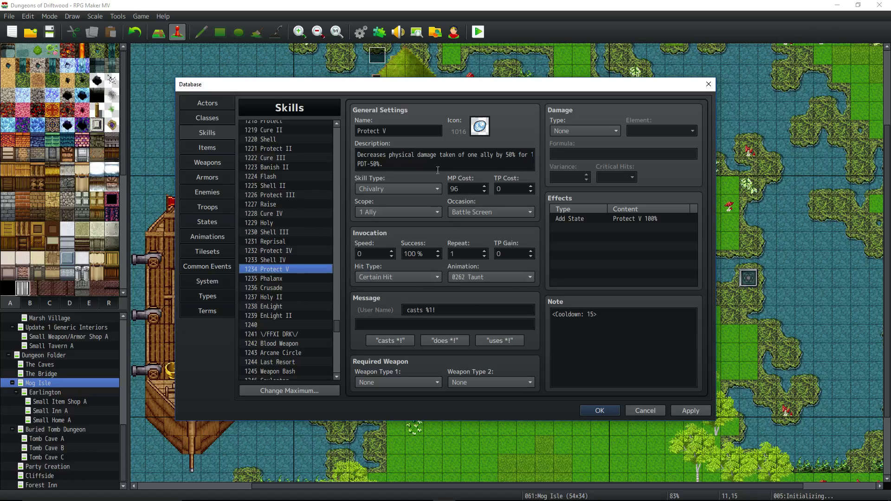
left_click(442, 167)
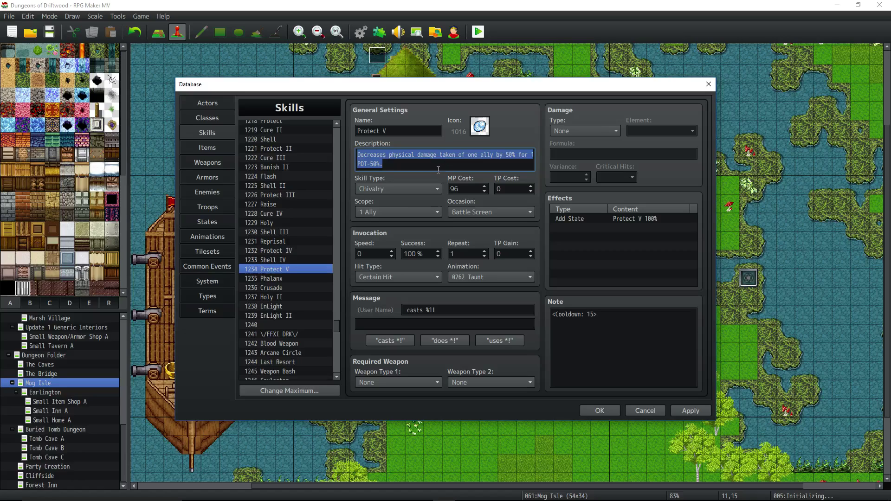
left_click(288, 268)
left_click(288, 278)
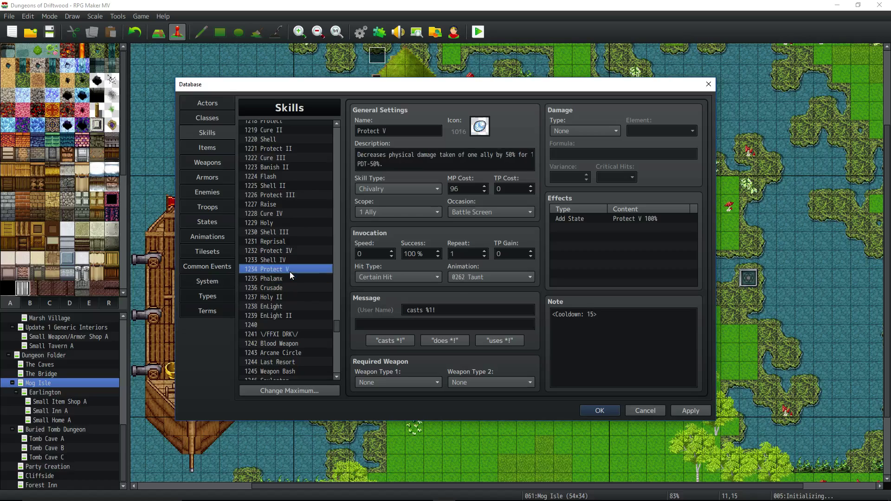
left_click(291, 269)
triple_click(633, 312)
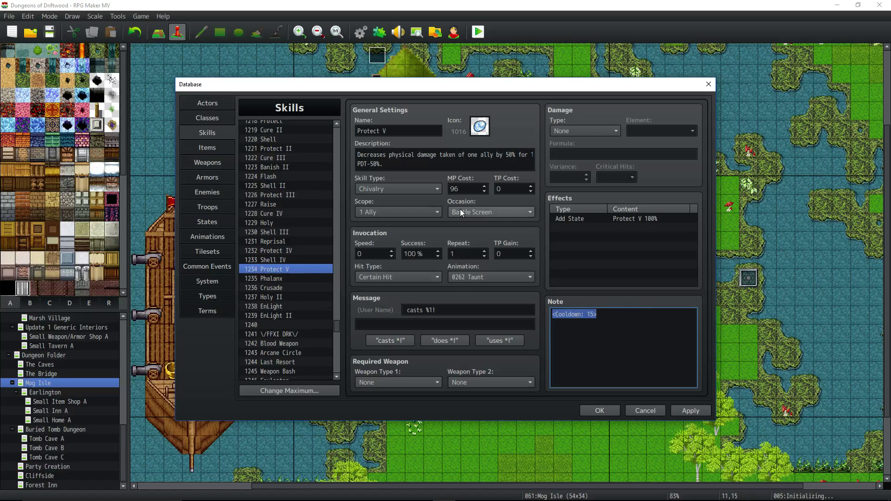
left_click(617, 327)
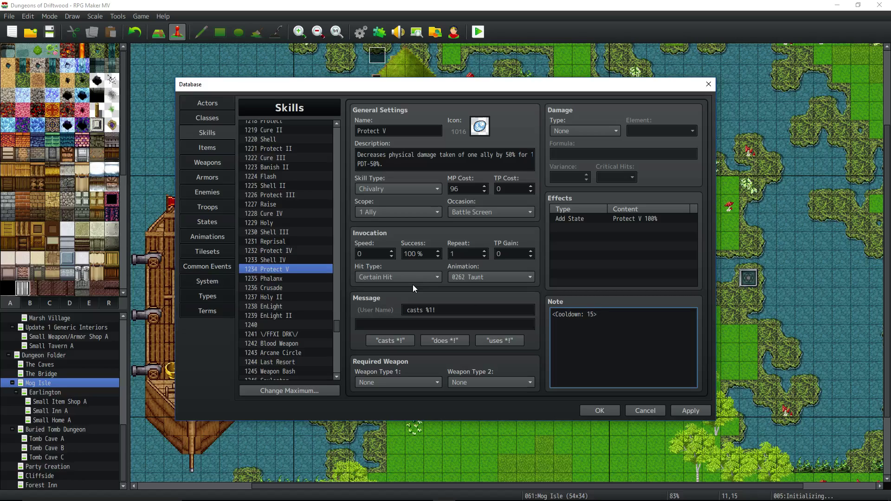
key("ctrl+a")
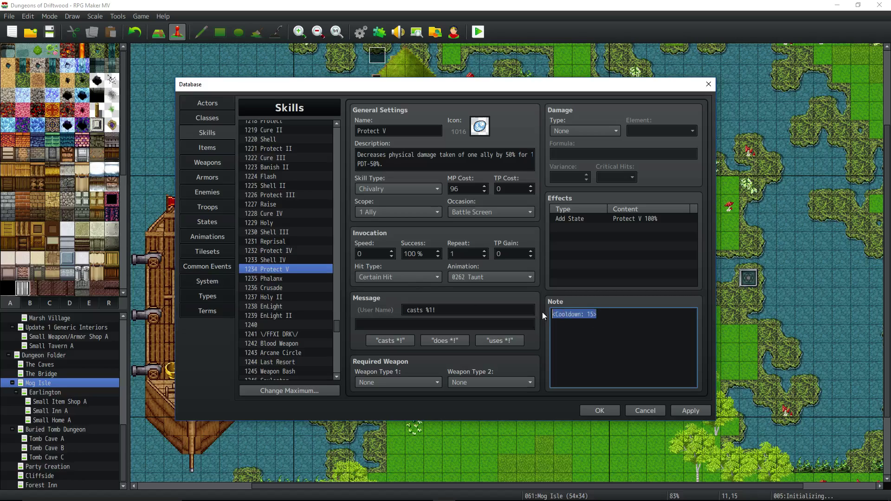
- Examine the Phalanx spell's full description and its Cooldown note tag
left_click(274, 278)
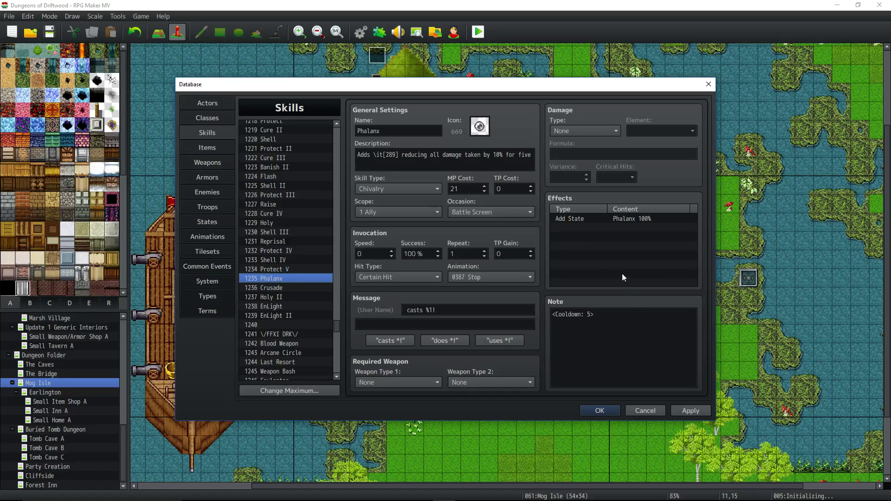
left_click_drag(360, 155, 558, 162)
left_click(504, 155)
left_click(602, 365)
left_click(600, 324)
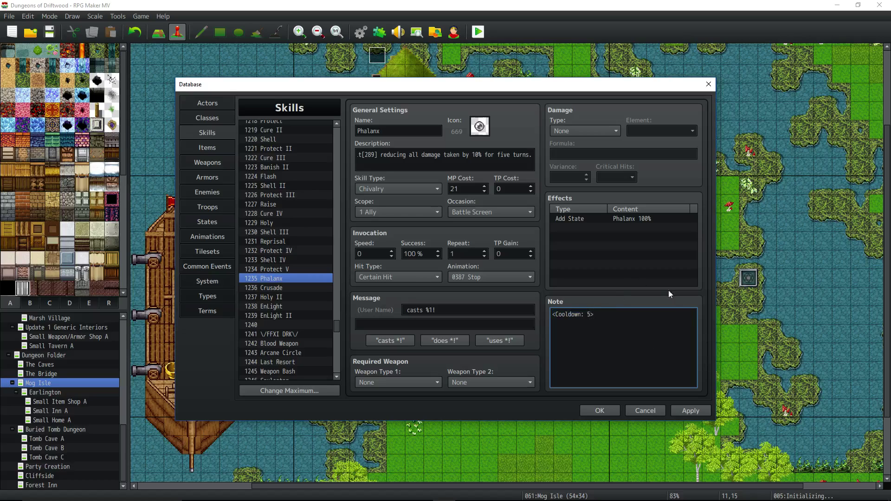
- Read through the Crusade skill's description, including the TP restoration and Regain wording
left_click(286, 286)
left_click_drag(437, 156, 518, 157)
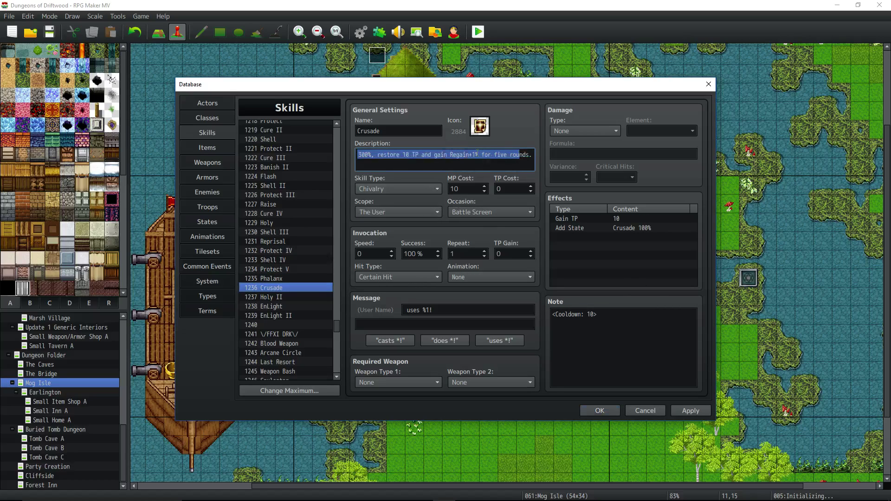
left_click(421, 159)
left_click_drag(371, 155, 356, 156)
left_click_drag(431, 156, 539, 169)
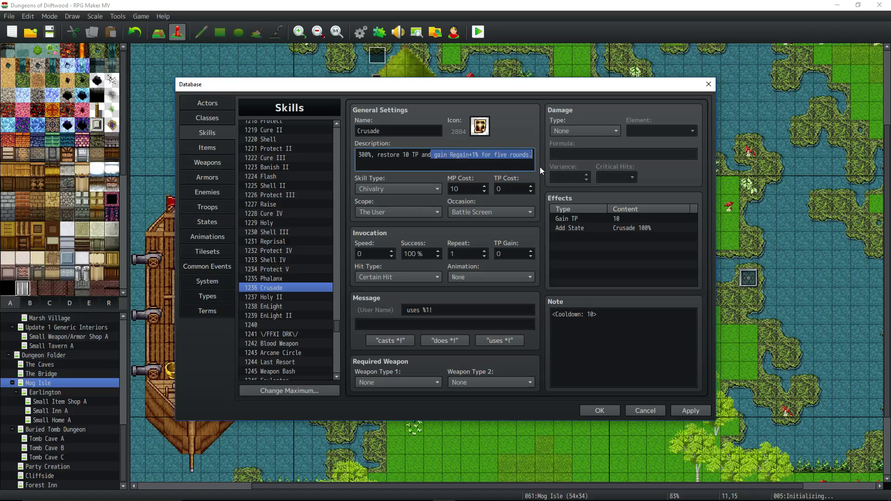
left_click_drag(390, 156, 460, 157)
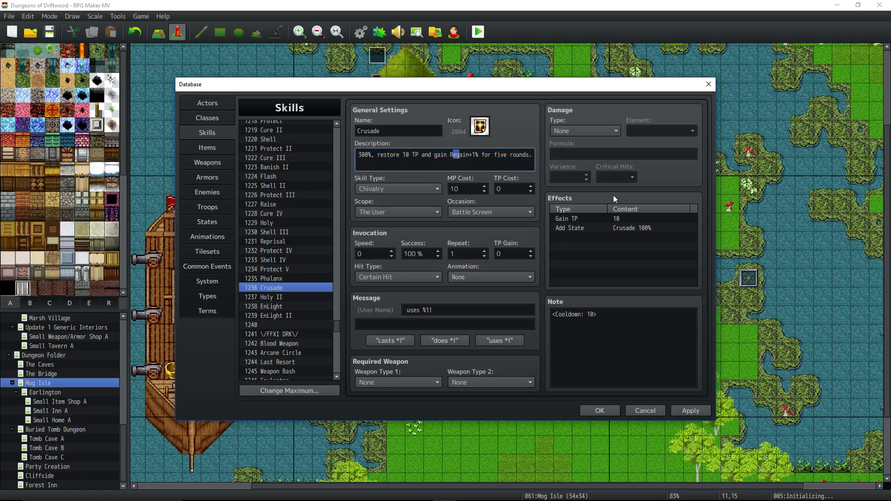
- Compare the Crusade skill's Gain TP and Add State effects with the Regain part of its description
left_click(613, 216)
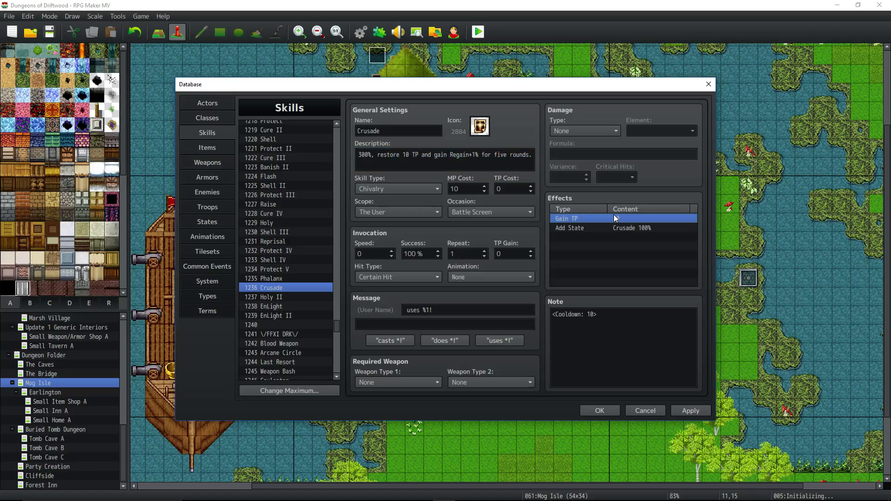
left_click(568, 228)
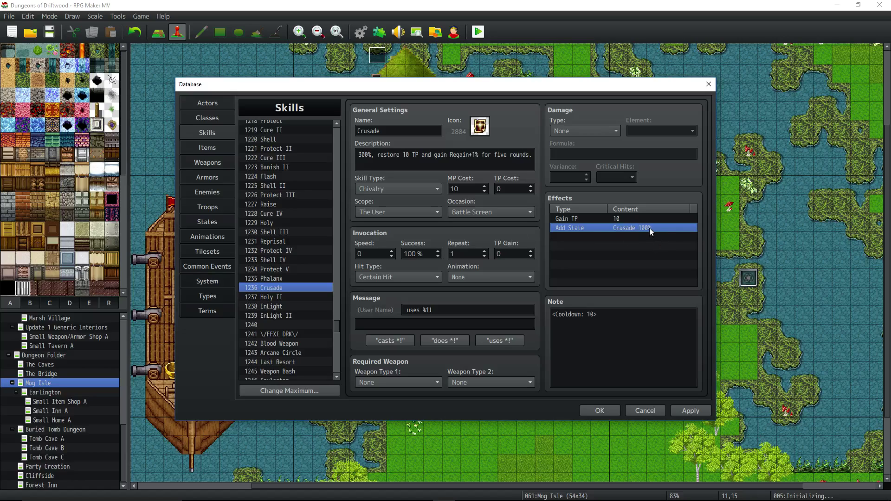
left_click_drag(358, 156, 497, 155)
left_click(502, 153)
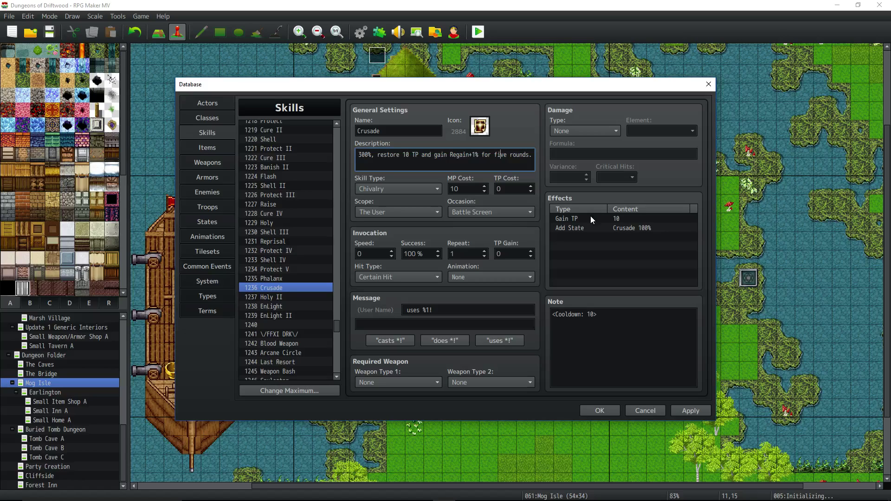
left_click_drag(485, 154, 454, 155)
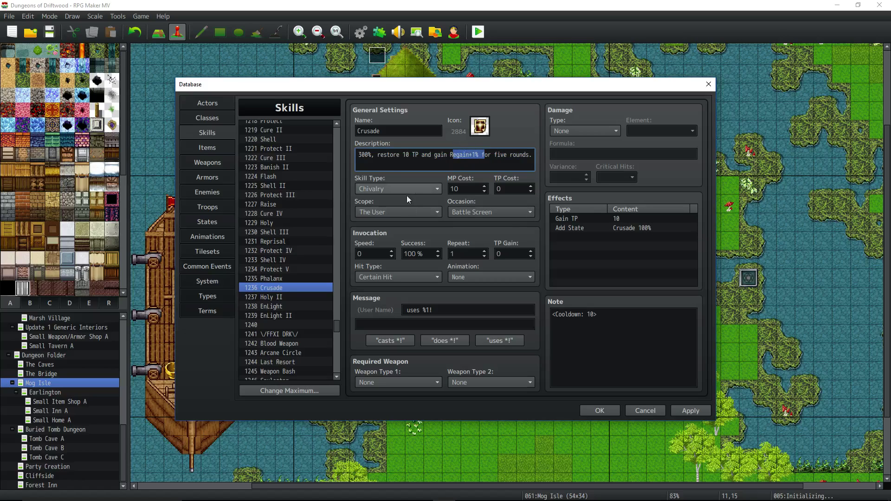
- Set the Holy II skill's MP cost to 250 and apply the change
left_click(286, 296)
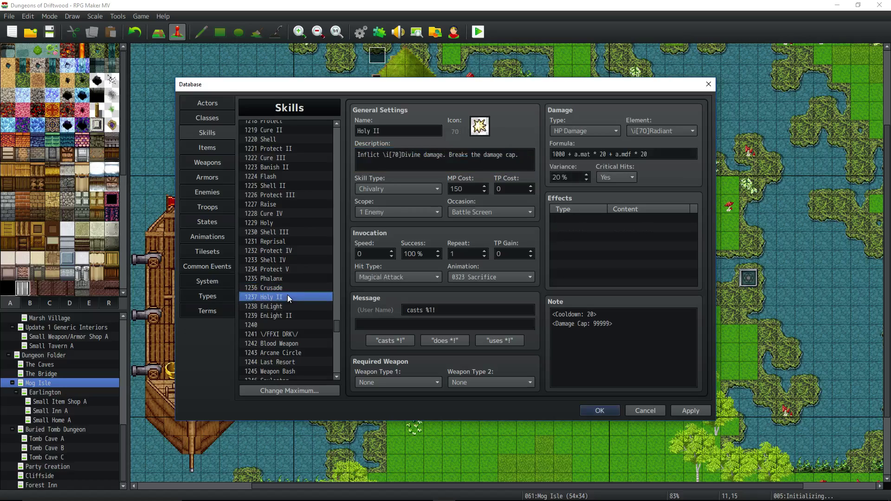
left_click_drag(552, 314, 612, 324)
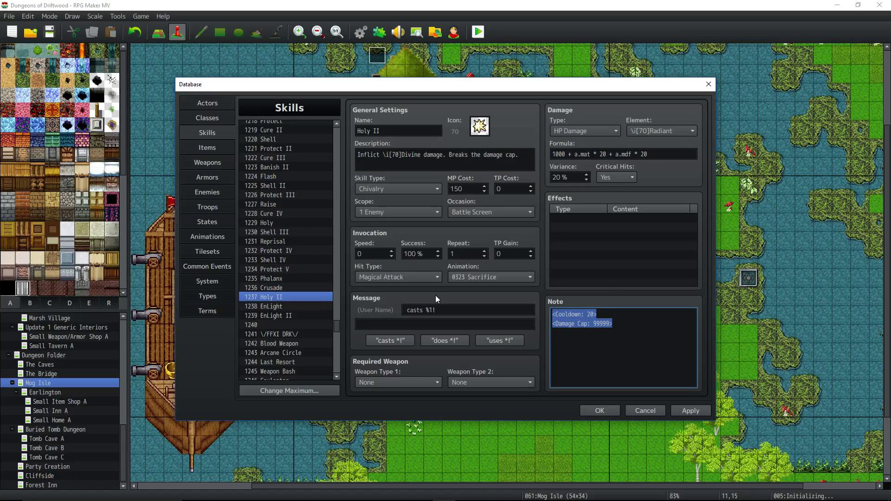
double_click(466, 188)
type("250")
left_click(694, 407)
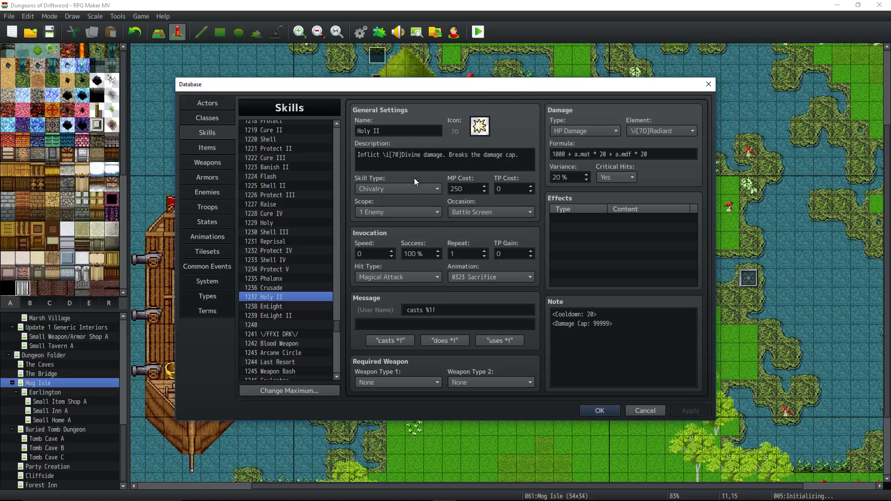
- Replace "Divine" with "Radiant" as the damage element in the Holy II description
triple_click(409, 148)
double_click(410, 154)
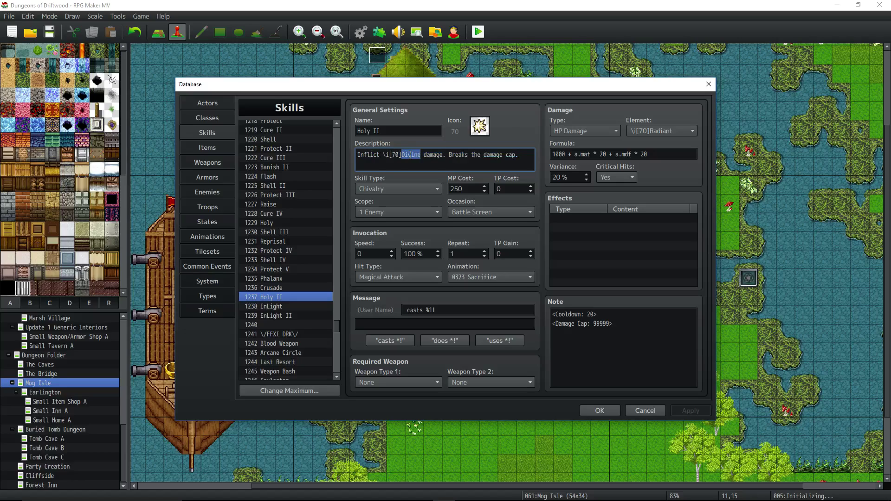
type("Radiant")
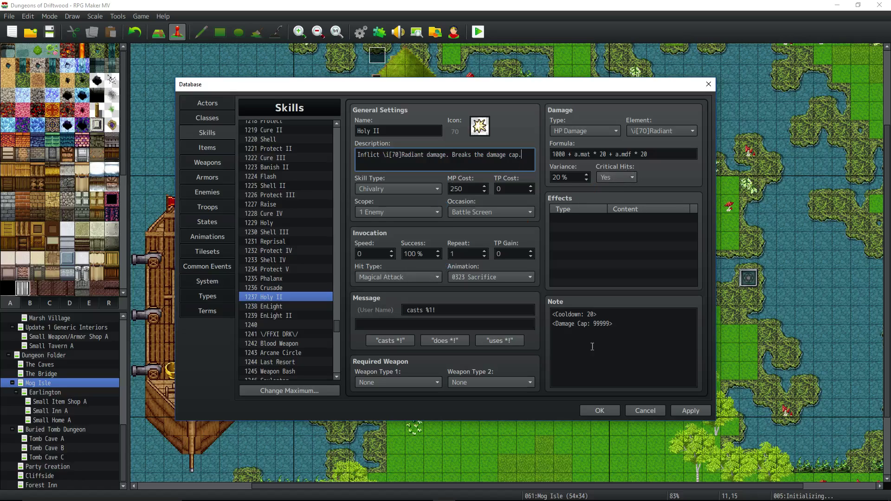
- Check Holy II's MP cost, damage formula, Cooldown note tag and the icon code in its description
left_click_drag(469, 188, 441, 209)
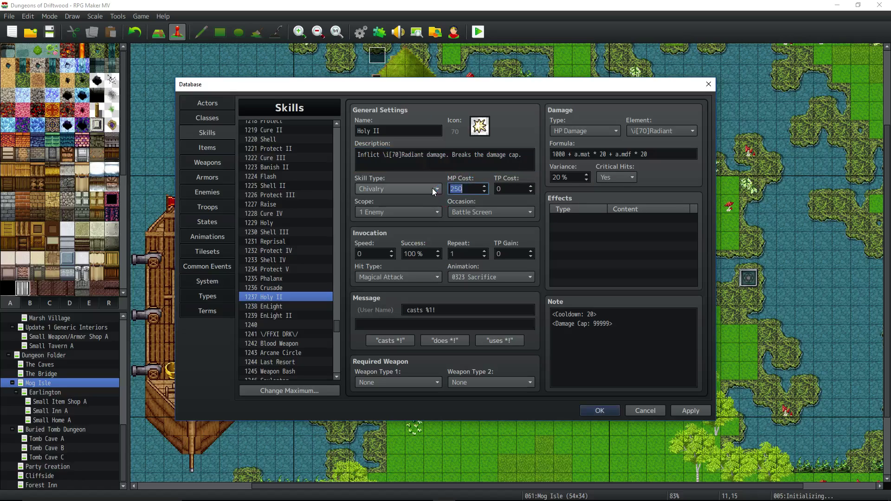
left_click(462, 188)
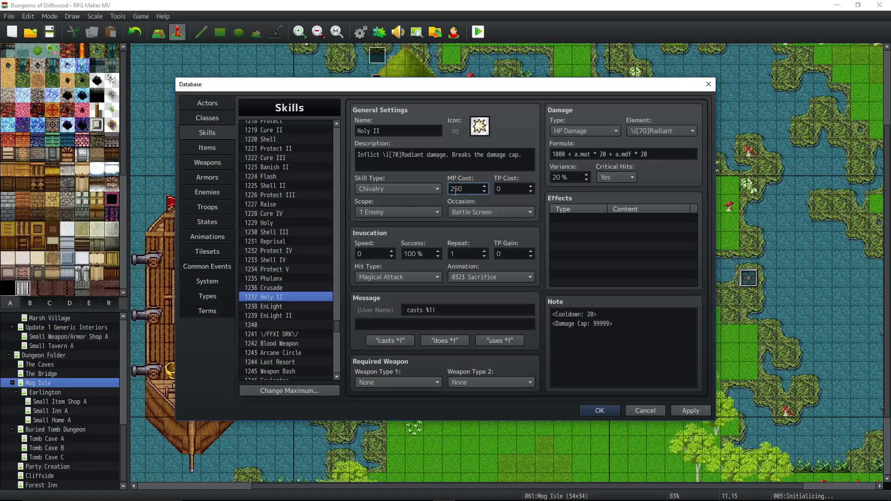
left_click_drag(463, 190, 449, 188)
left_click(567, 153)
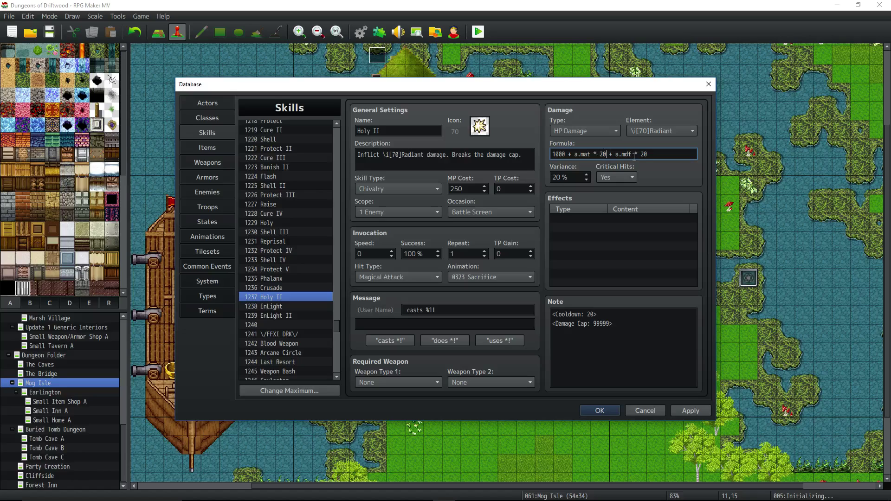
mouse_move(551, 312)
left_mouse_down()
mouse_move(624, 321)
mouse_move(558, 323)
mouse_move(551, 313)
left_mouse_up()
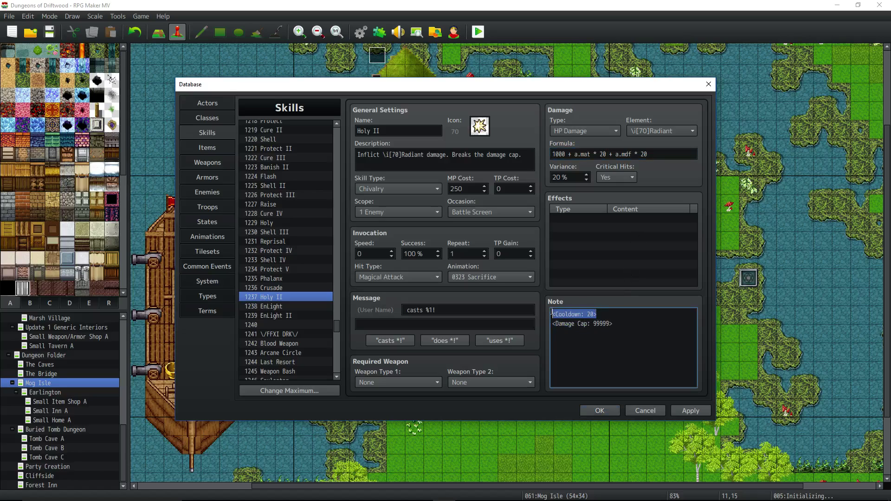
left_click_drag(391, 135, 356, 133)
mouse_move(398, 155)
left_mouse_down()
mouse_move(357, 155)
mouse_move(393, 155)
left_mouse_up()
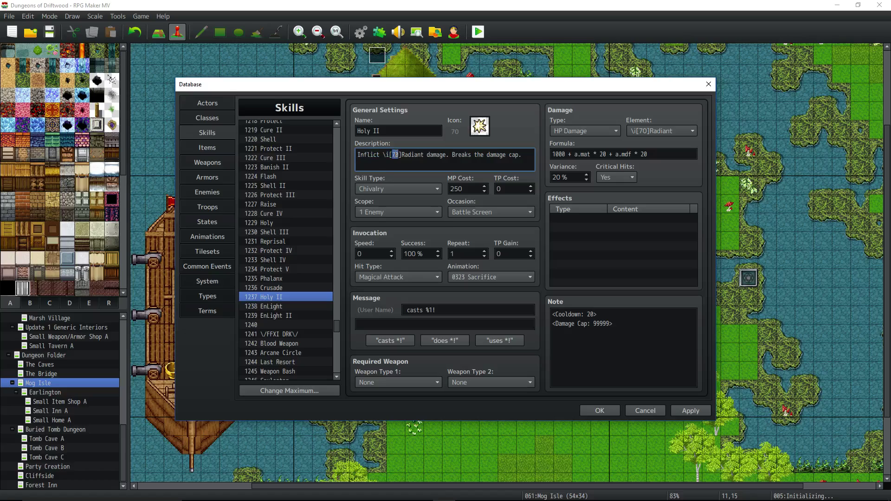
- Change the element at the end of the EnLight skill's description to "Radiant." and check its MP cost
left_click(277, 307)
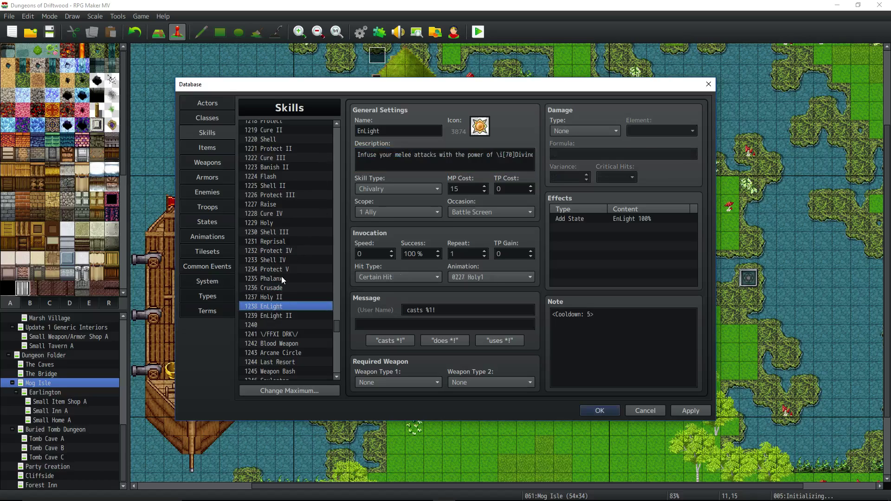
left_click(616, 225)
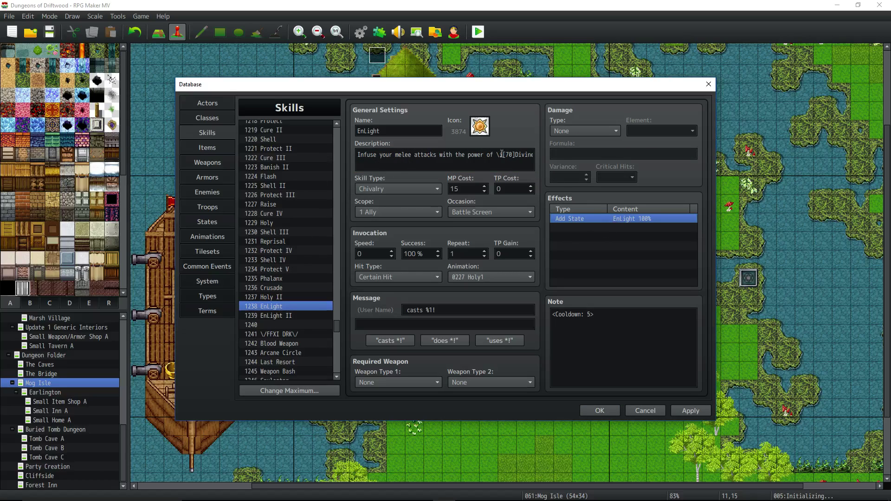
left_click_drag(515, 154, 536, 153)
type("Radiant.")
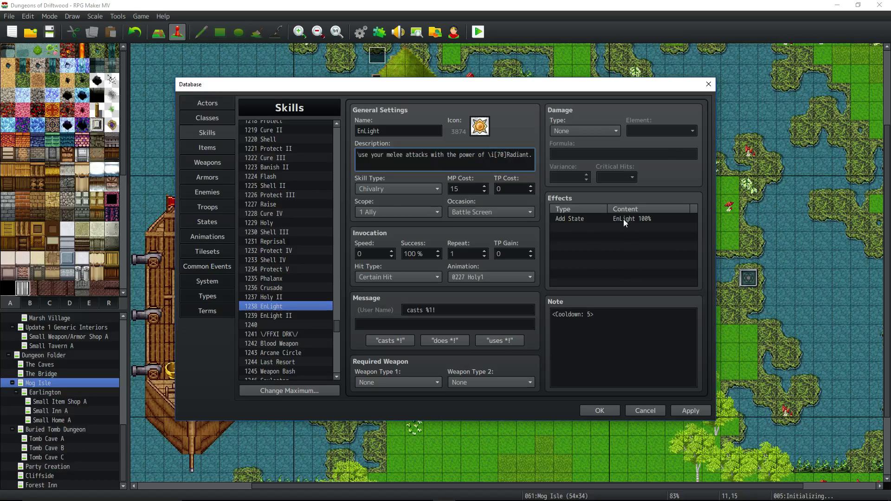
left_click(464, 187)
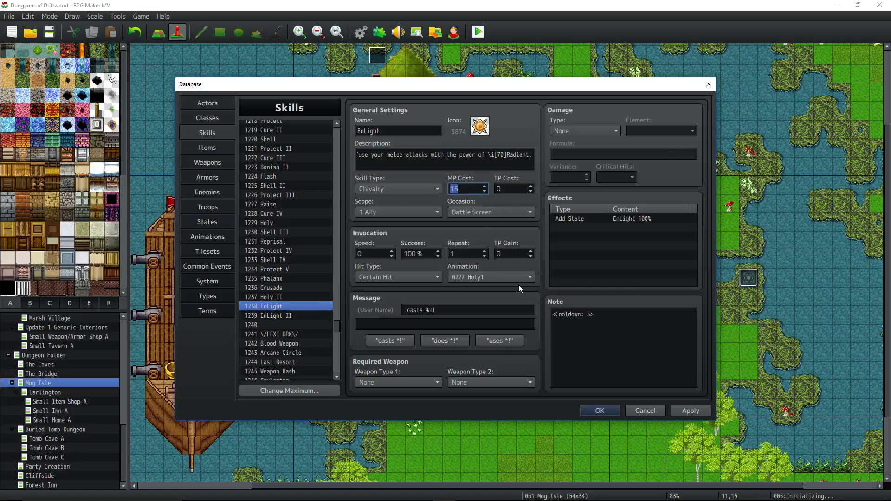
- Change the element at the end of the EnLight II skill's description to "Radiant." and apply the database changes
left_click(285, 316)
left_click(466, 189)
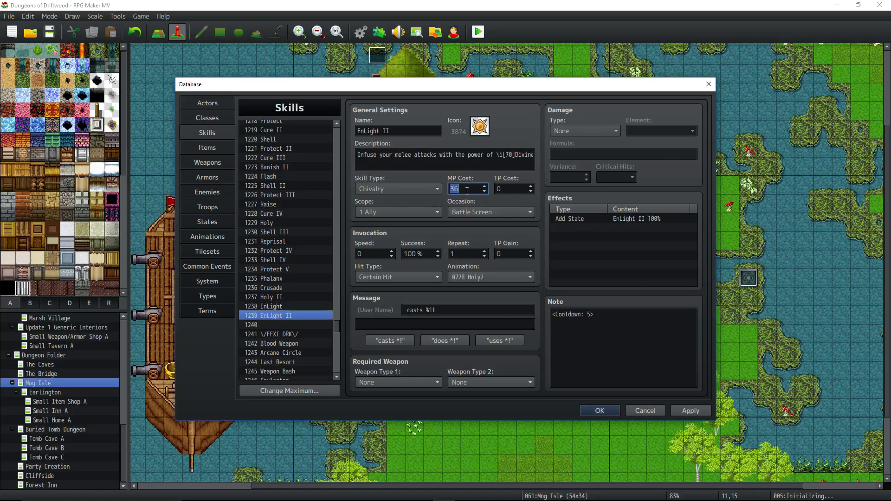
left_click(631, 221)
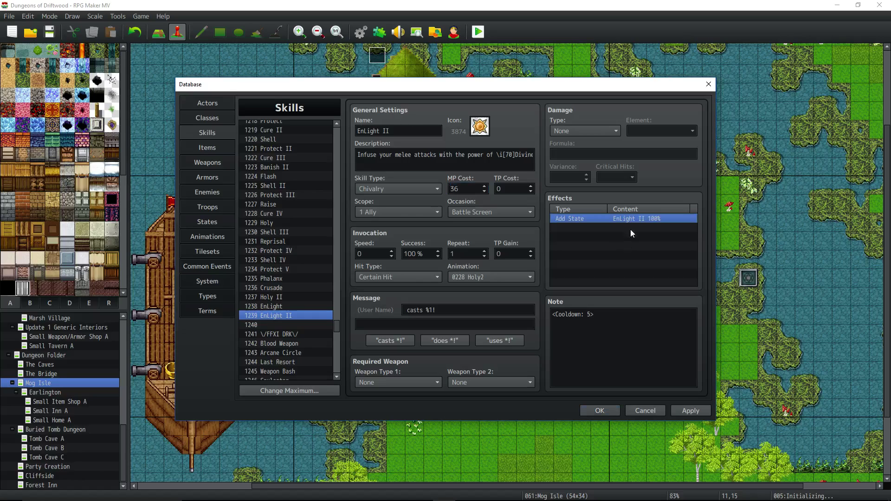
left_click(515, 155)
left_click_drag(514, 155, 556, 165)
type("Radiant.")
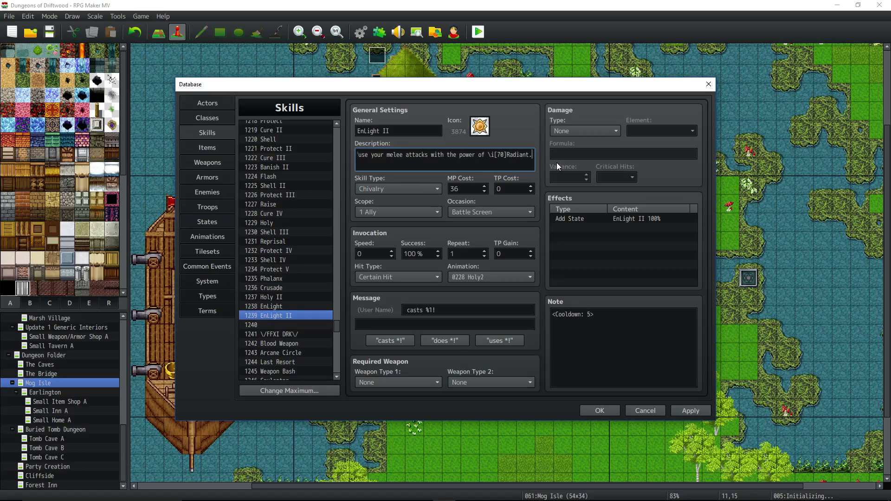
left_click(613, 325)
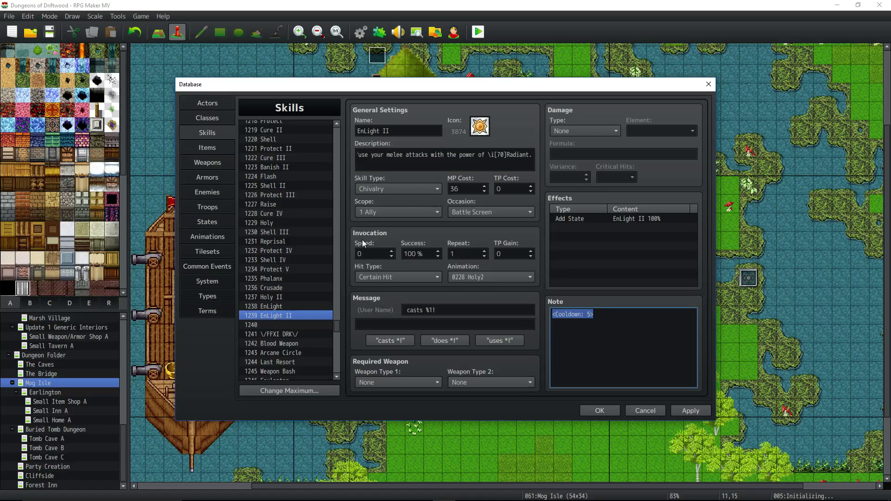
left_click(690, 410)
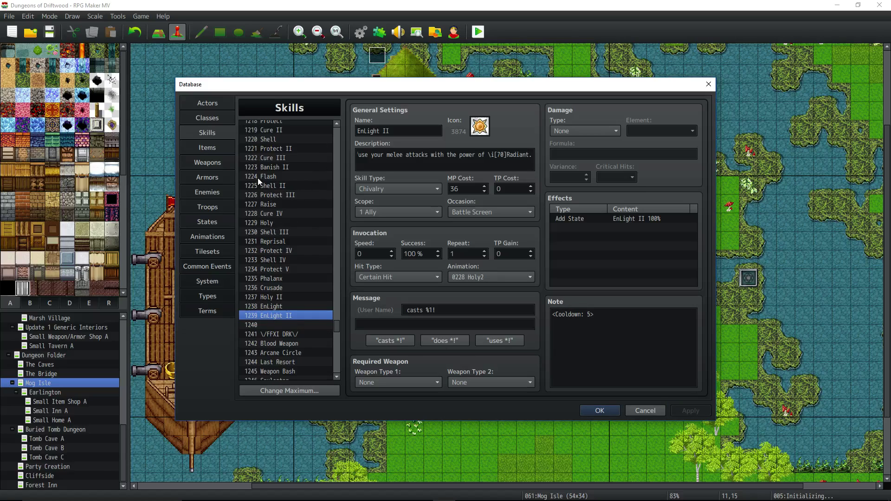
- Examine the Invincible state's duration in turns and its Physical Damage, Magical Damage and Target Rate traits
left_click(215, 218)
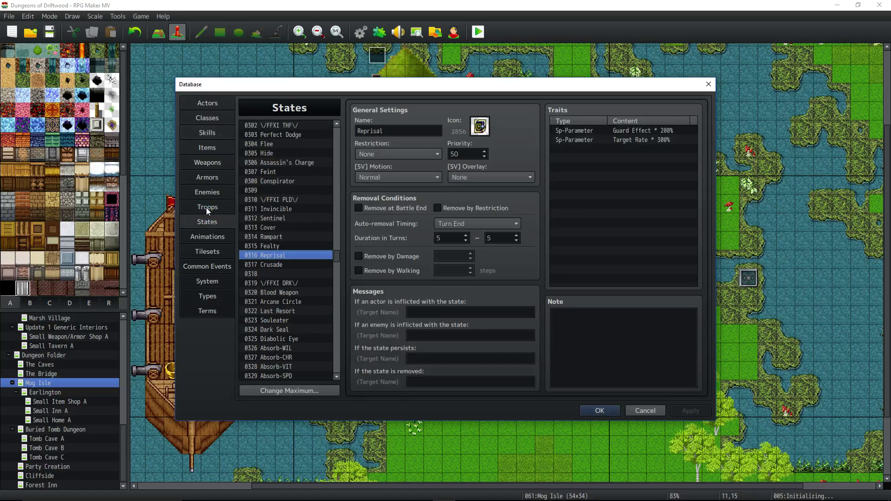
left_click(291, 209)
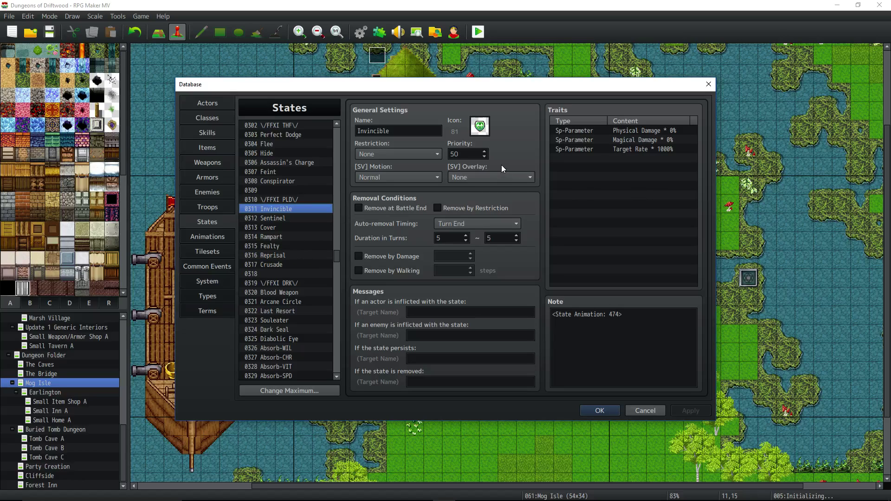
double_click(446, 239)
double_click(505, 240)
left_click(623, 133)
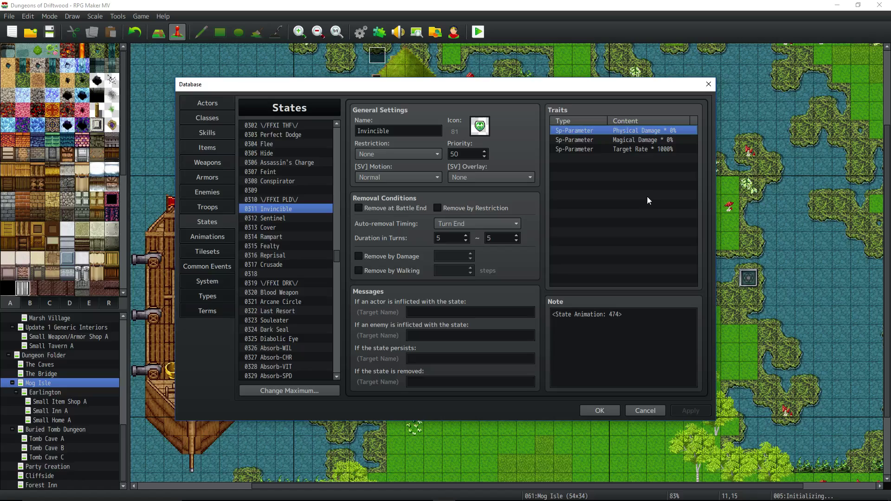
left_click(663, 139)
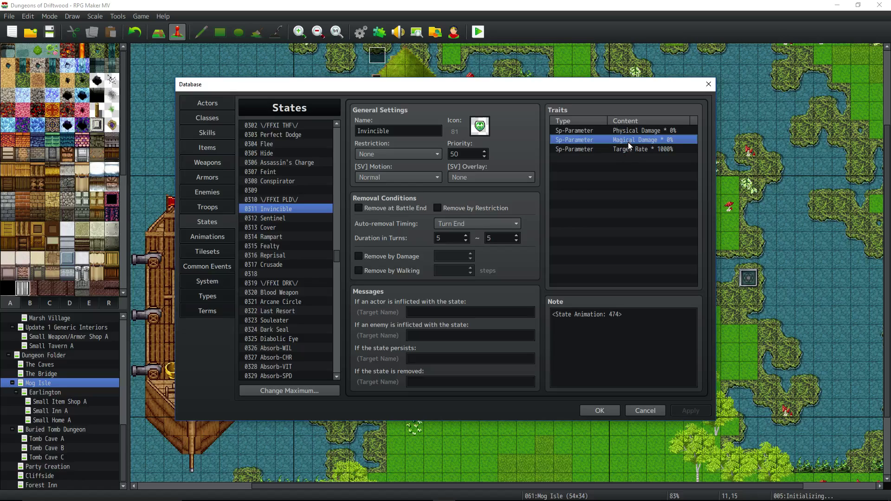
left_click(613, 150)
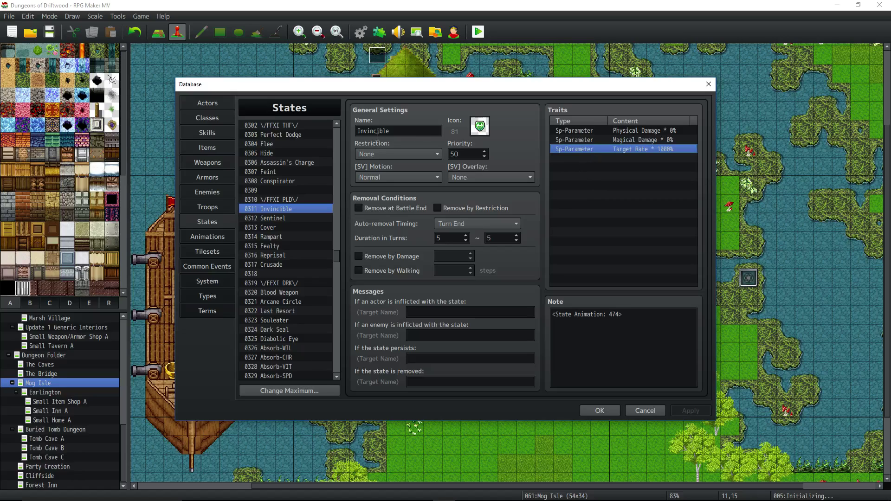
left_click(588, 158)
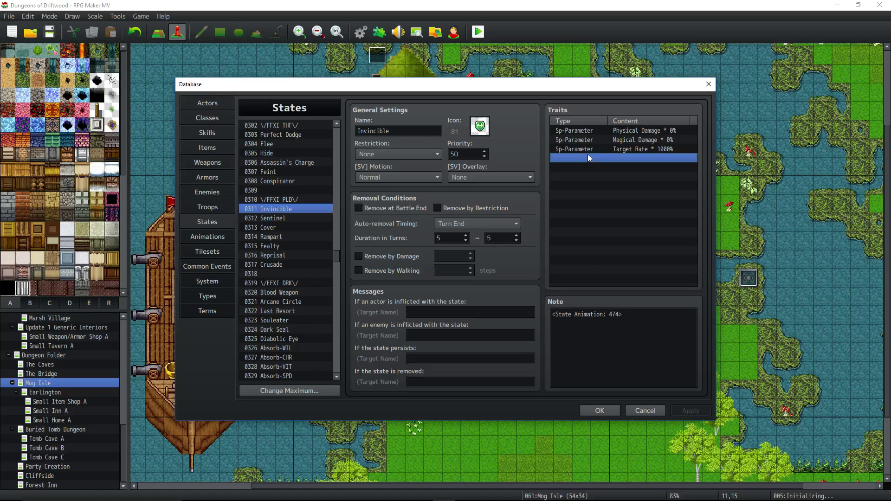
left_click(667, 150)
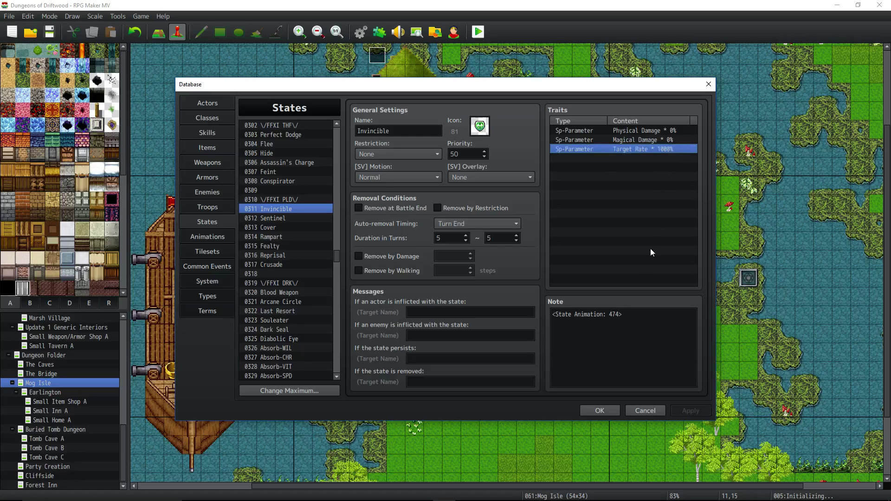
- Examine the State Animation note tag of the Invincible state
left_click(630, 336)
left_click_drag(626, 319, 543, 320)
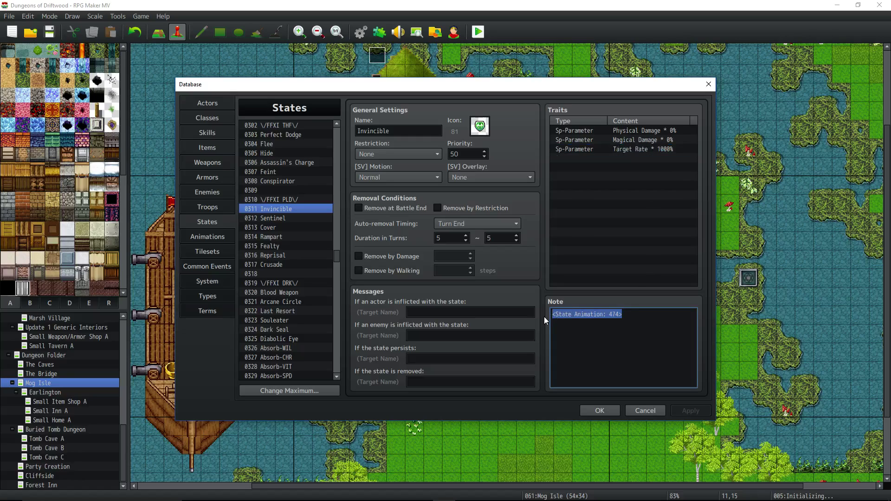
left_click(622, 315)
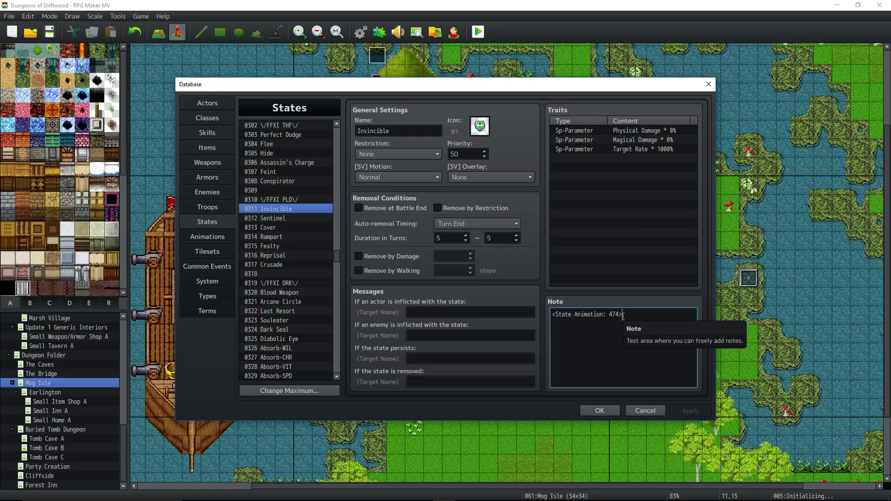
left_click_drag(622, 314, 550, 314)
- Examine the Sentinel state's Physical Damage and Target Rate traits
left_click(274, 218)
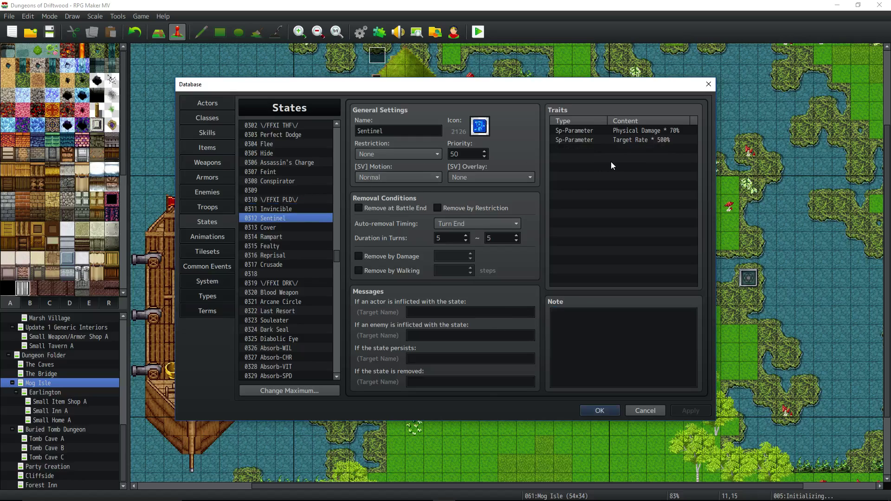
left_click(628, 131)
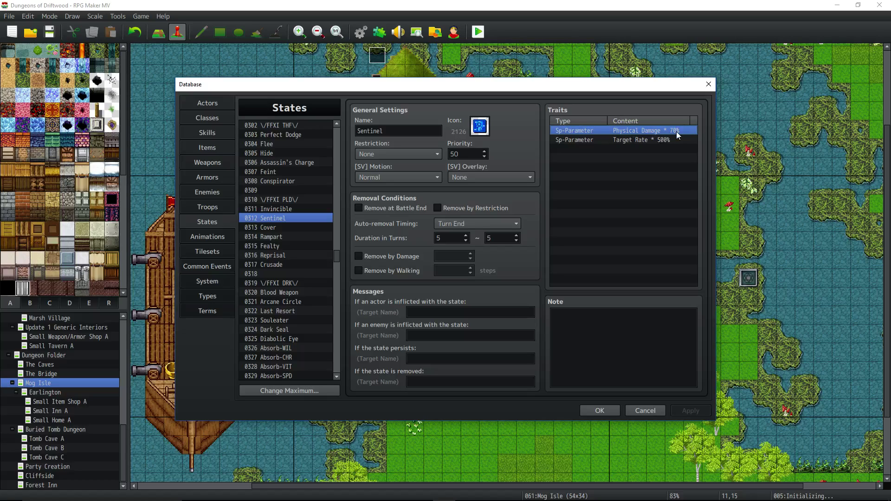
left_click(642, 142)
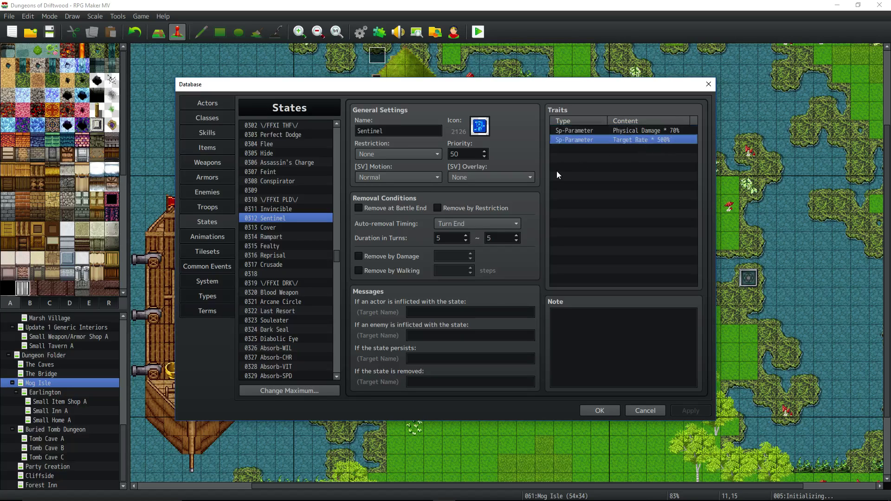
left_click(277, 228)
left_click(289, 218)
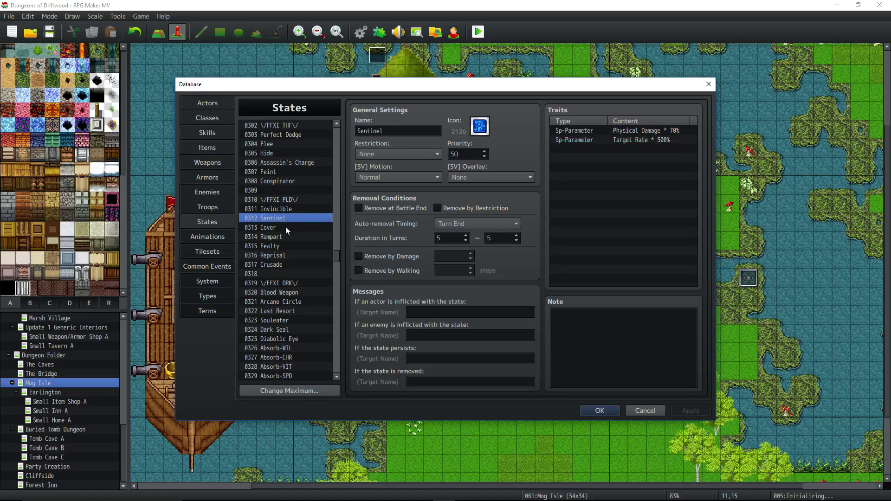
- Examine the Cover state's Physical Damage and Target Rate traits
left_click(281, 229)
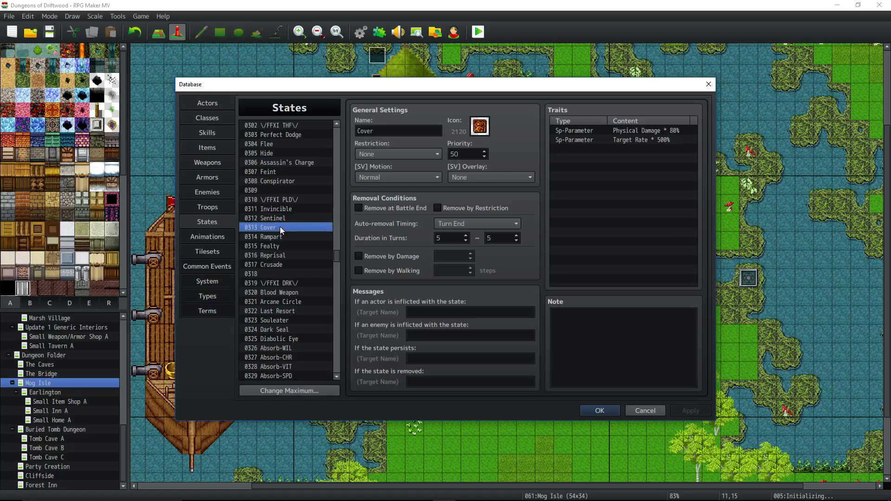
left_click(622, 133)
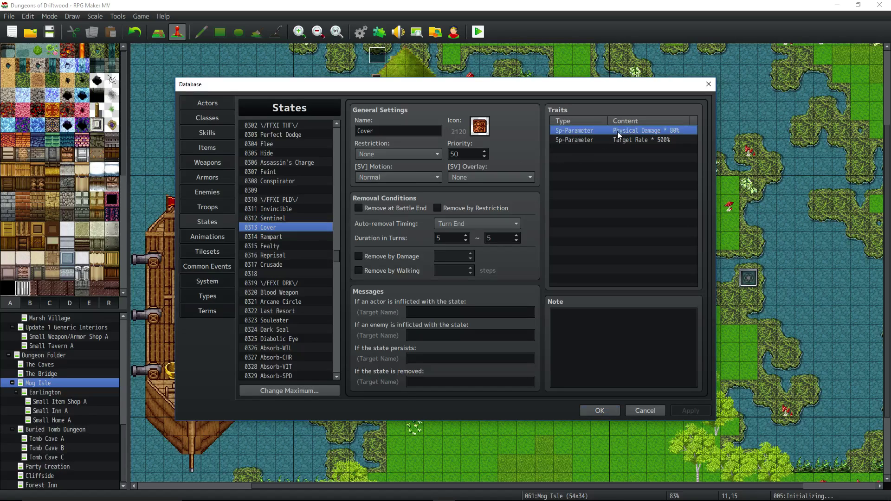
left_click(624, 140)
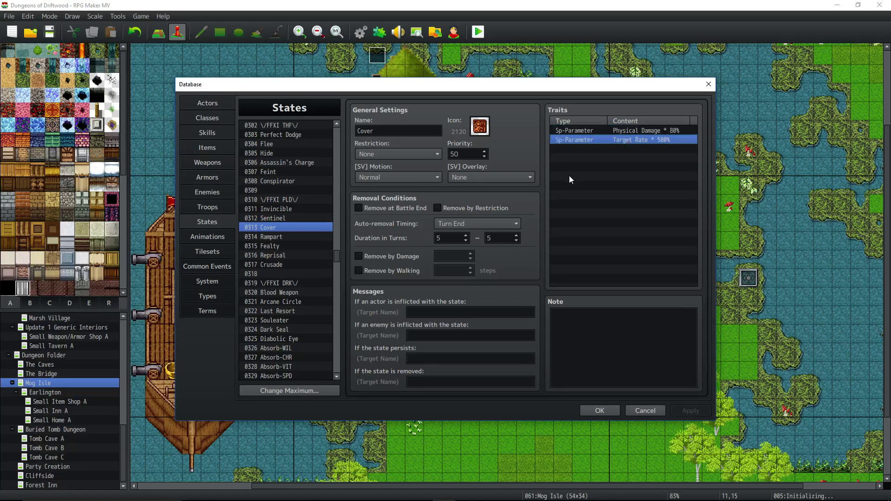
- Compare the Cover state's Target Rate trait with its Physical Damage trait
left_click(603, 132)
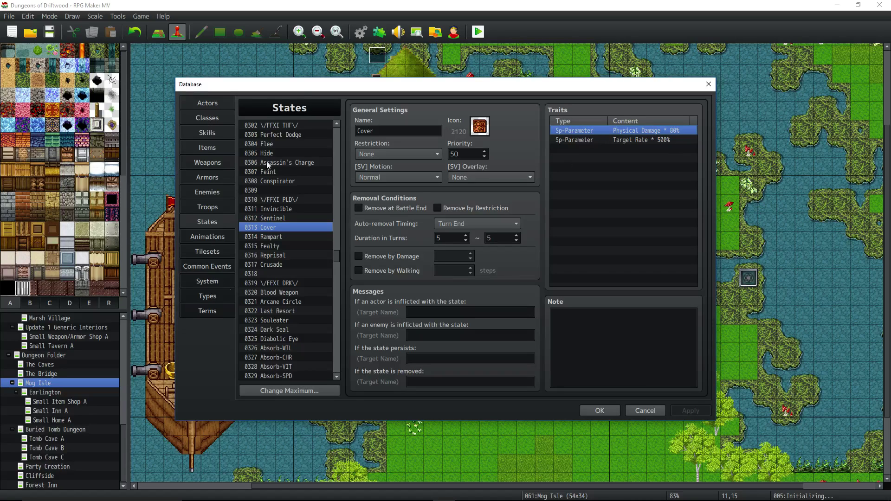
left_click(610, 140)
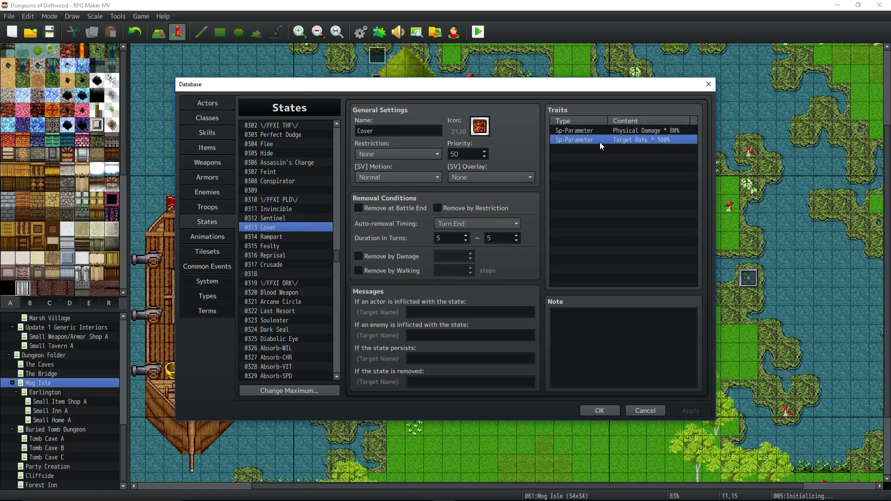
left_click(616, 134)
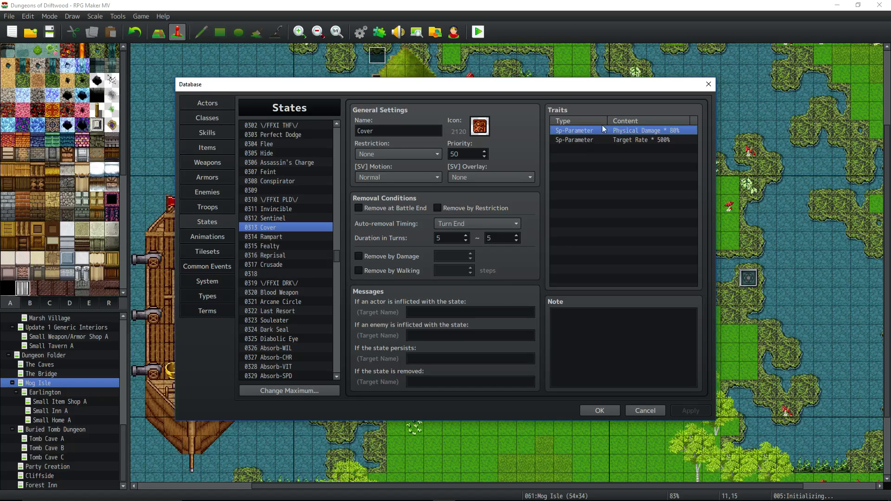
left_click(670, 140)
left_click(671, 132)
left_click(662, 147)
left_click(660, 138)
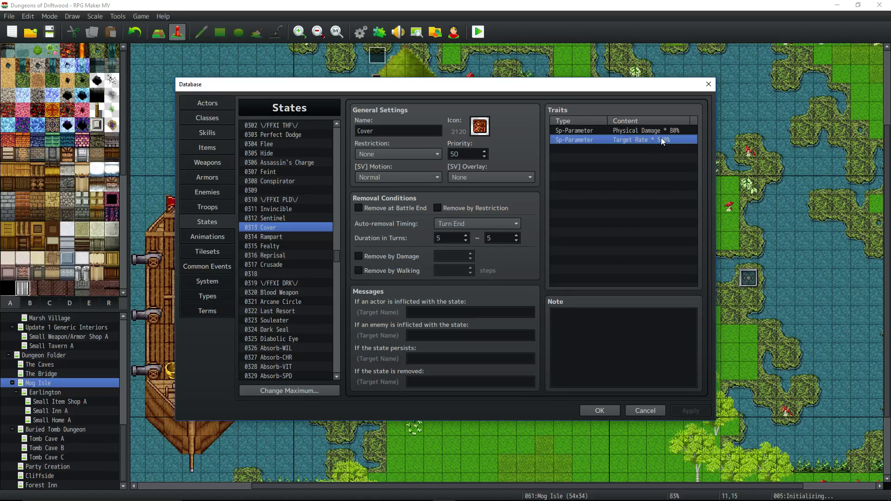
- Examine the Cover skill's Add State effect and its Instant, Cooldown and Target note tags
left_click(200, 132)
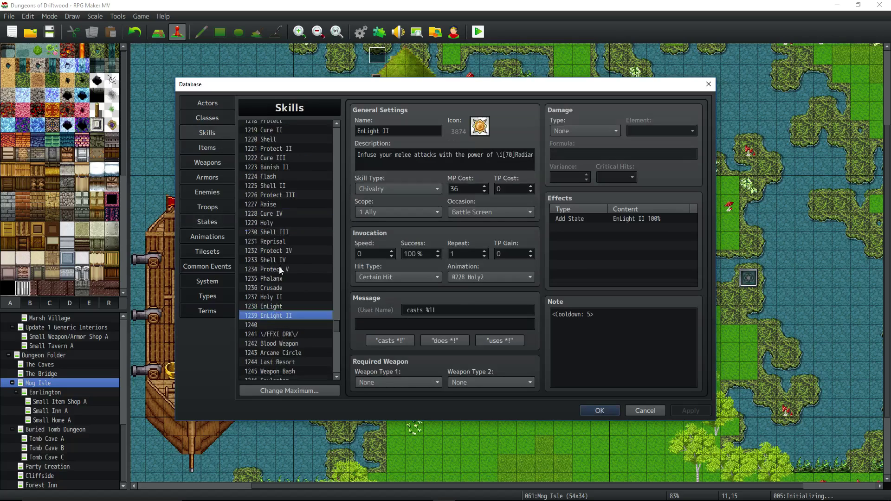
scroll(292, 198, "up", 5)
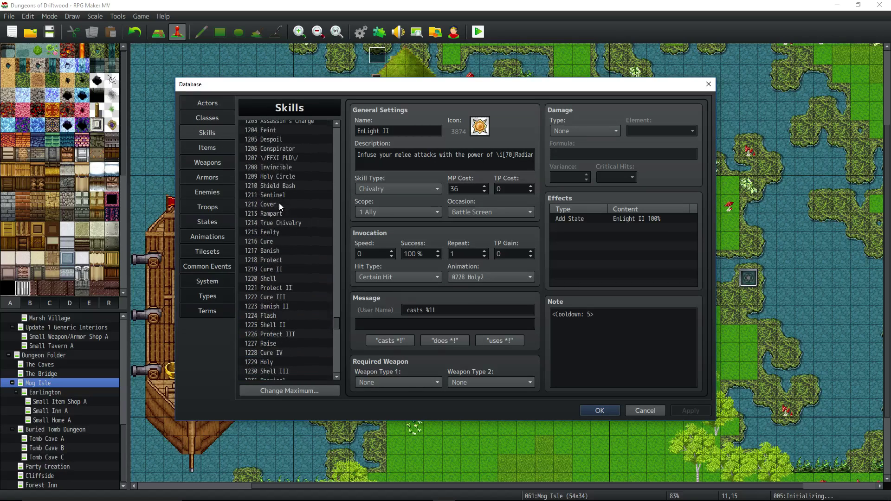
left_click(278, 205)
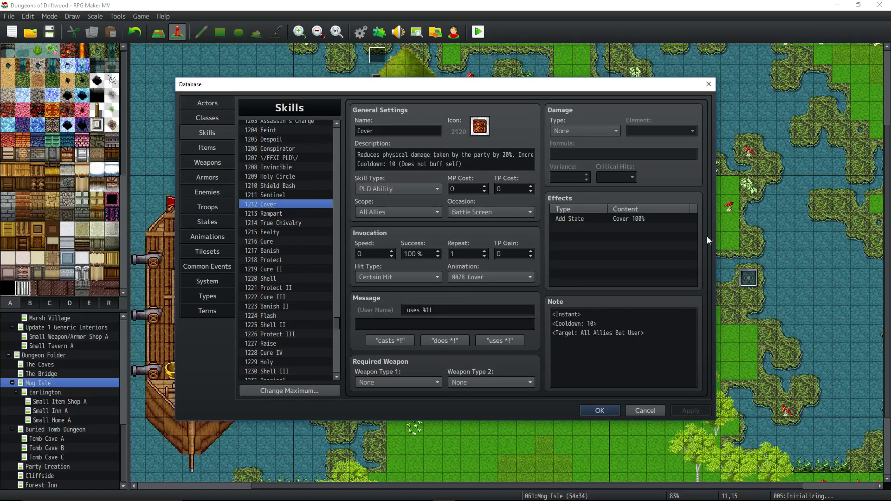
left_click(620, 221)
left_click(627, 337)
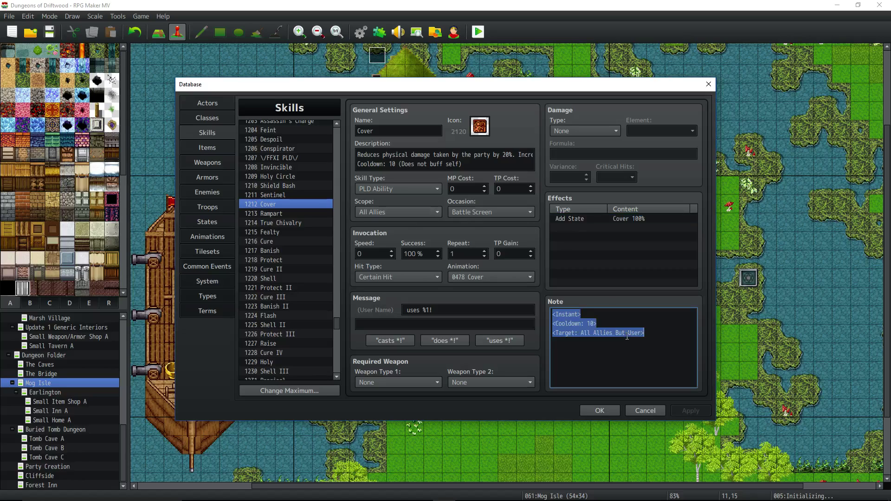
left_click(631, 220)
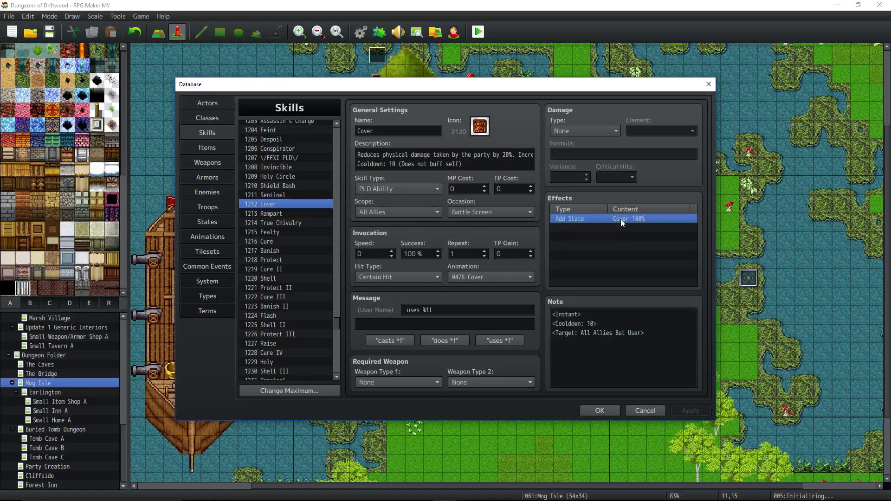
- Remove the sentence "Increases your chance of being targeted." from the Cover skill's description and apply the change
left_click(490, 163)
left_click_drag(515, 156, 648, 156)
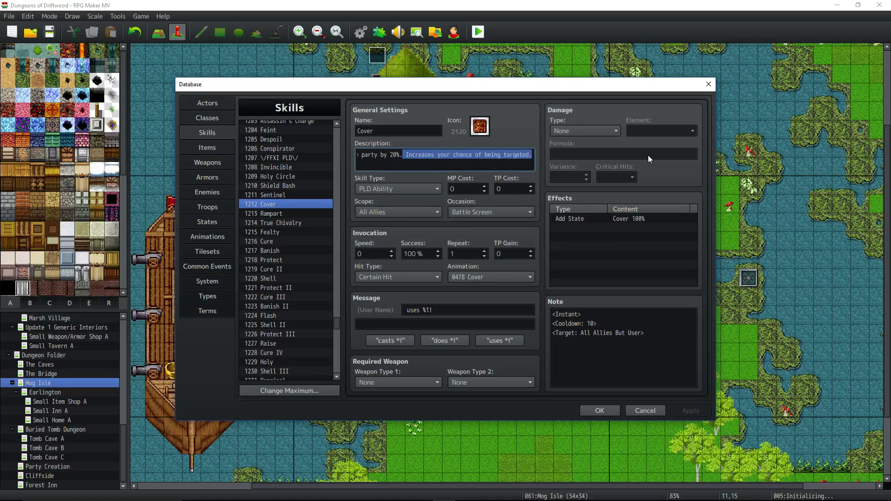
key("BackSpace")
left_click(689, 409)
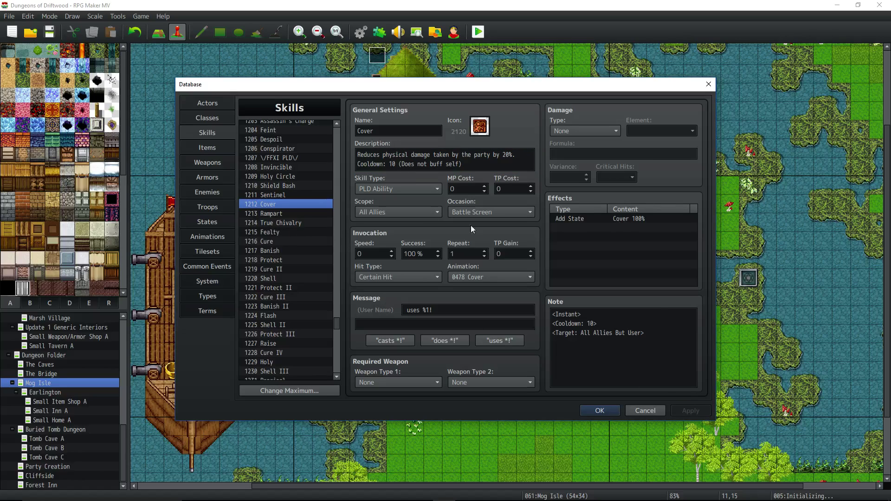
- Delete the Target Rate trait from the Cover state, leaving only its Physical Damage trait
left_click(213, 221)
left_click(649, 140)
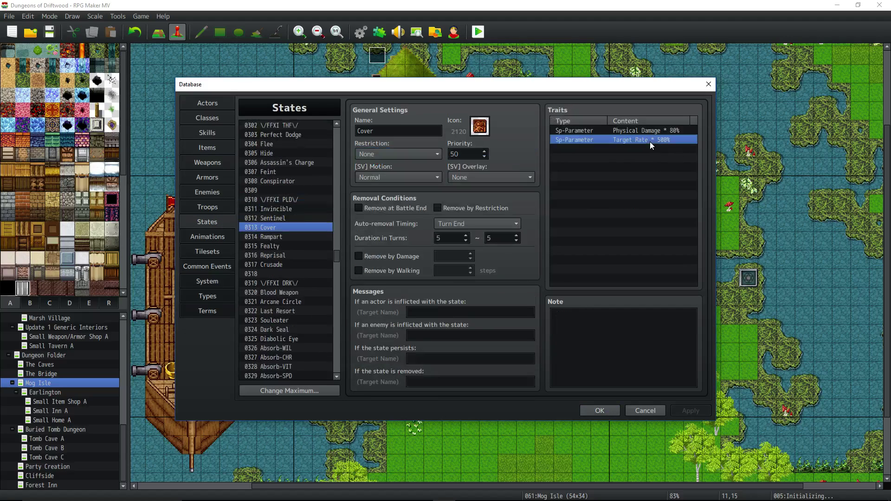
key("Delete")
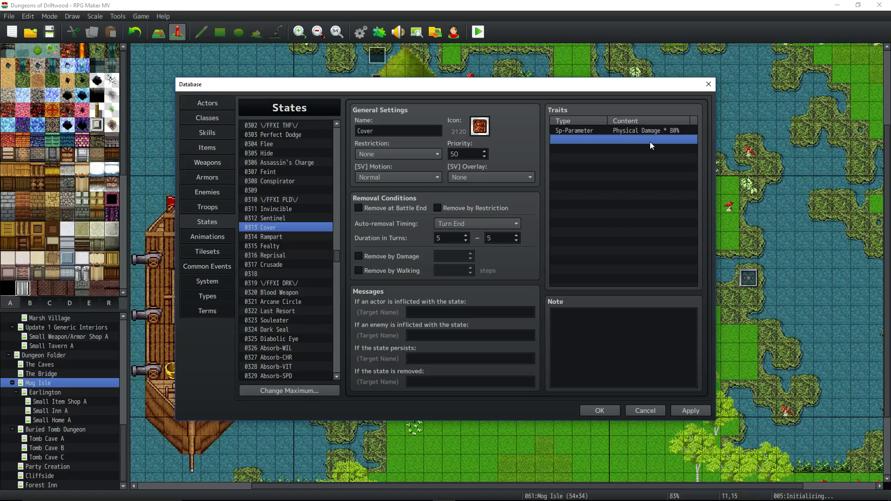
left_click(649, 131)
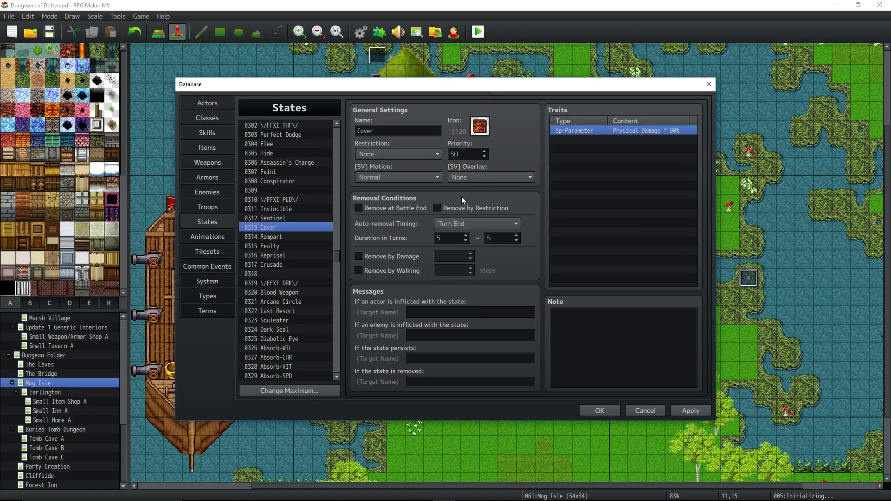
left_click(593, 139)
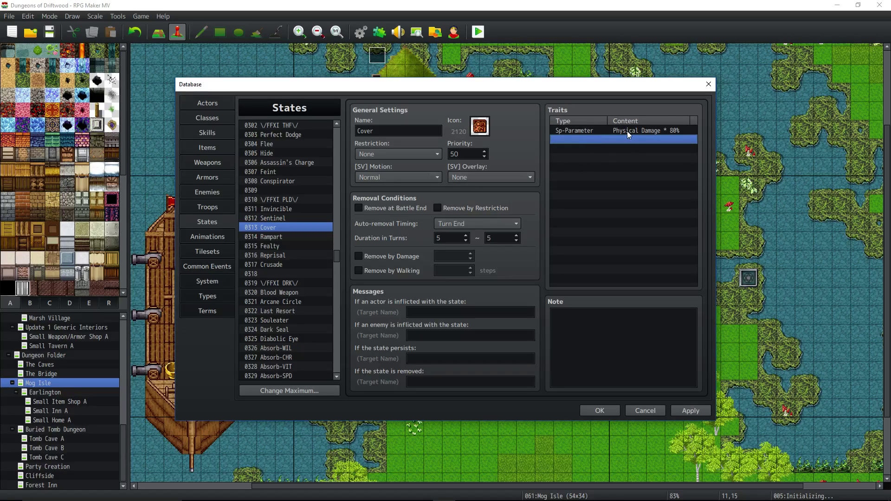
- Examine the Rampart state's Magical Damage and Defense traits without changing them
left_click(296, 237)
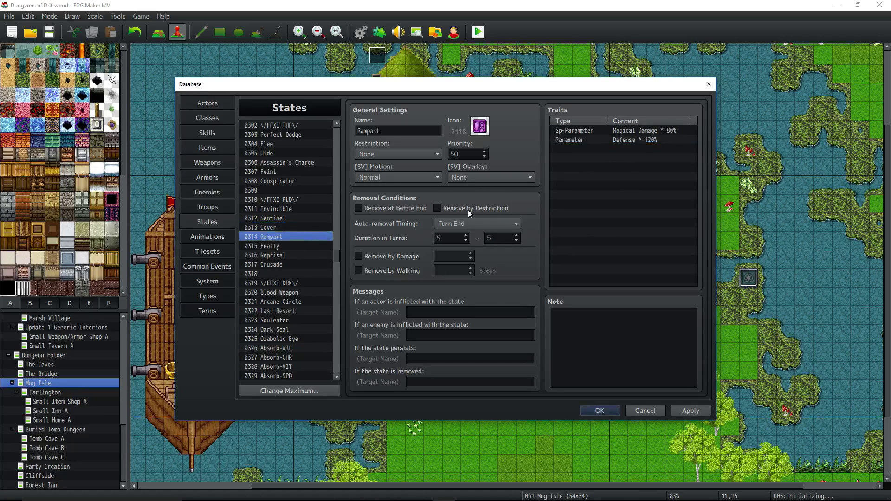
left_click(646, 132)
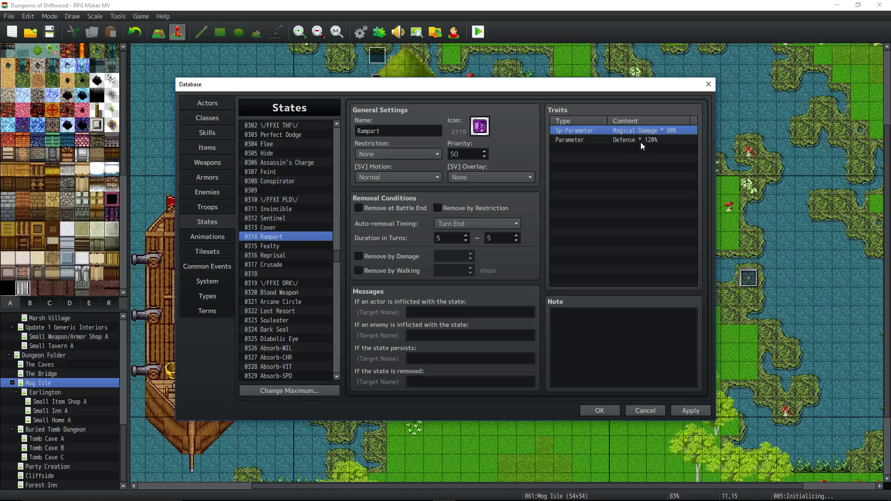
left_click(636, 141)
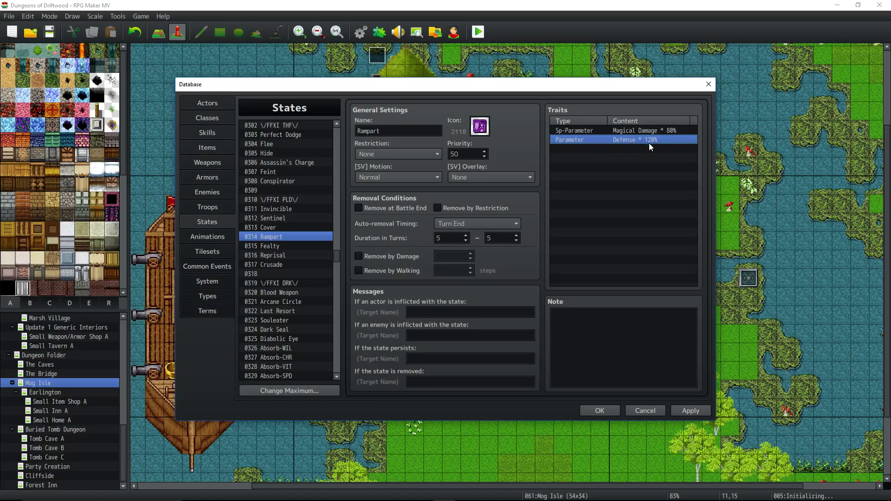
left_click(662, 131)
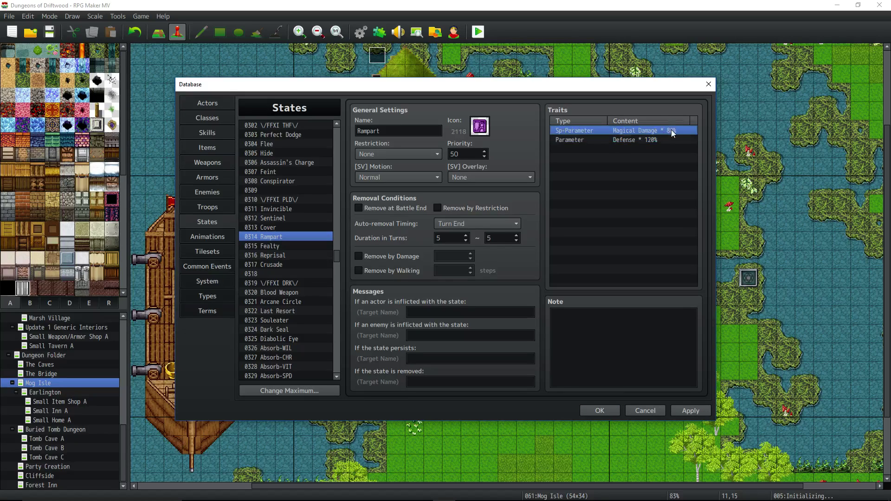
left_click(669, 140)
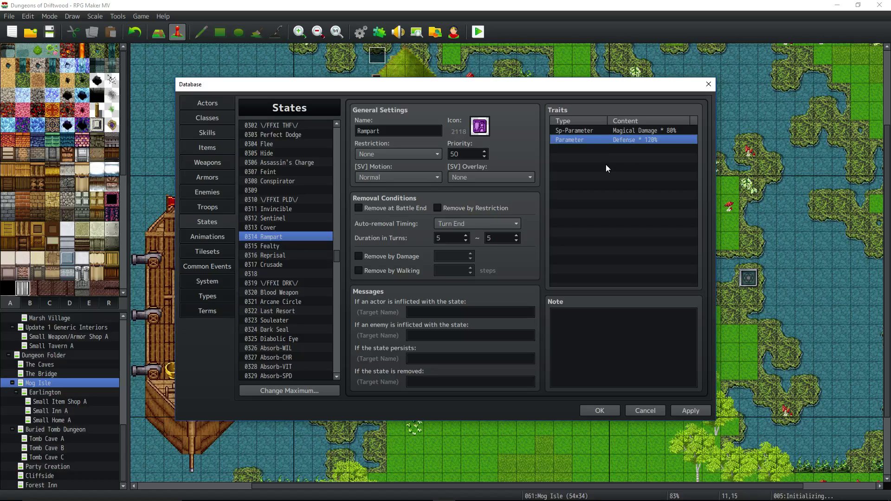
left_click(620, 150)
left_click(625, 139)
left_click(628, 132)
left_click(625, 140)
left_click(628, 131)
left_click(626, 140)
left_click(624, 131)
left_click(621, 145)
left_click(623, 139)
left_click(628, 132)
left_click(625, 138)
left_click(628, 132)
left_click(627, 140)
left_click(624, 132)
left_click(623, 136)
left_click(624, 131)
left_click(622, 136)
double_click(622, 134)
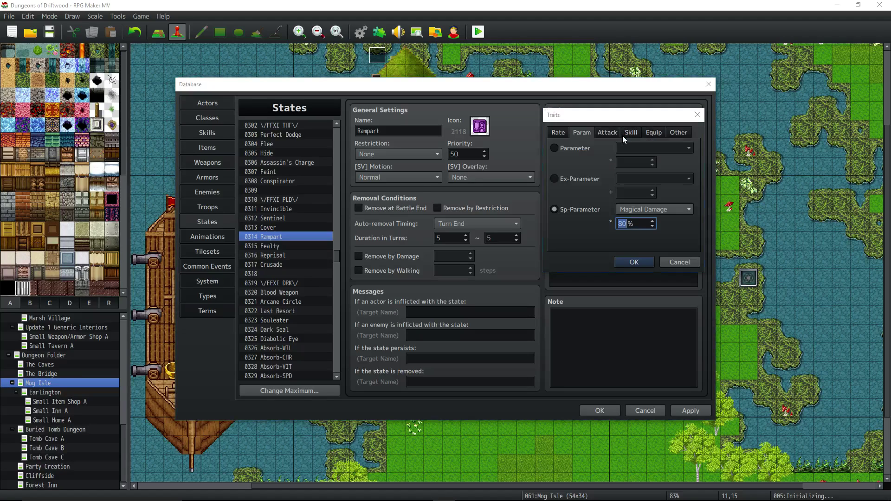
left_click(674, 260)
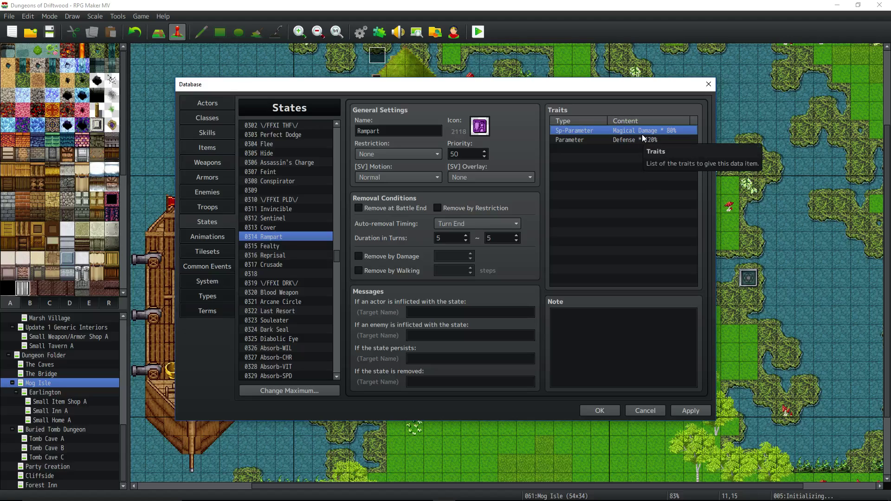
left_click(619, 165)
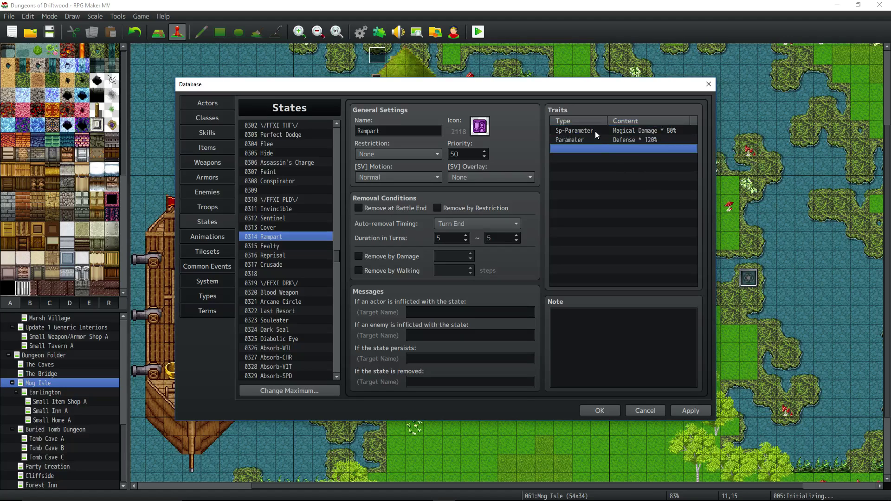
- Examine the Fealty state's State Resist traits and the Reprisal state's Guard Effect and Target Rate traits
left_click(288, 244)
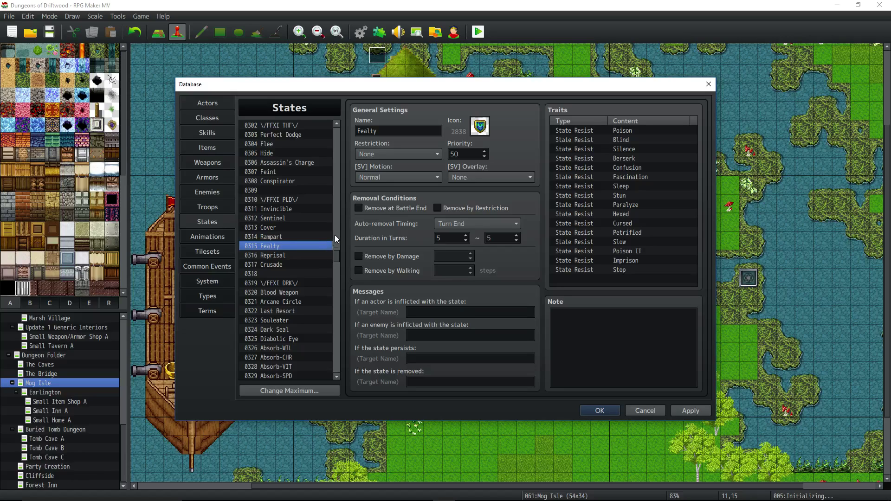
left_click(642, 132)
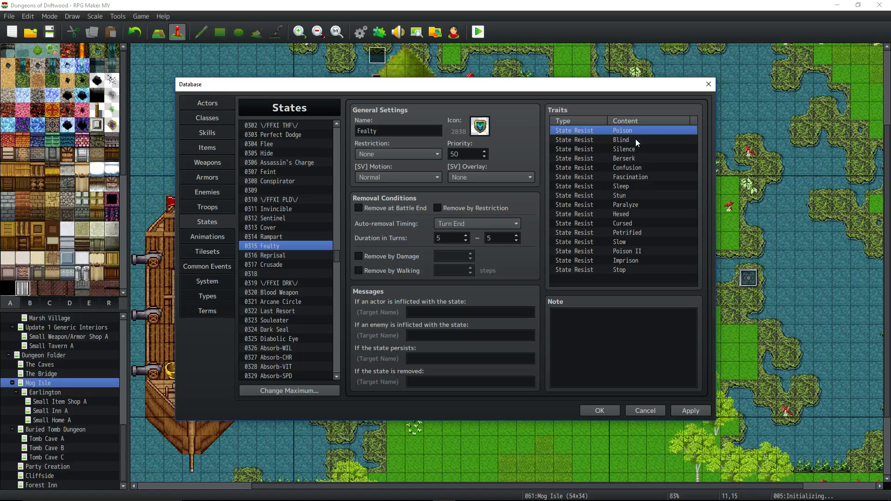
left_click(298, 255)
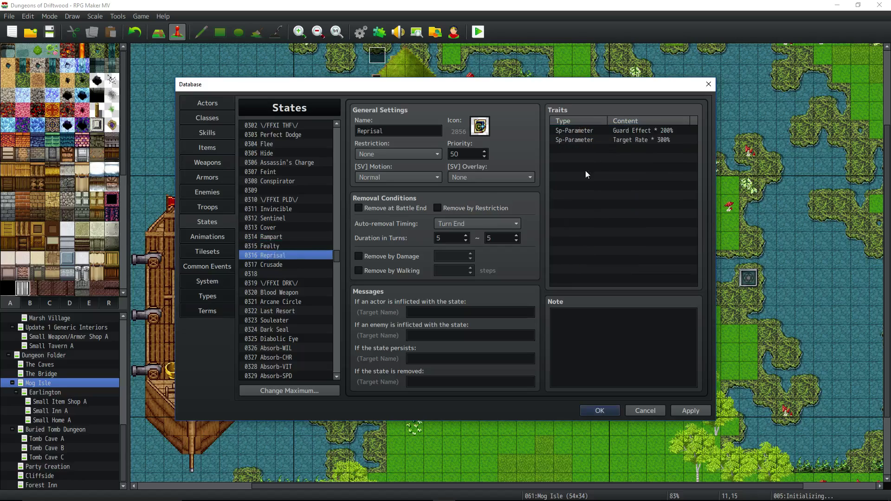
left_click(611, 131)
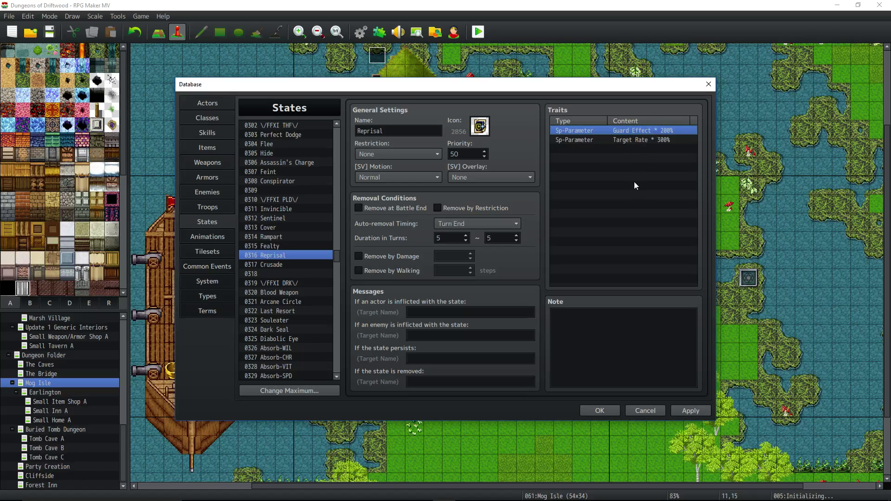
left_click(636, 139)
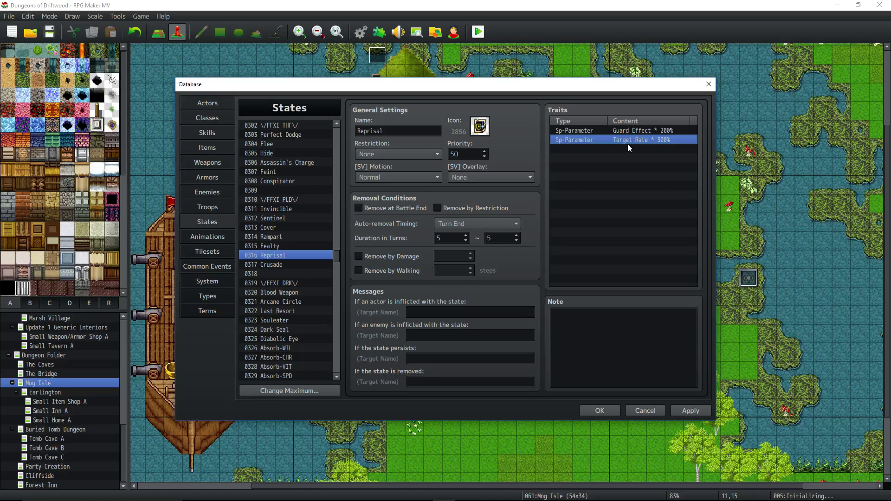
- Examine the Crusade state's Target Rate and TP Regeneration traits
left_click(275, 265)
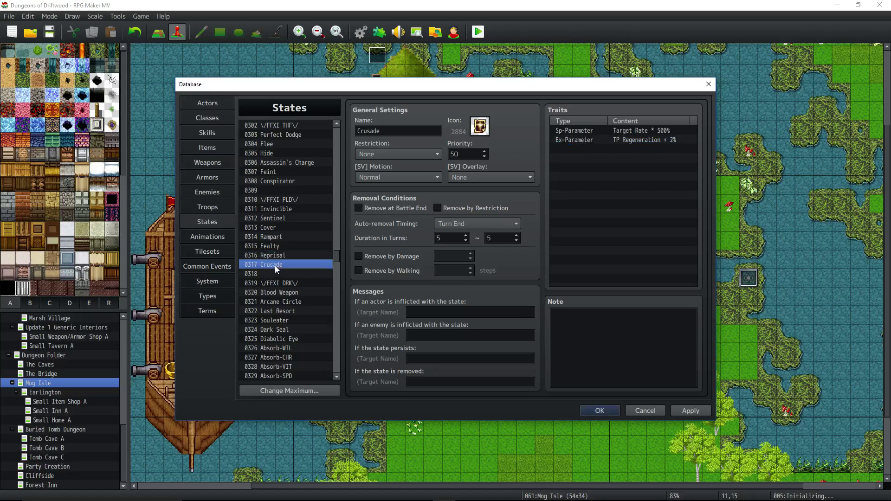
left_click(647, 132)
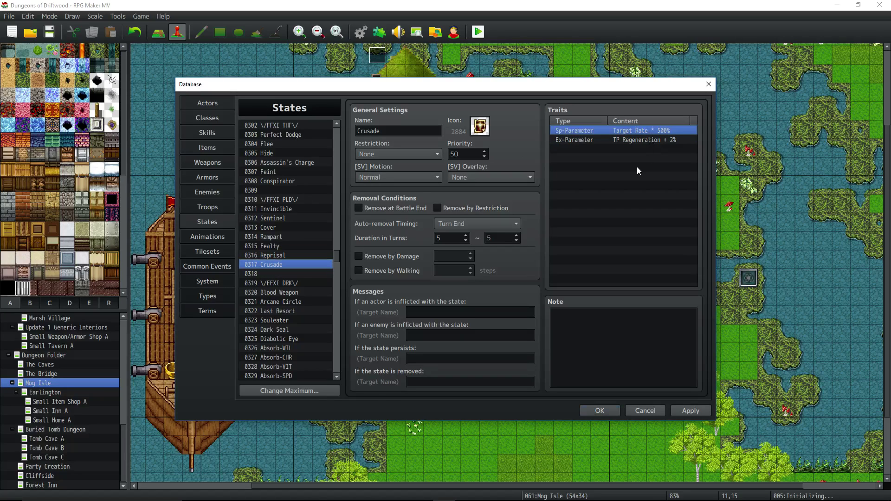
left_click(636, 140)
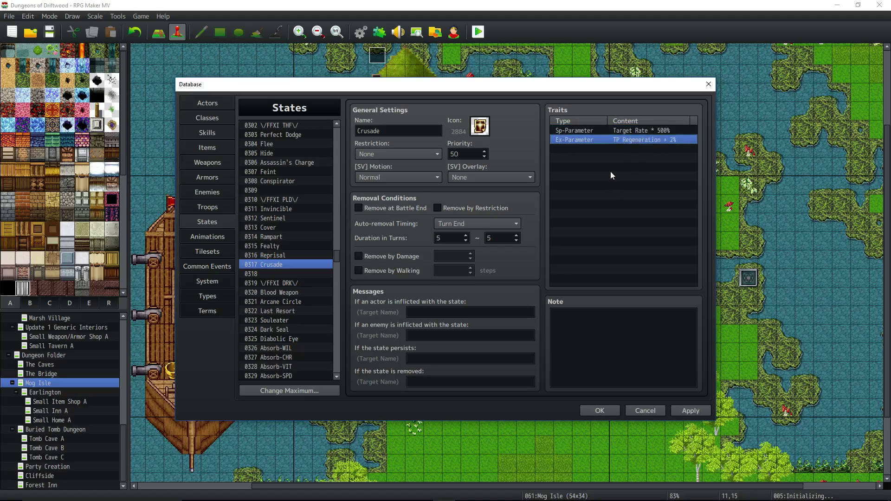
- Change the Regain value in the Crusade skill's description to +2% and apply the database changes
left_click(215, 132)
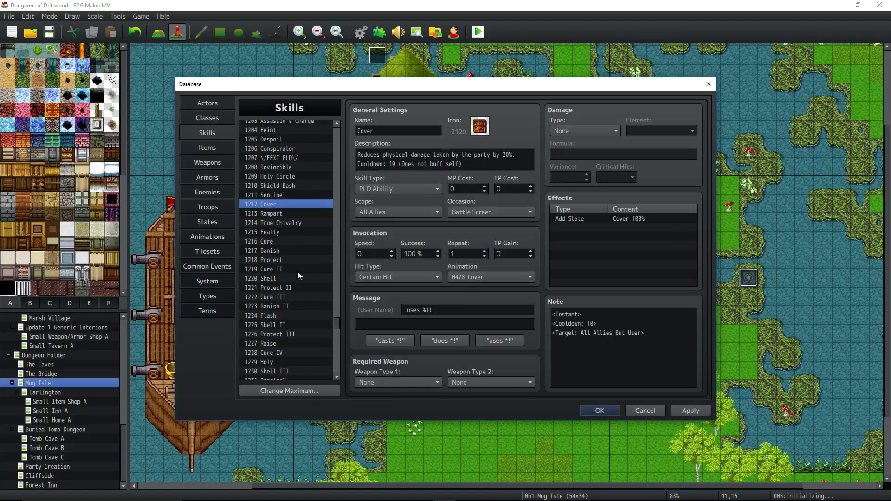
scroll(287, 225, "down", 5)
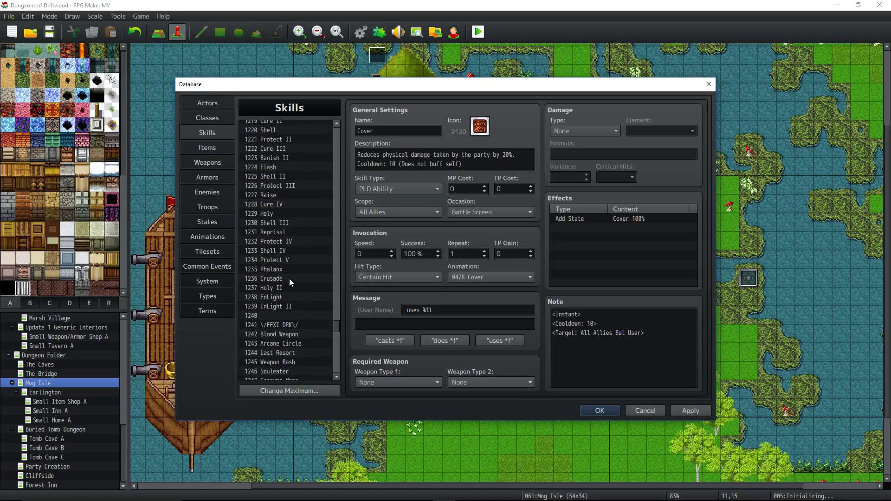
left_click(284, 278)
left_click_drag(500, 155, 542, 157)
left_click(472, 155)
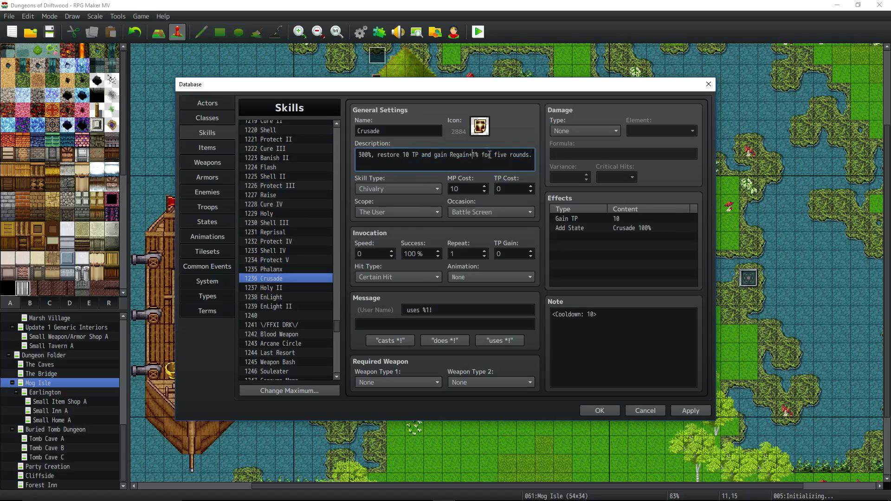
key("Delete")
type("2")
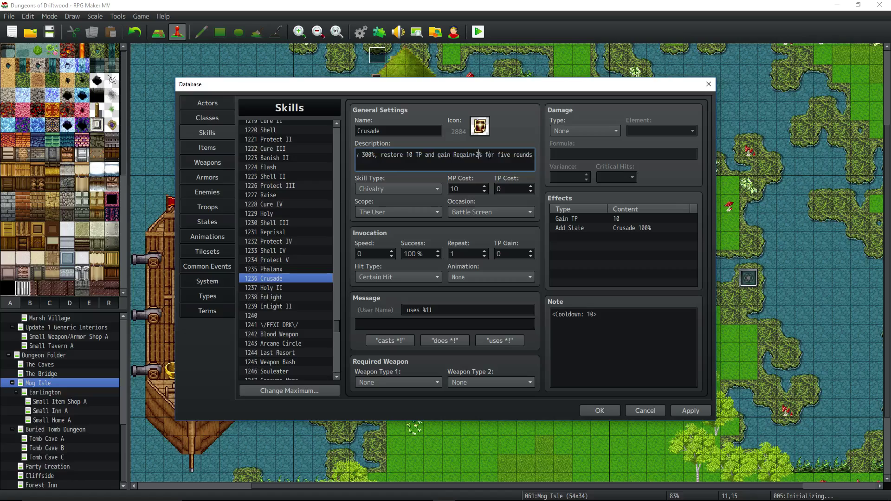
left_click(695, 410)
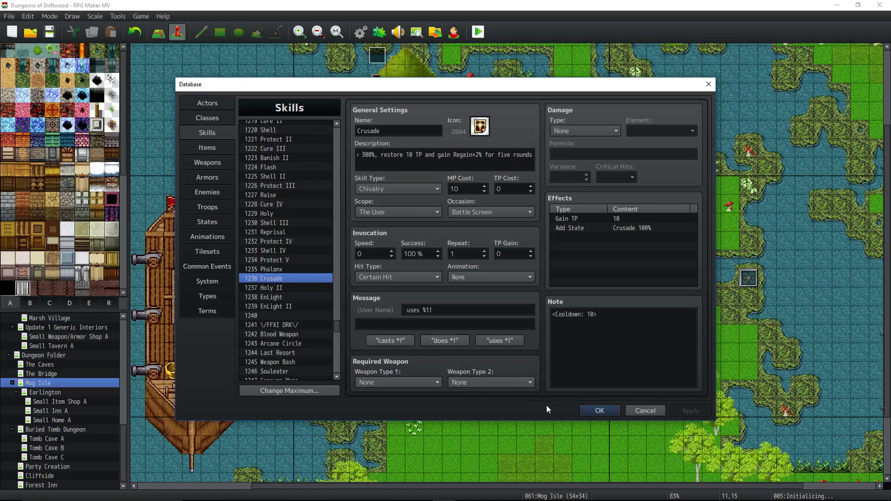
- Close the database keeping its changes and save the project
left_click(207, 103)
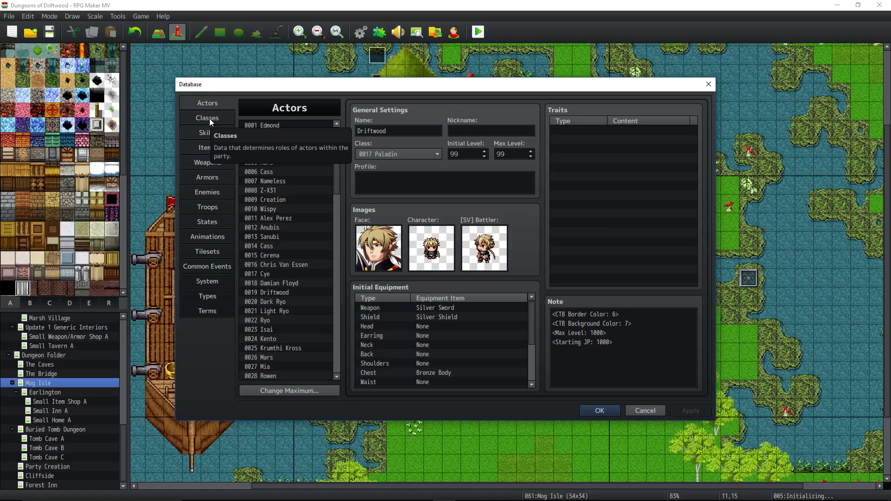
left_click(192, 127)
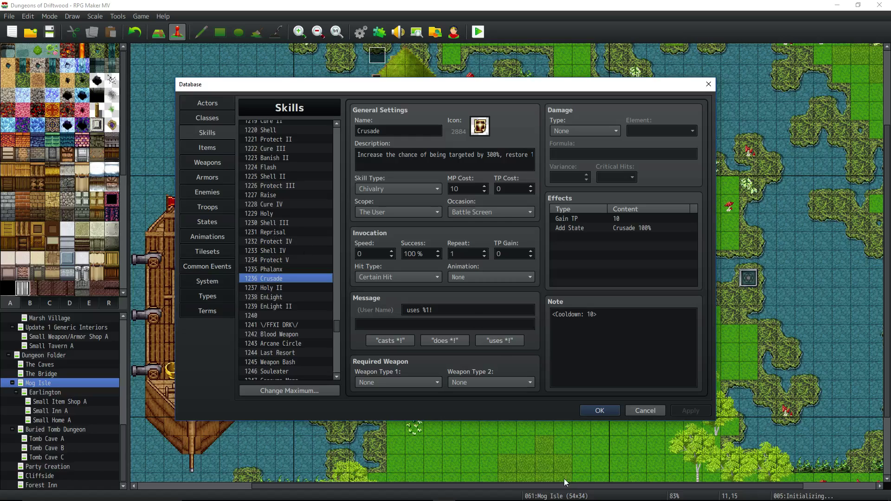
left_click(599, 410)
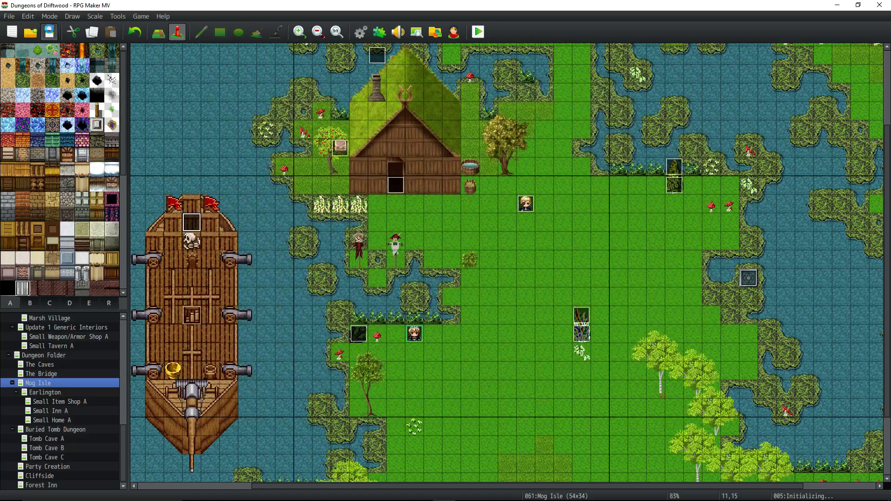
left_click(50, 32)
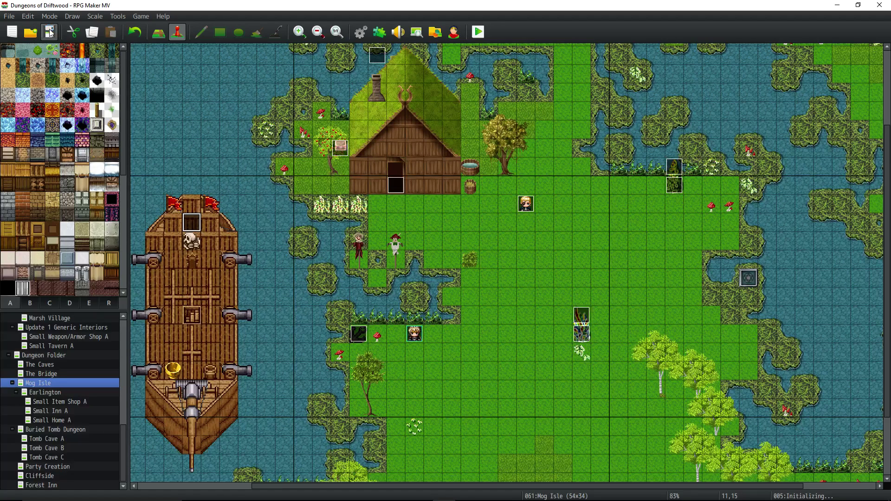